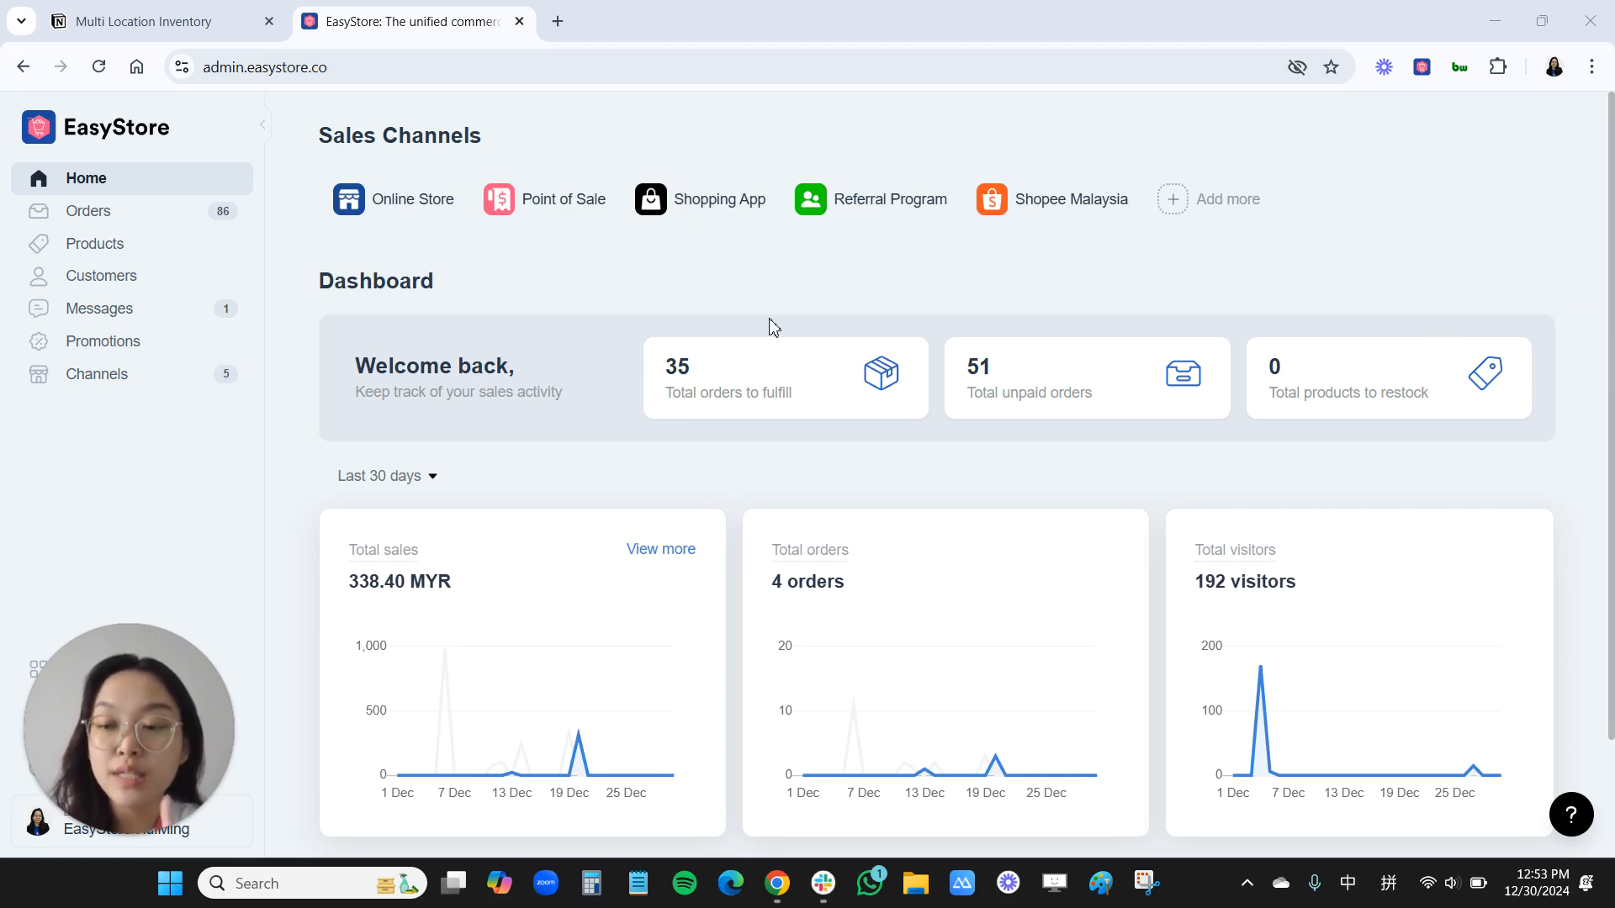
Open the Locations page in the store settings
left_click_drag(116, 768, 165, 715)
left_click(153, 739)
left_click(1052, 606)
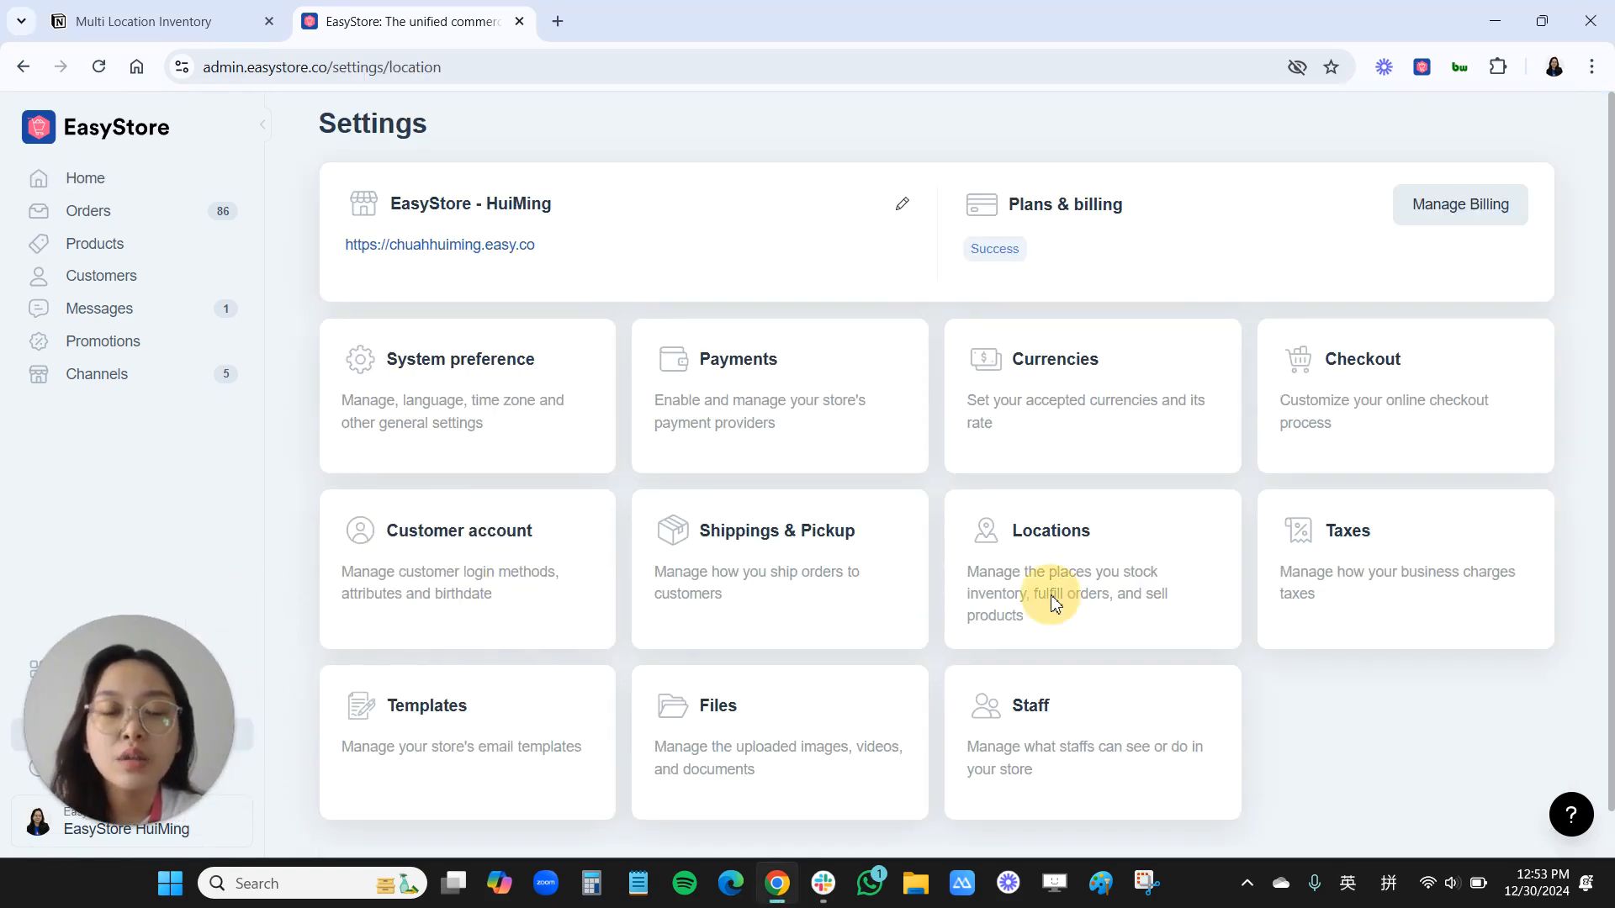
left_click(871, 90)
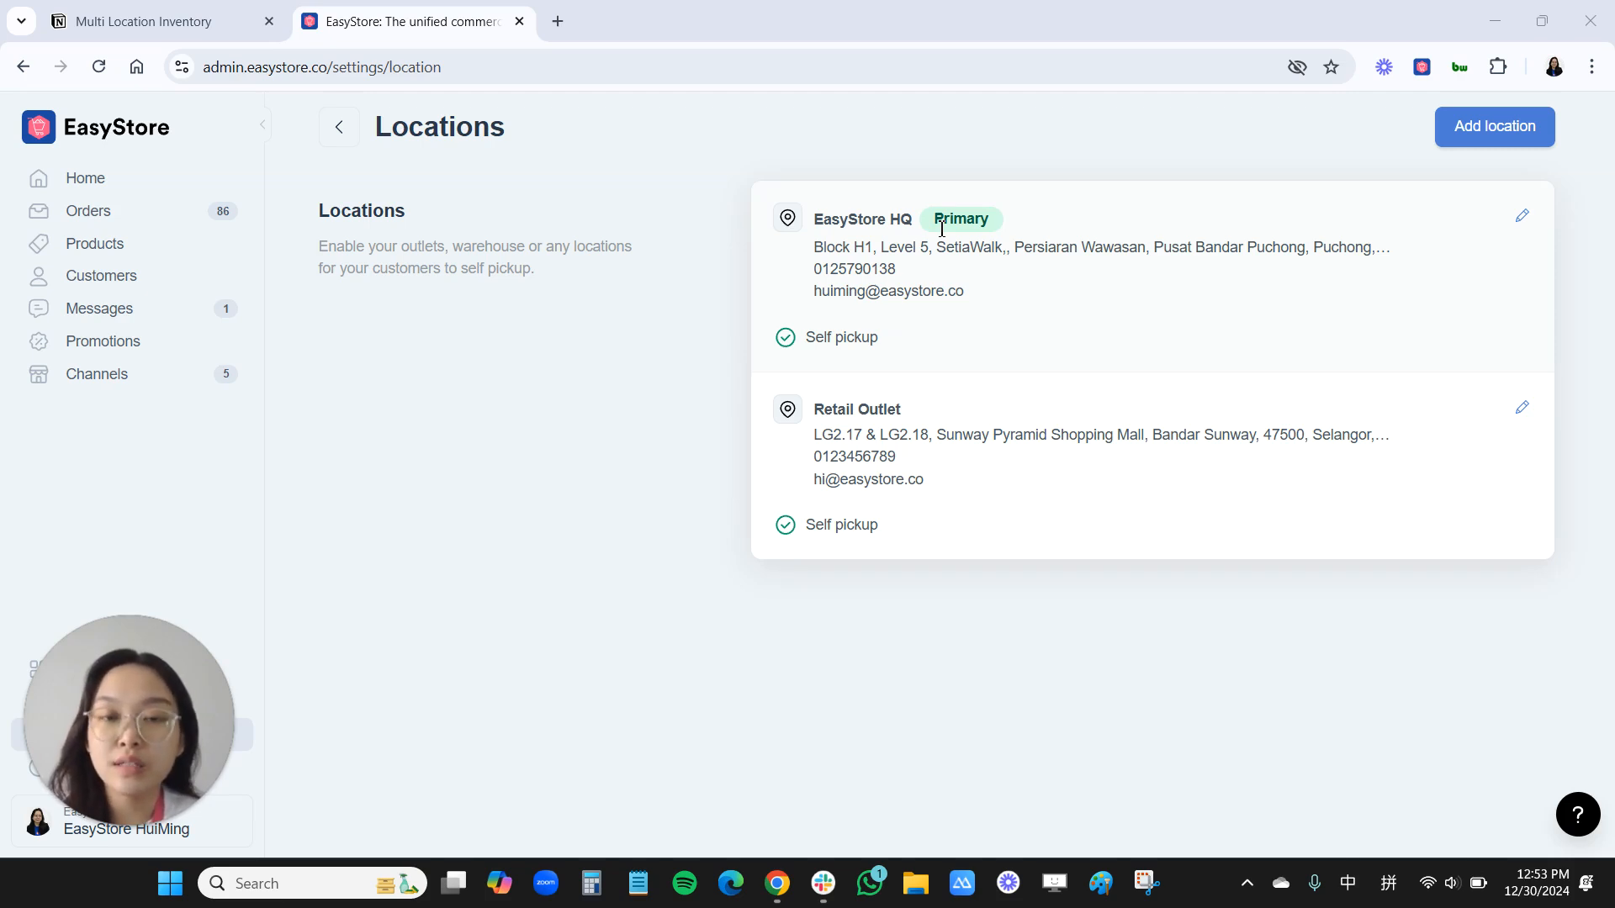
Open a new location form and examine the Inventory tracking choices in its fulfillment options
left_click(1453, 140)
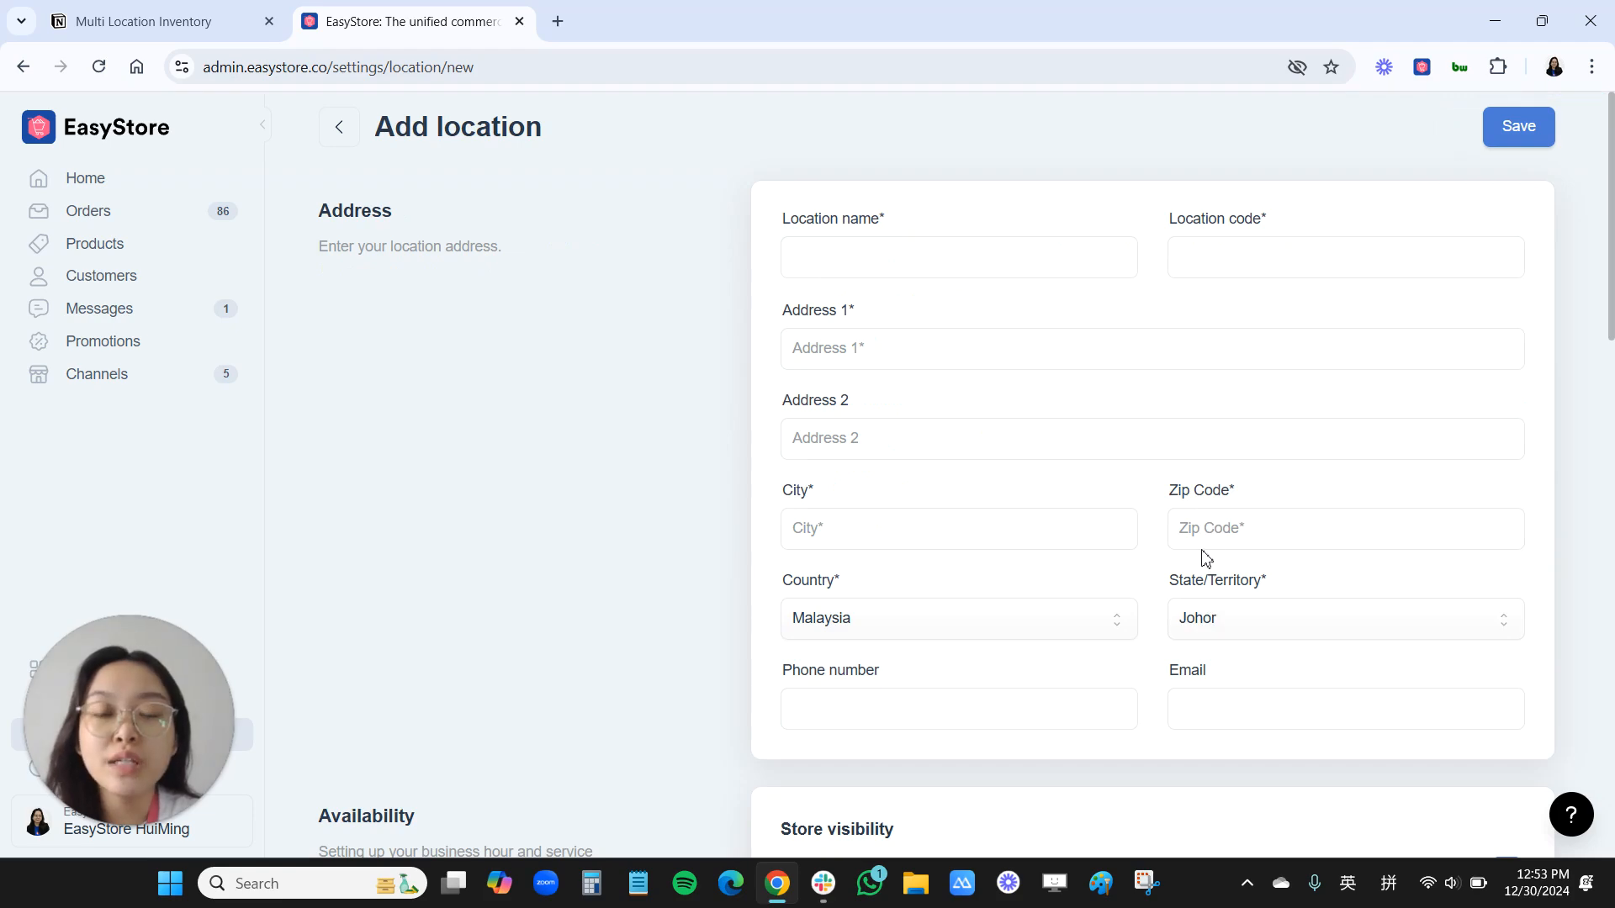
scroll(1205, 558, "down", 6)
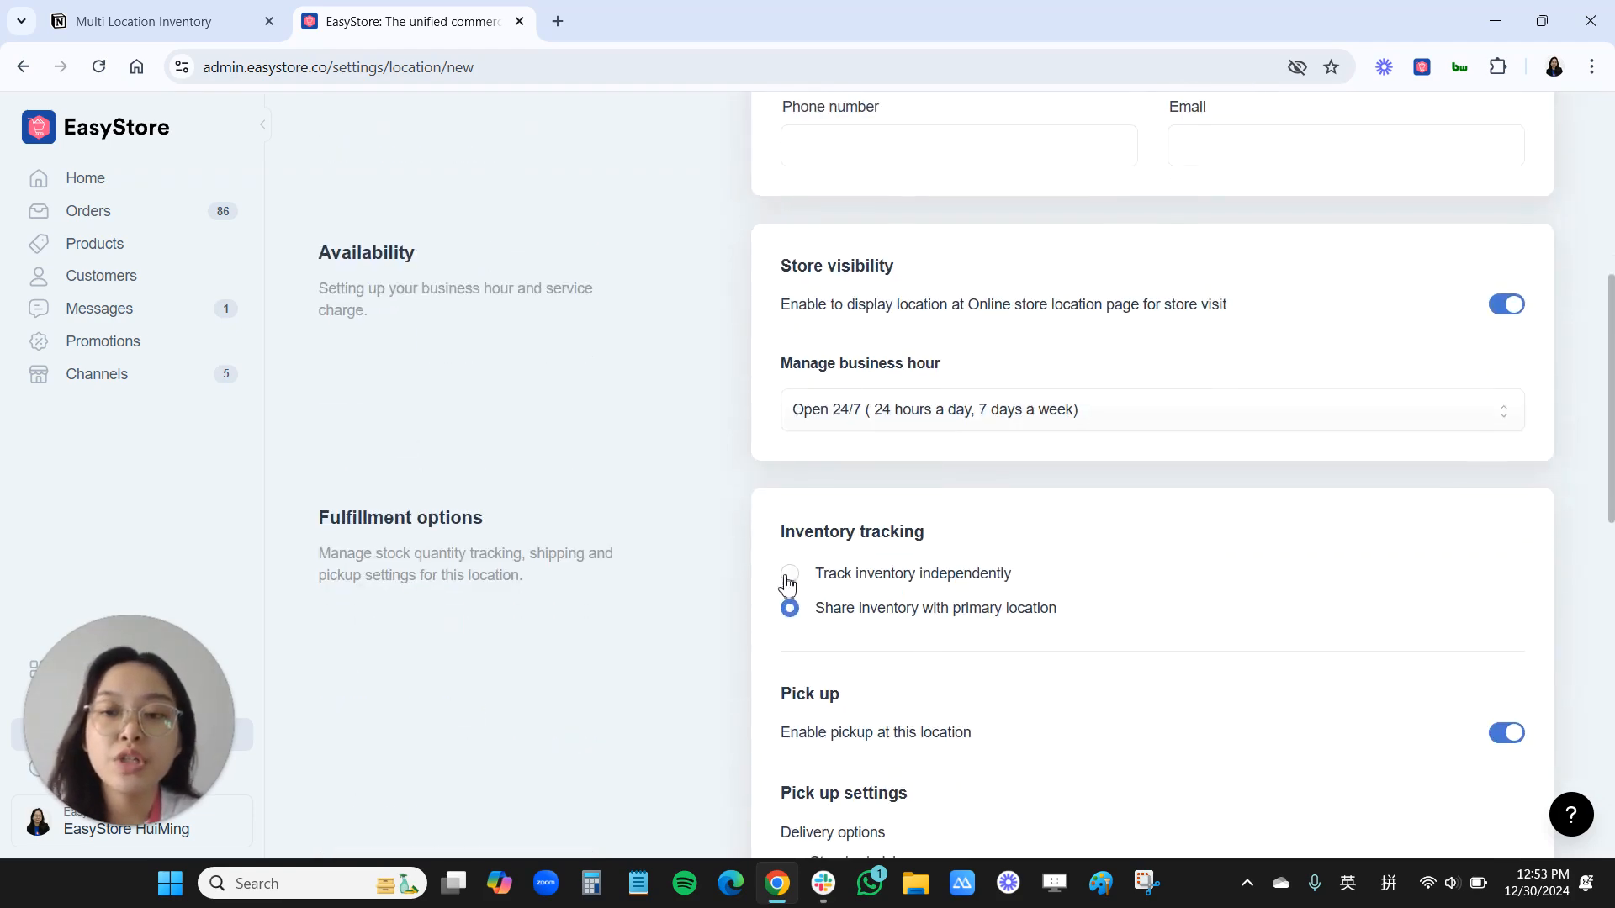
triple_click(379, 522)
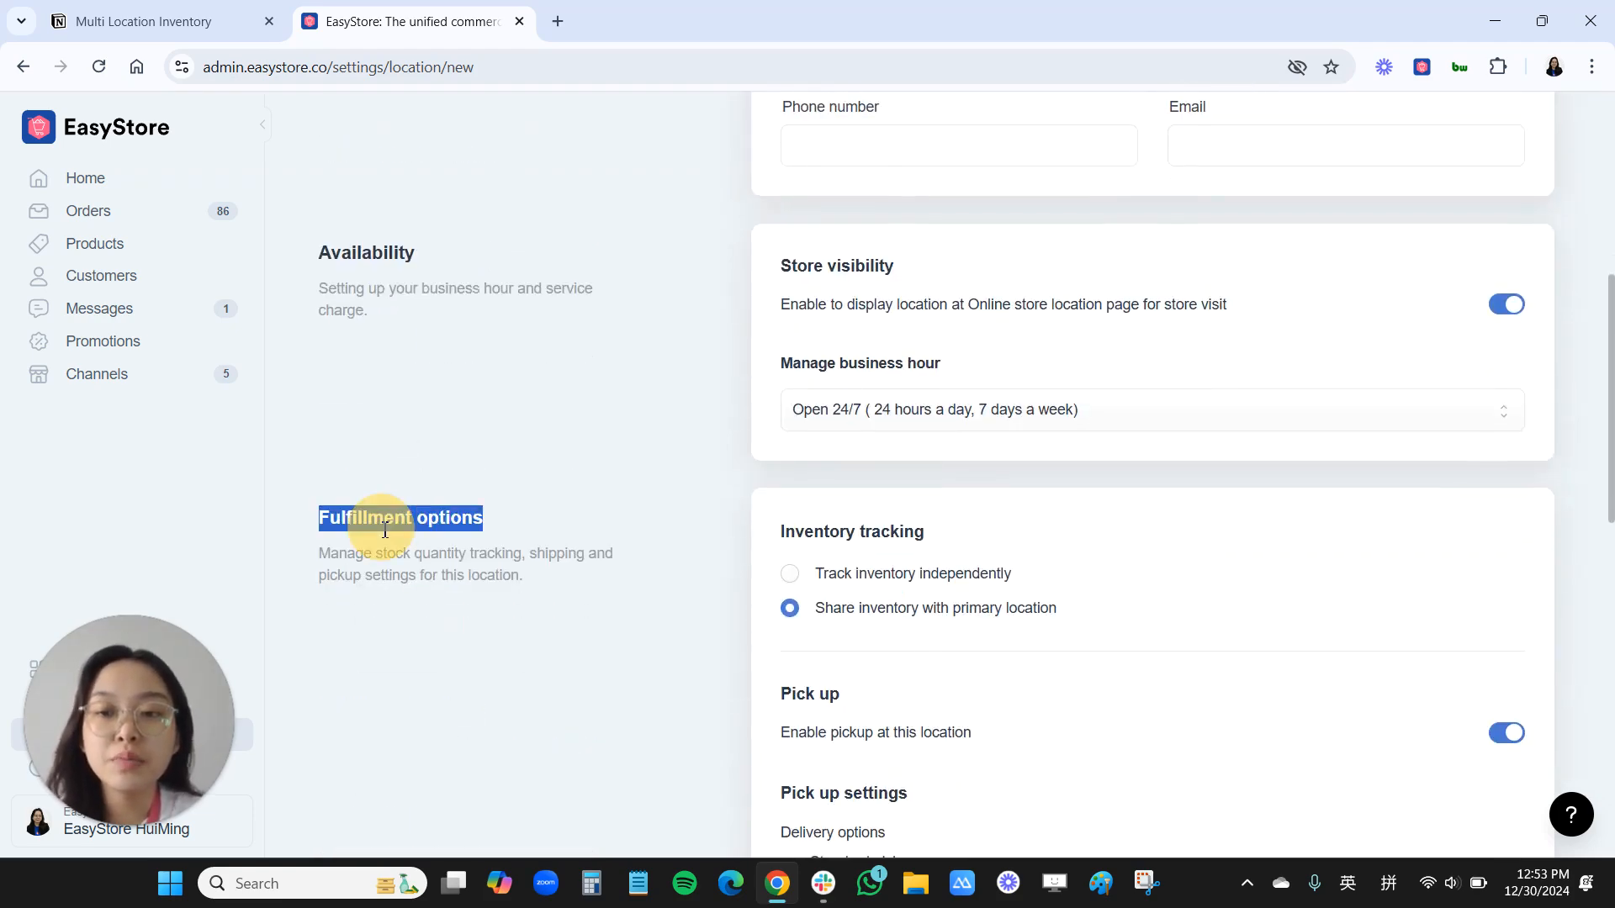
left_click(838, 535)
triple_click(838, 535)
Try Track inventory independently for the new location, switch back to Share inventory with primary location, and leave the form without saving
left_click(789, 573)
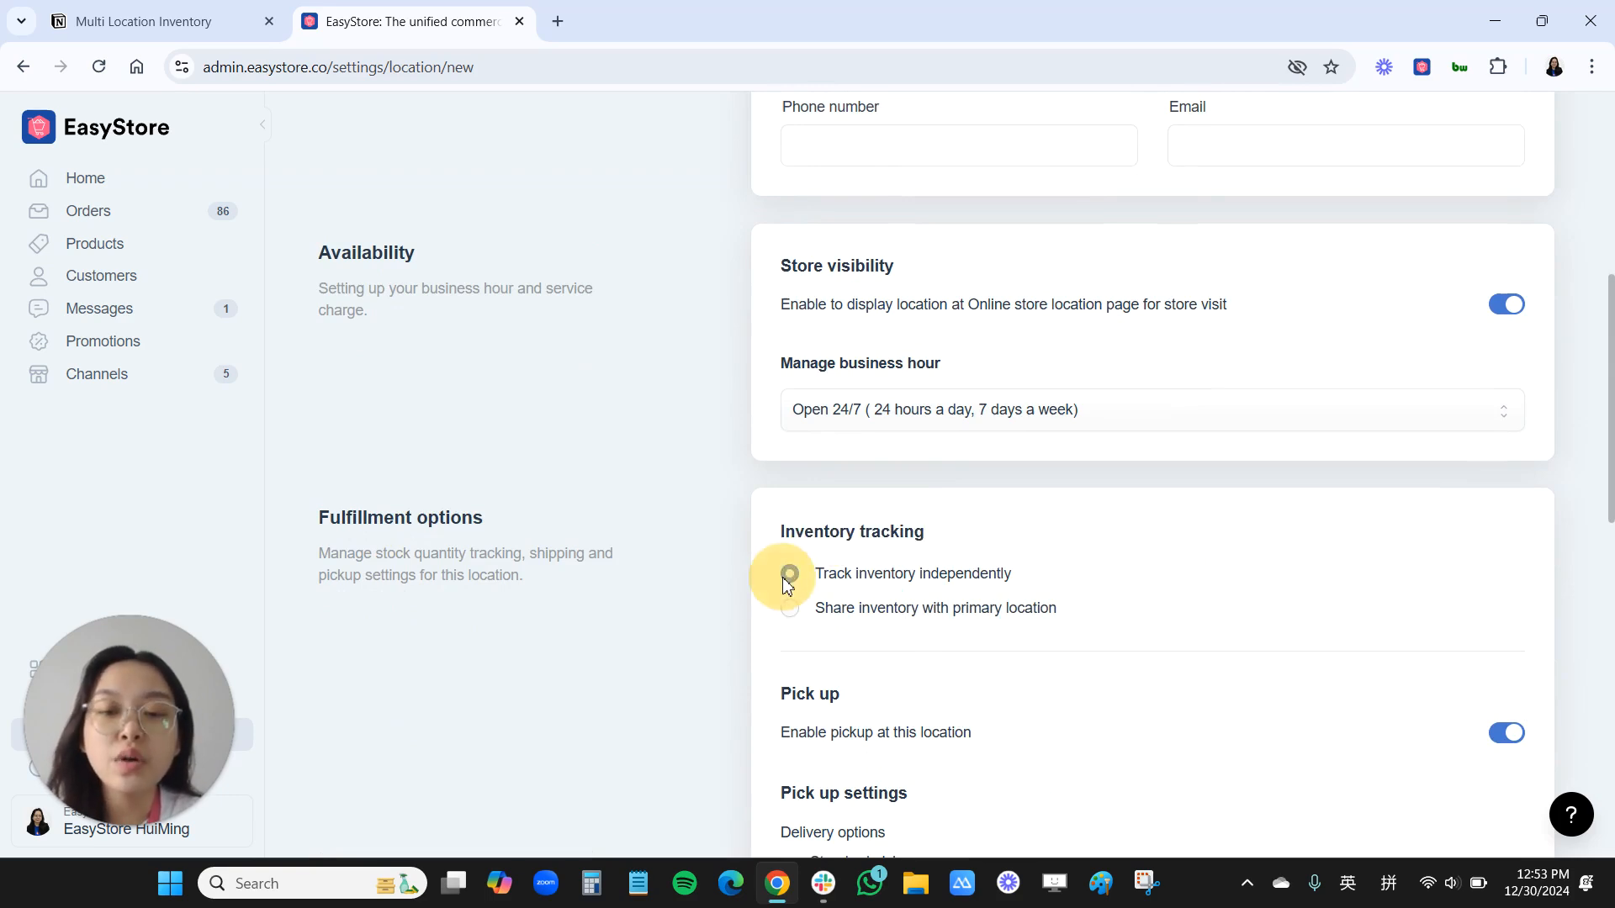
right_click(801, 618)
left_click(791, 609)
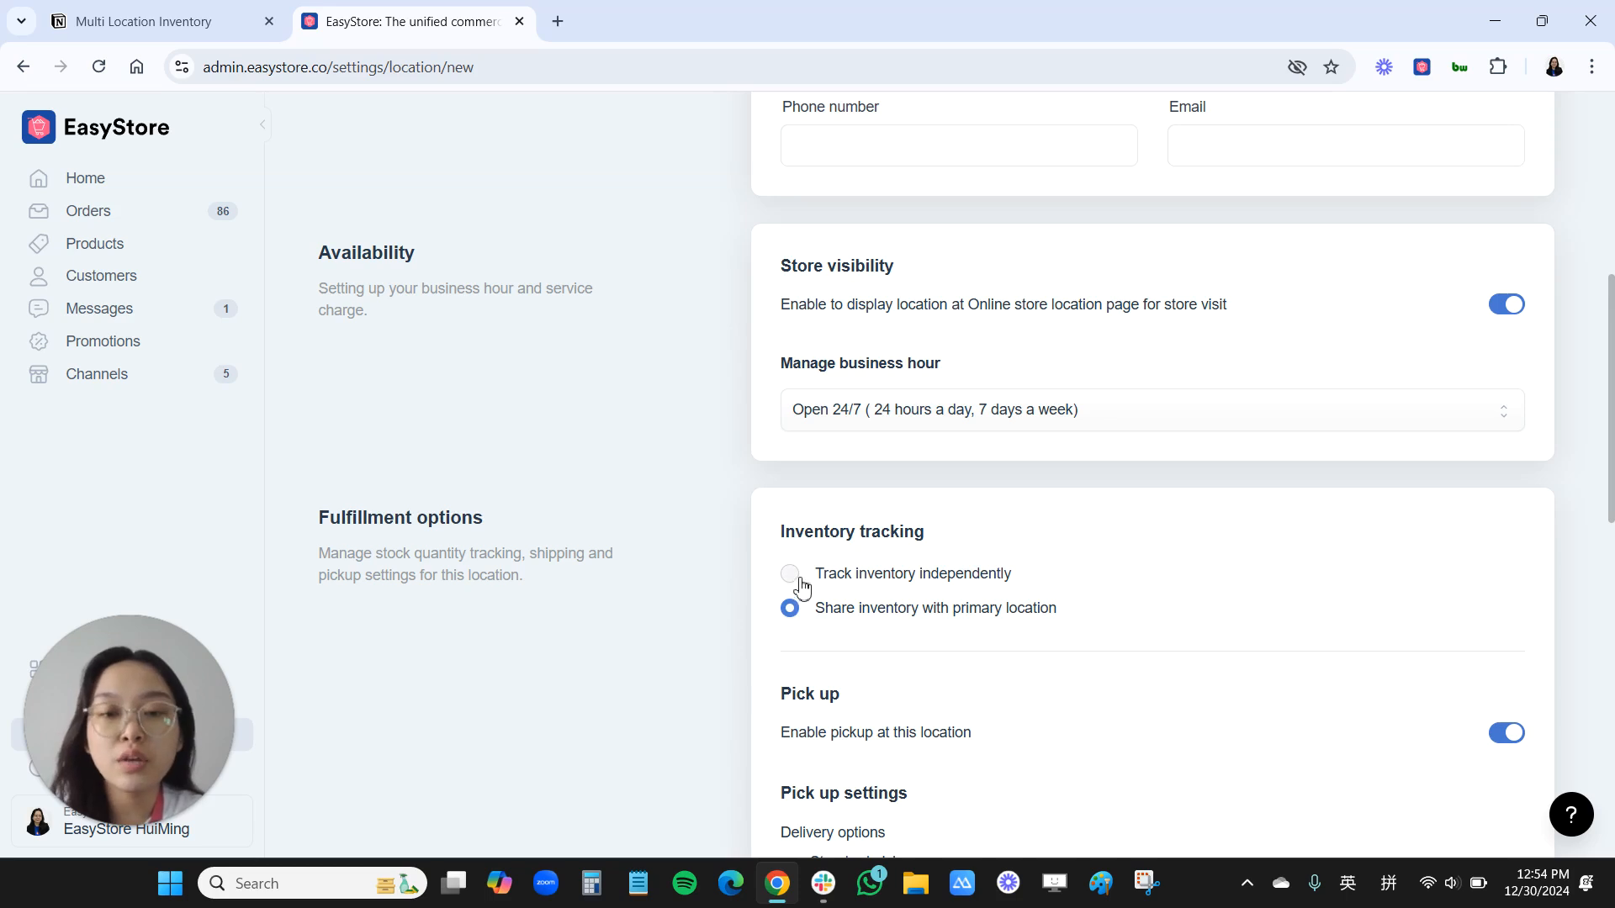
scroll(967, 622, "up", 5)
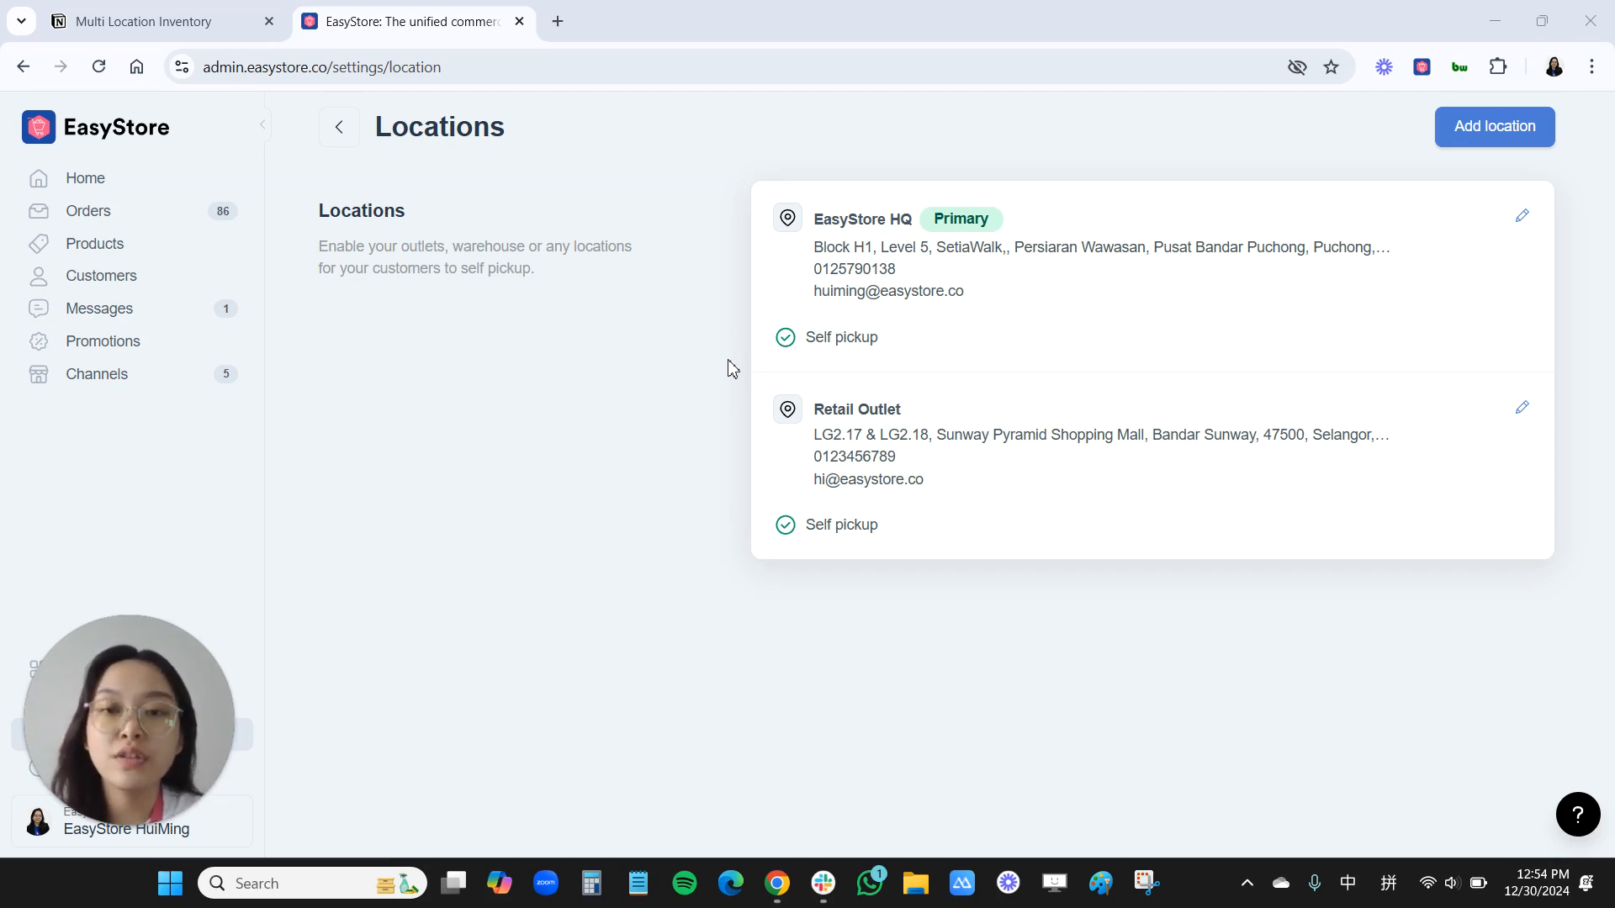
Open the [TESTING ONLY] Body Wash product from the product list and go to its Inventory section
left_click(187, 253)
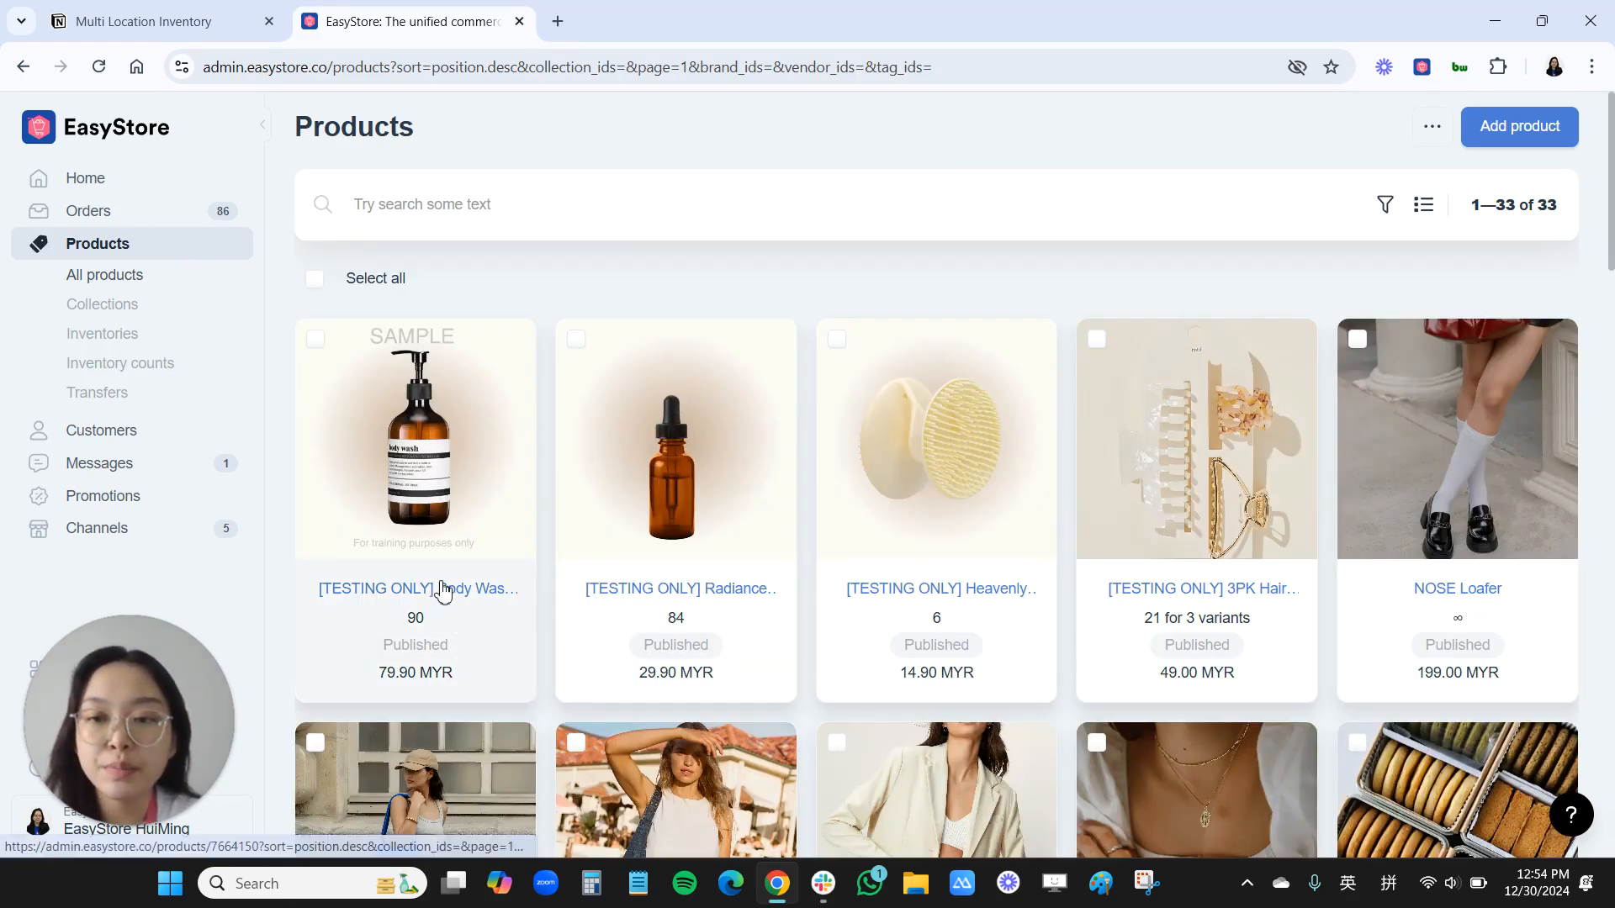
left_click(444, 589)
scroll(1290, 703, "down", 15)
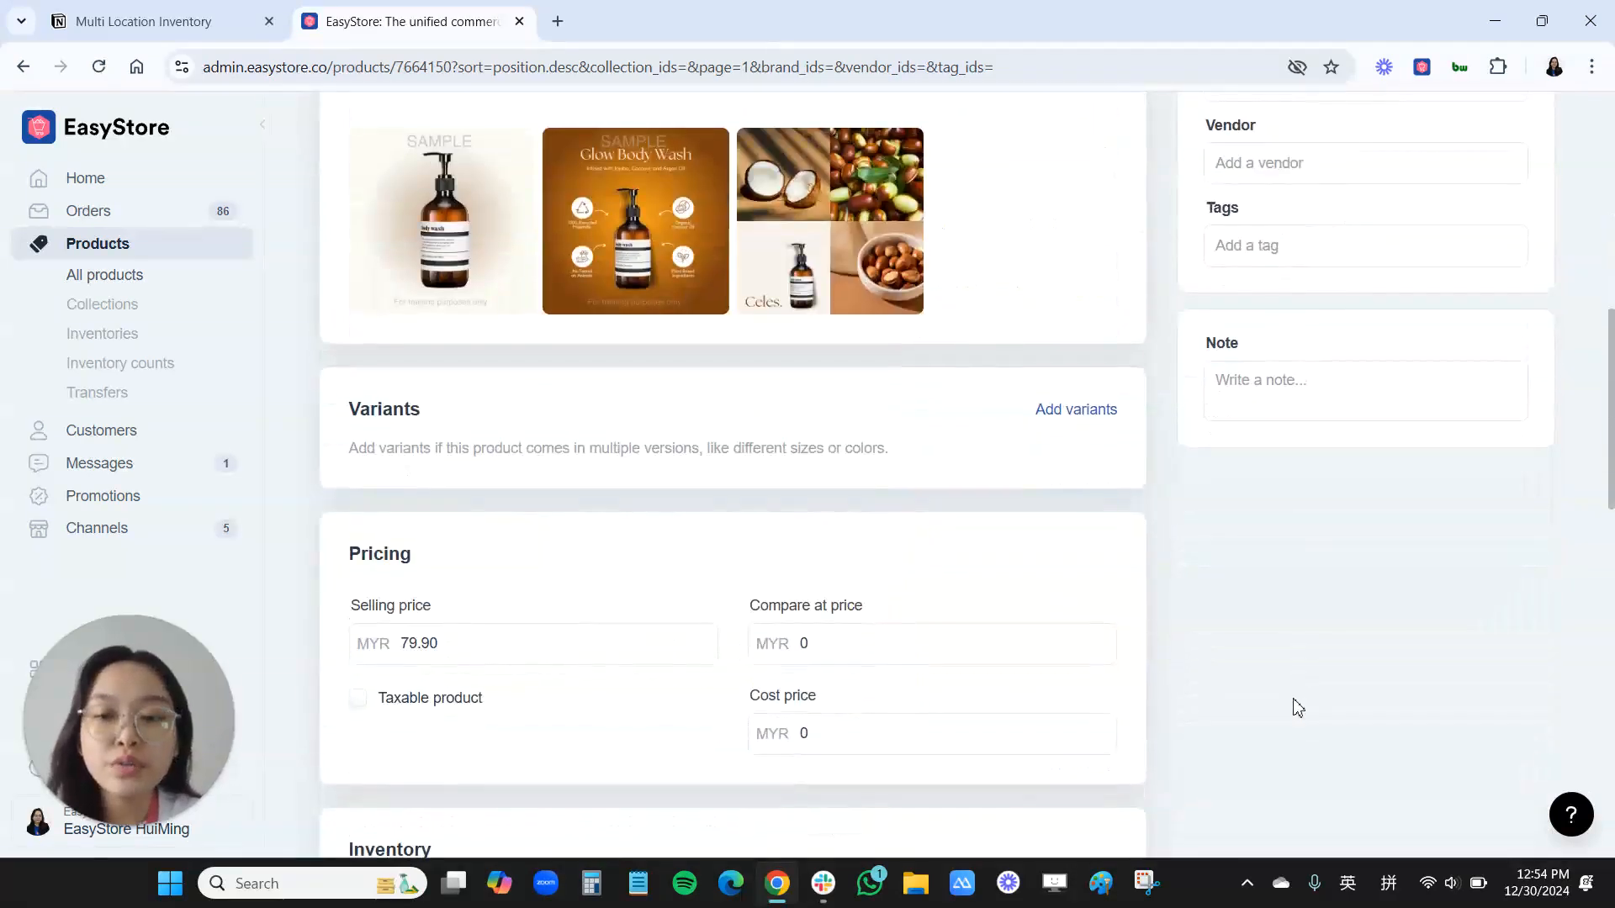
scroll(1298, 707, "down", 6)
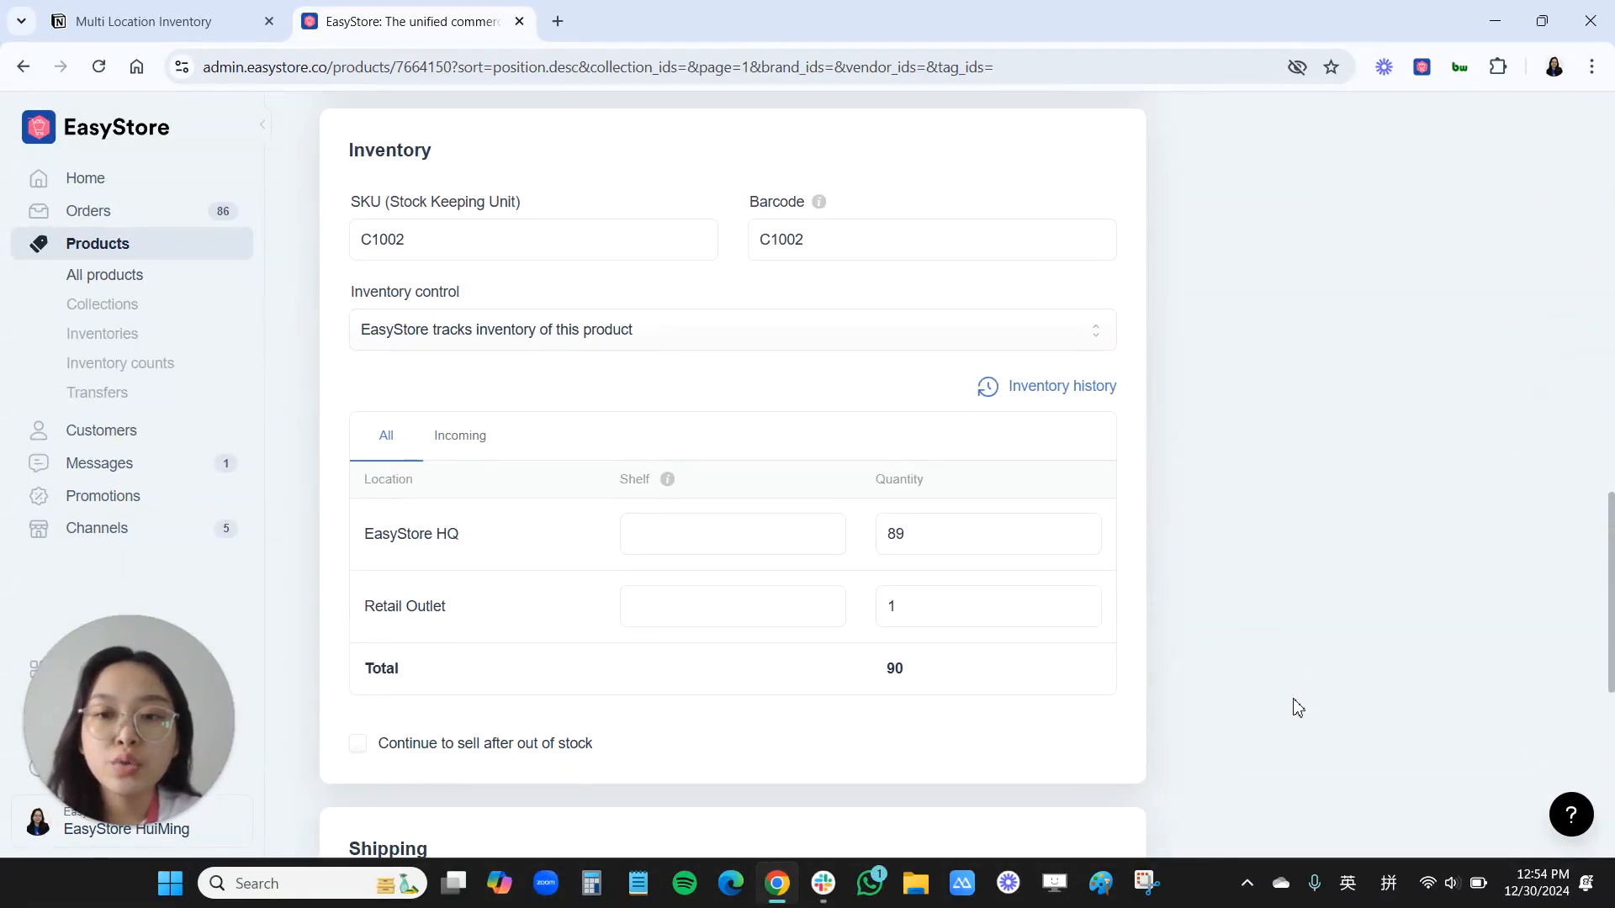
key("ctrl+shift+d")
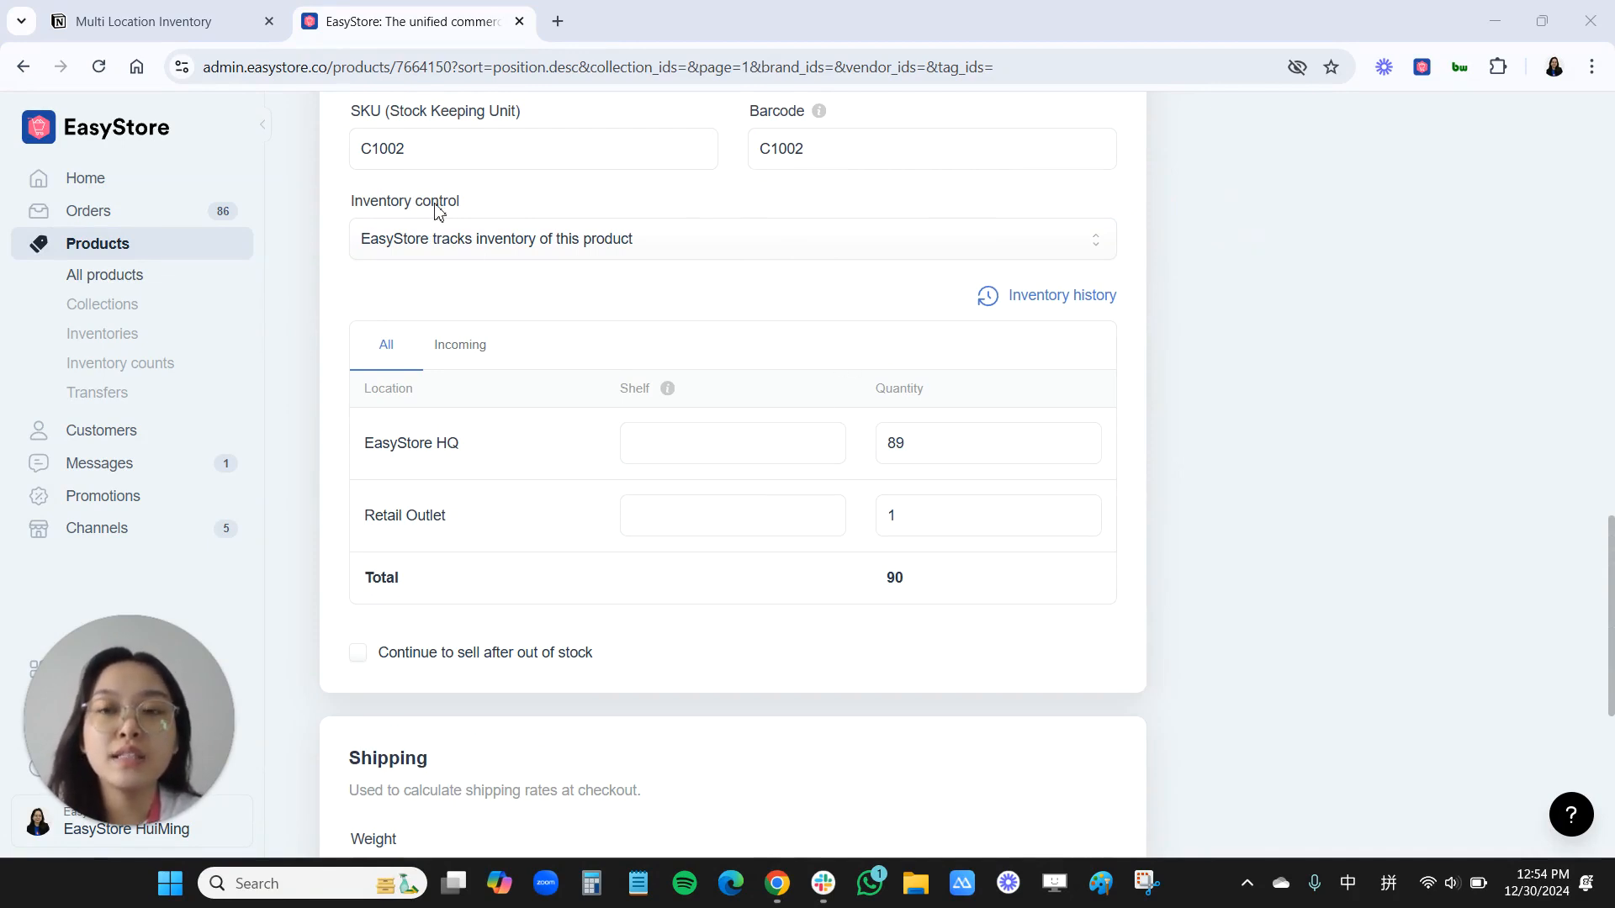
Examine the product's inventory control options, its stock quantities at EasyStore HQ and Retail Outlet, and the total
left_click(471, 247)
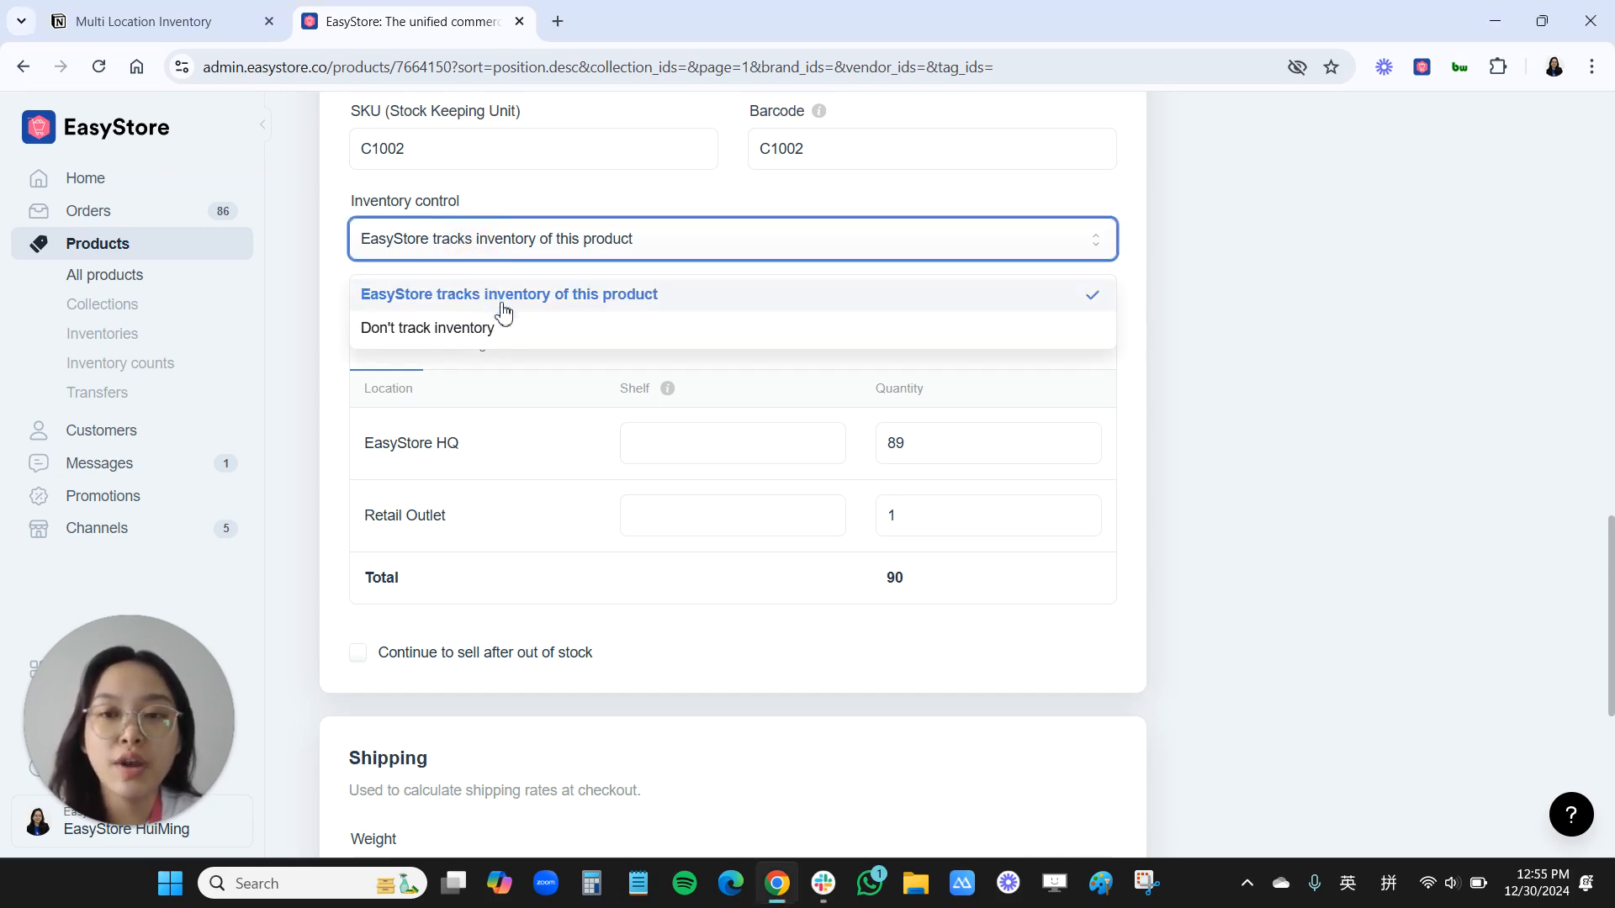
left_click(712, 457)
left_click(901, 455)
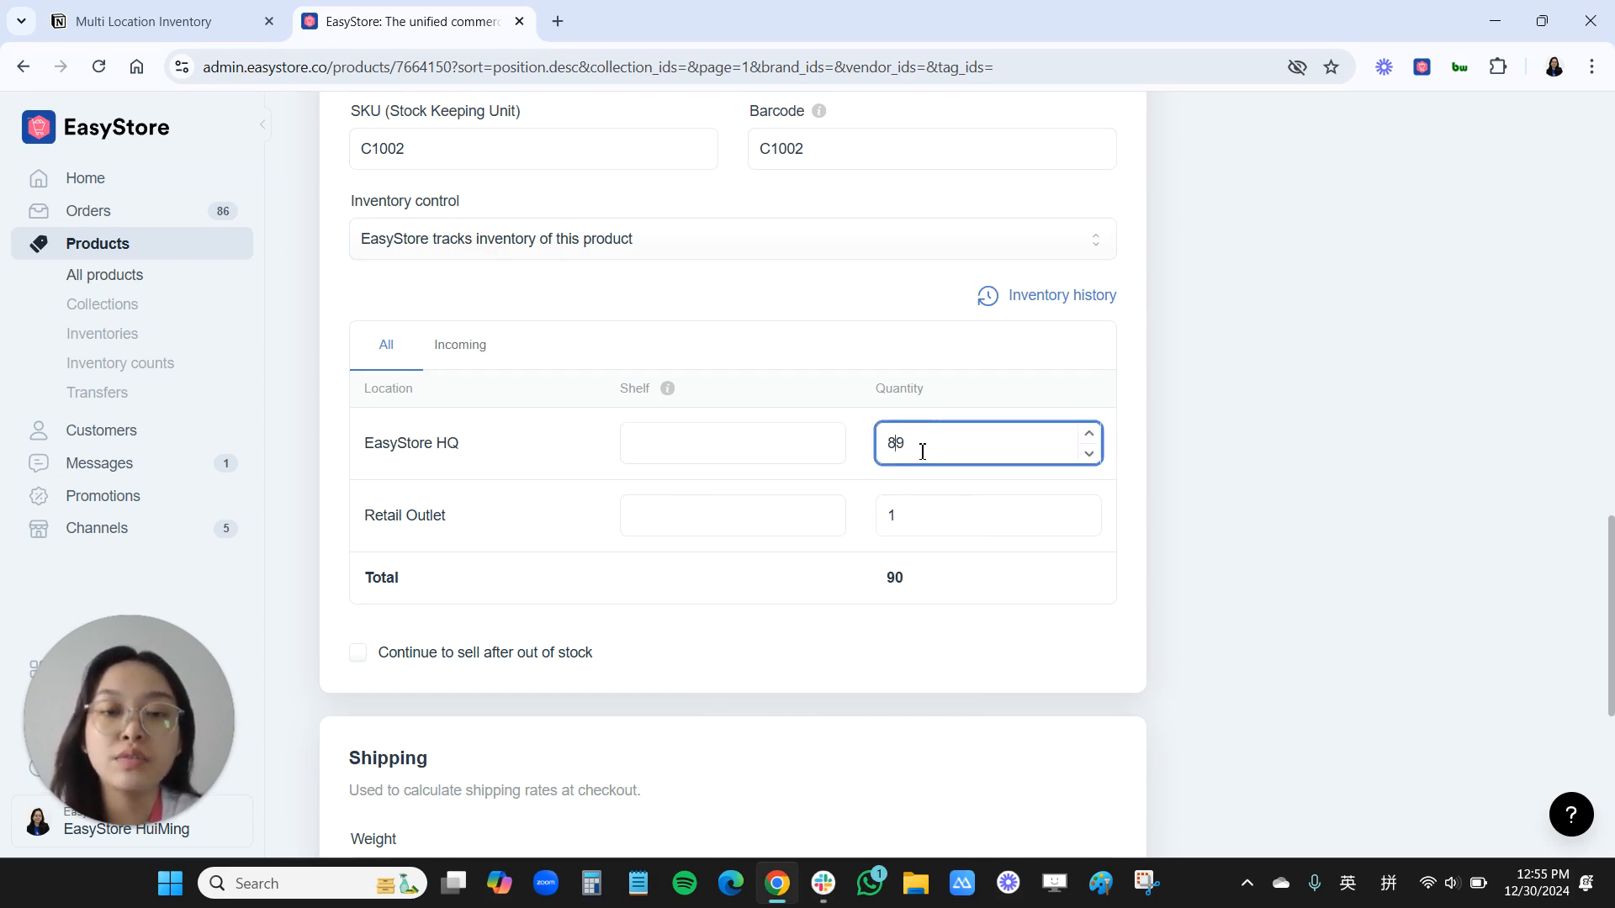
right_click(922, 452)
left_click(923, 452)
left_click(924, 452)
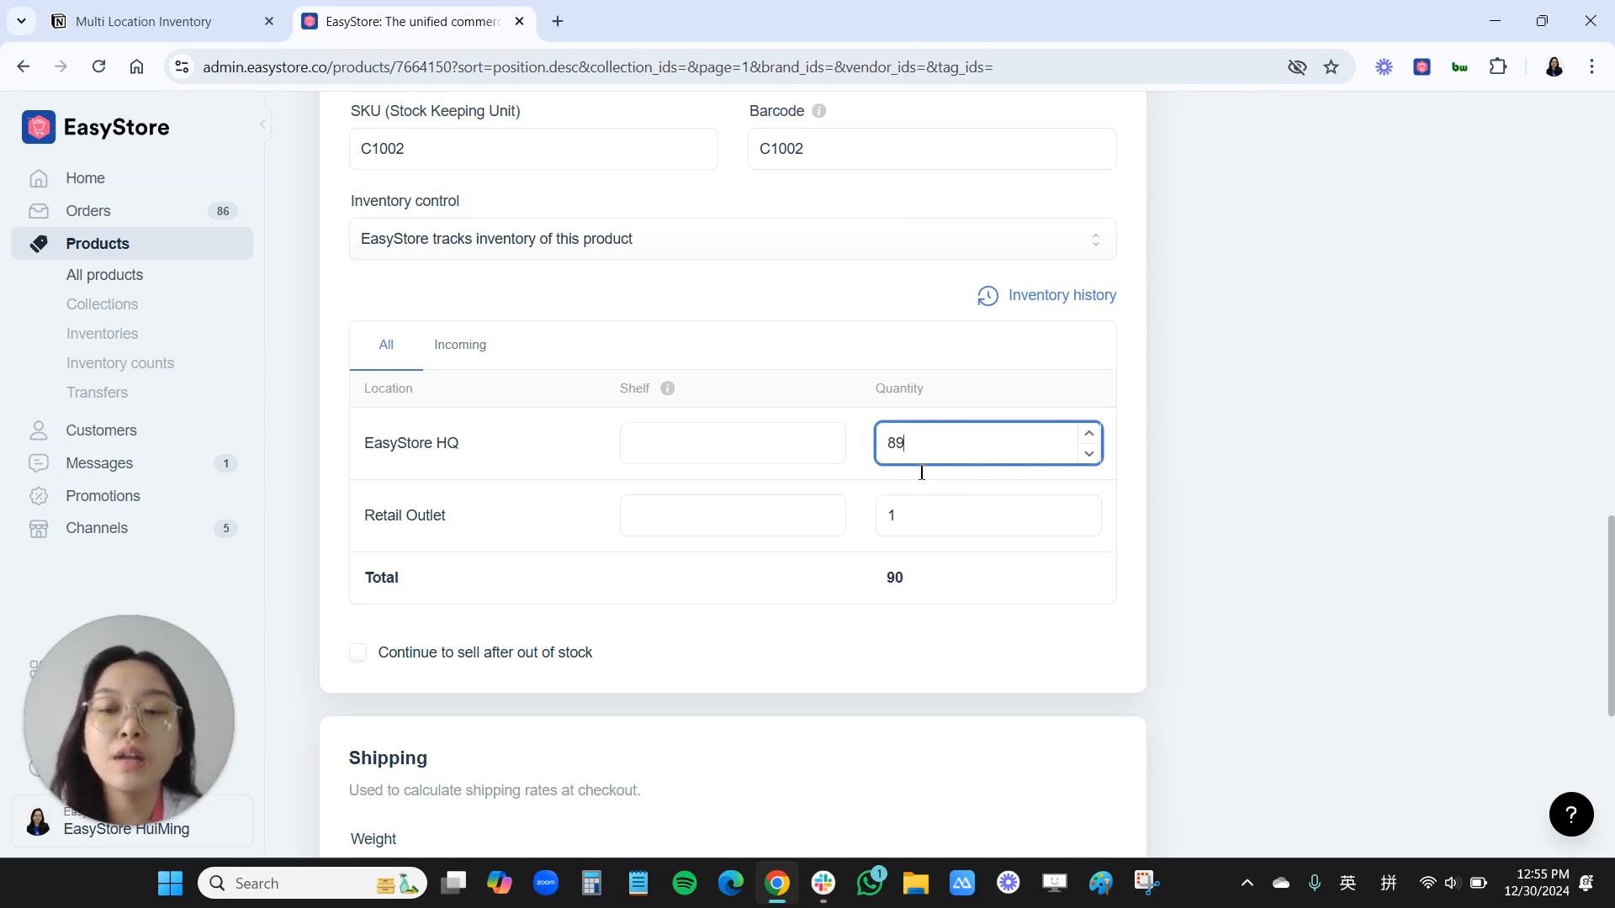
left_click(915, 519)
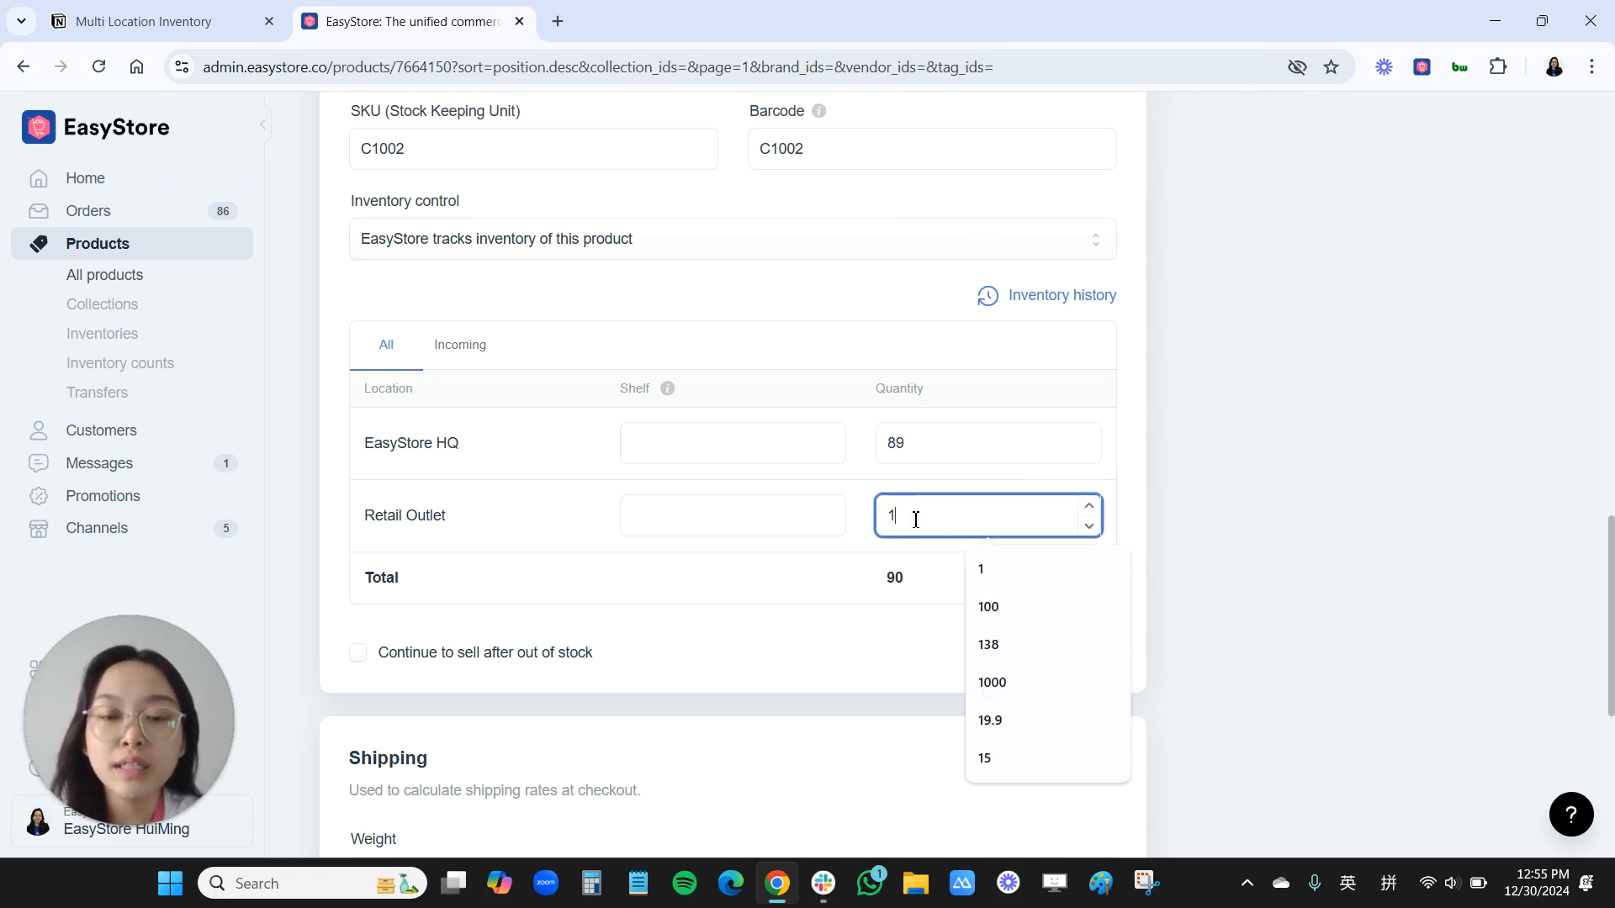
double_click(893, 580)
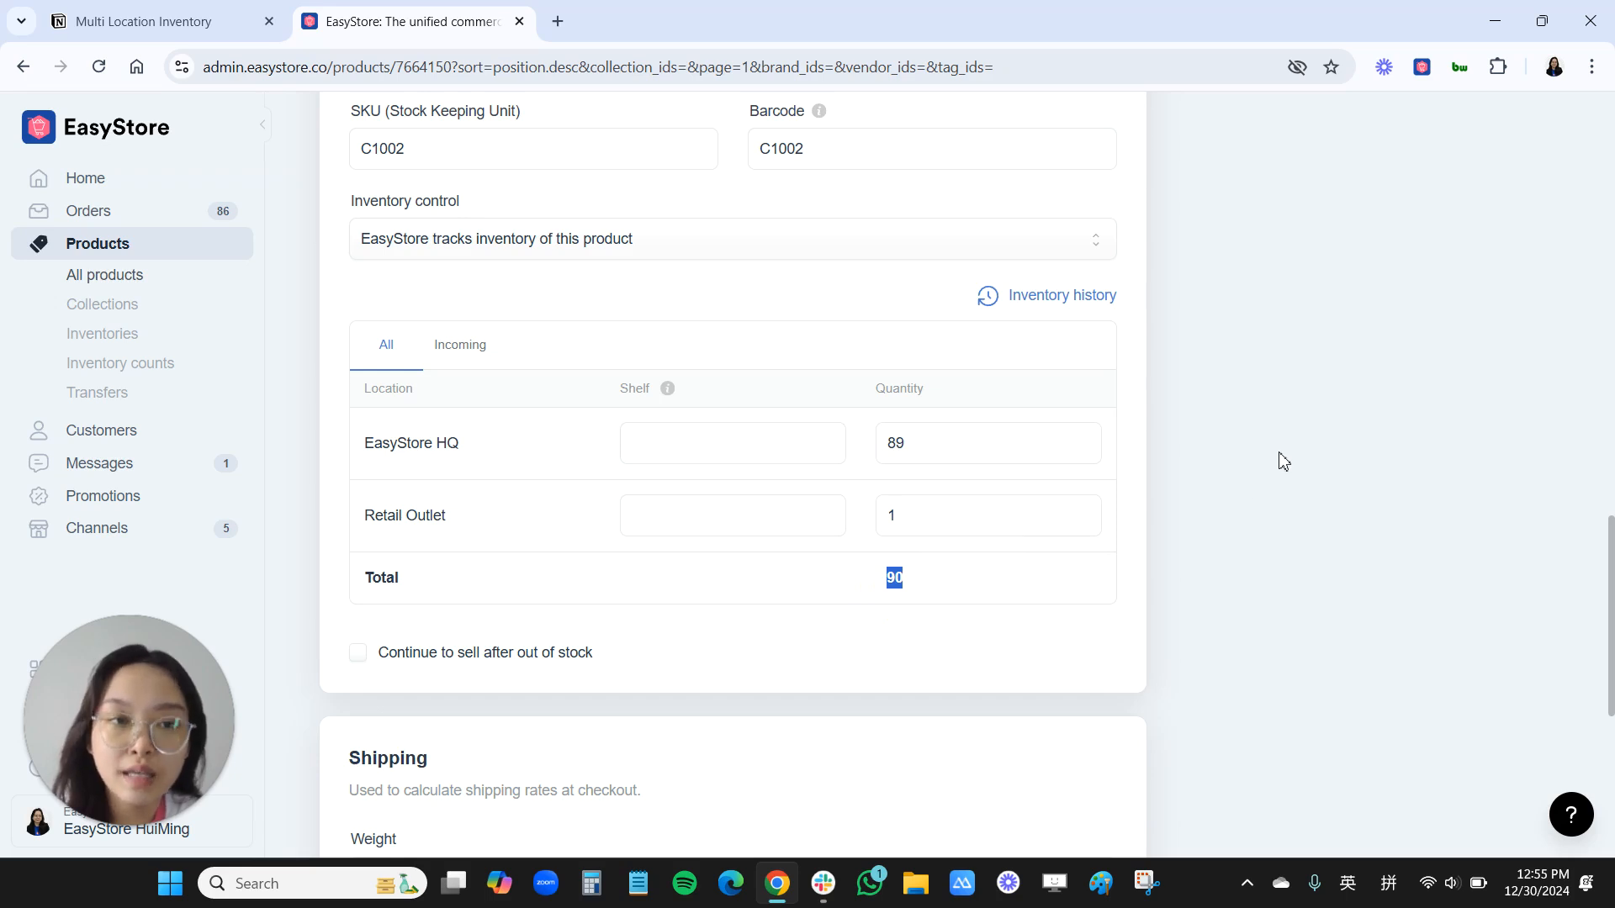
left_click(69, 324)
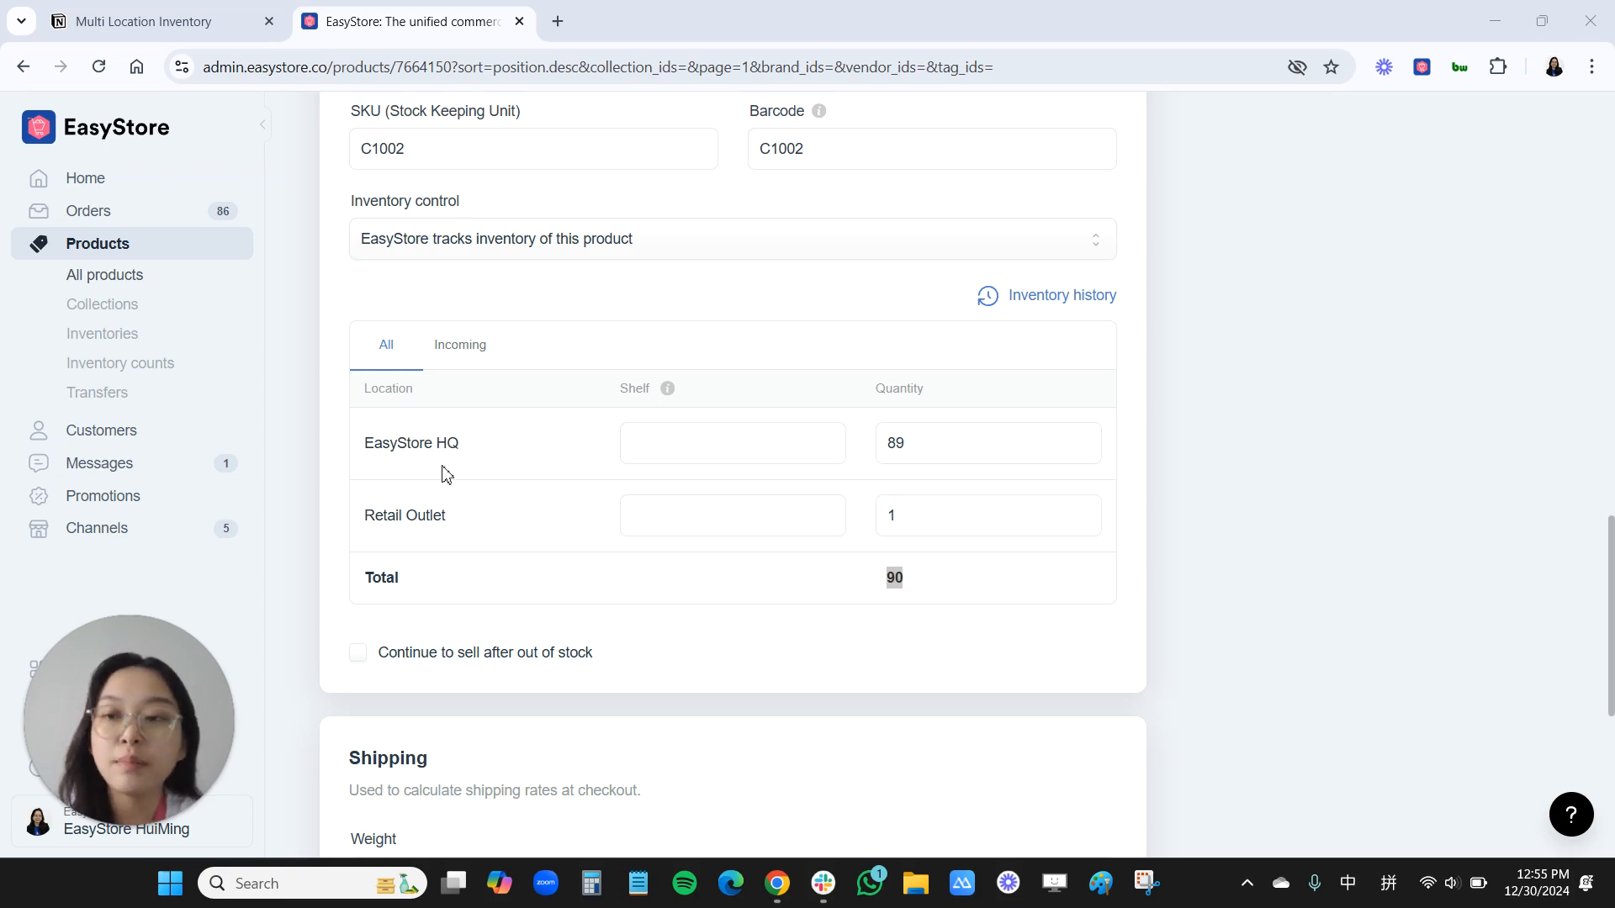
Leave the product page without saving and create an inventory transfer from EasyStore HQ to Retail Outlet
left_click(109, 401)
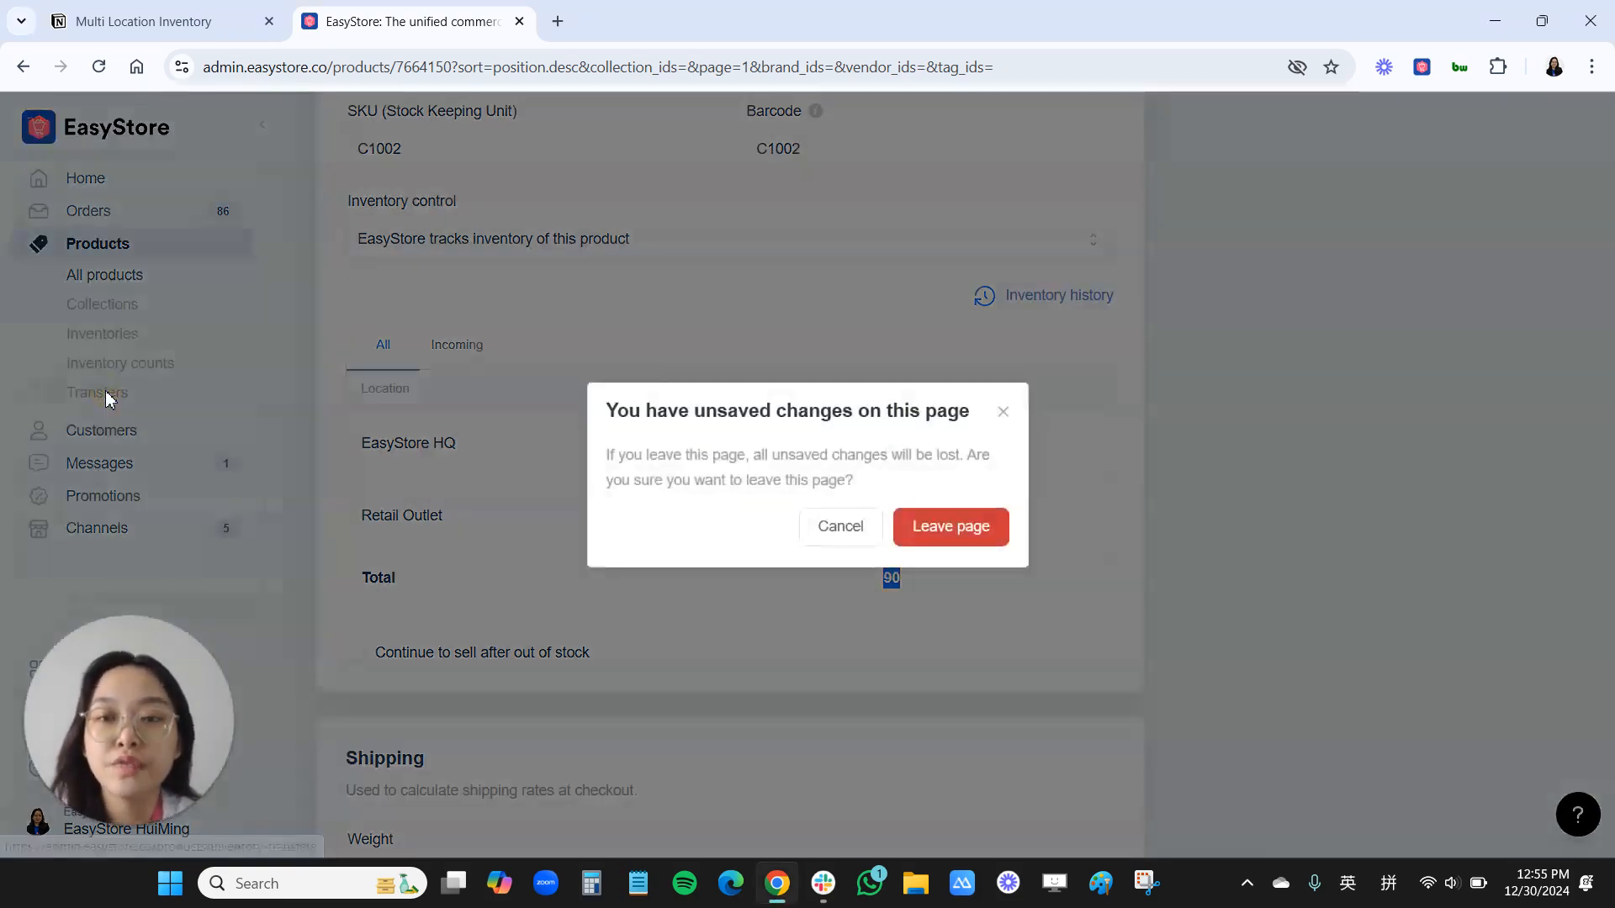
left_click(936, 522)
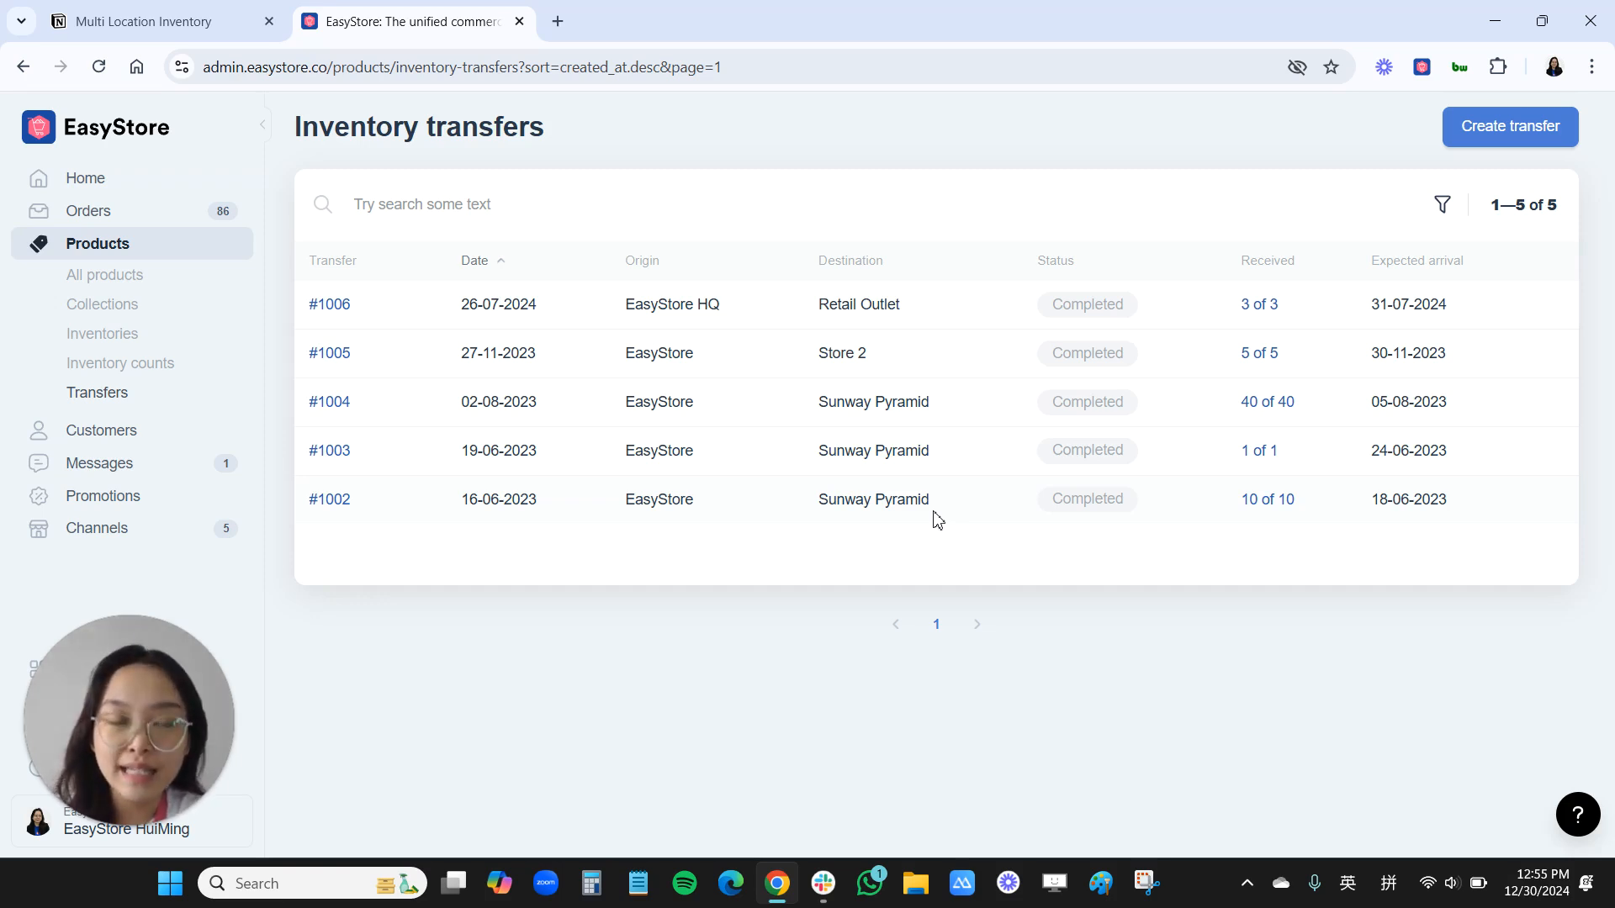
left_click(1460, 143)
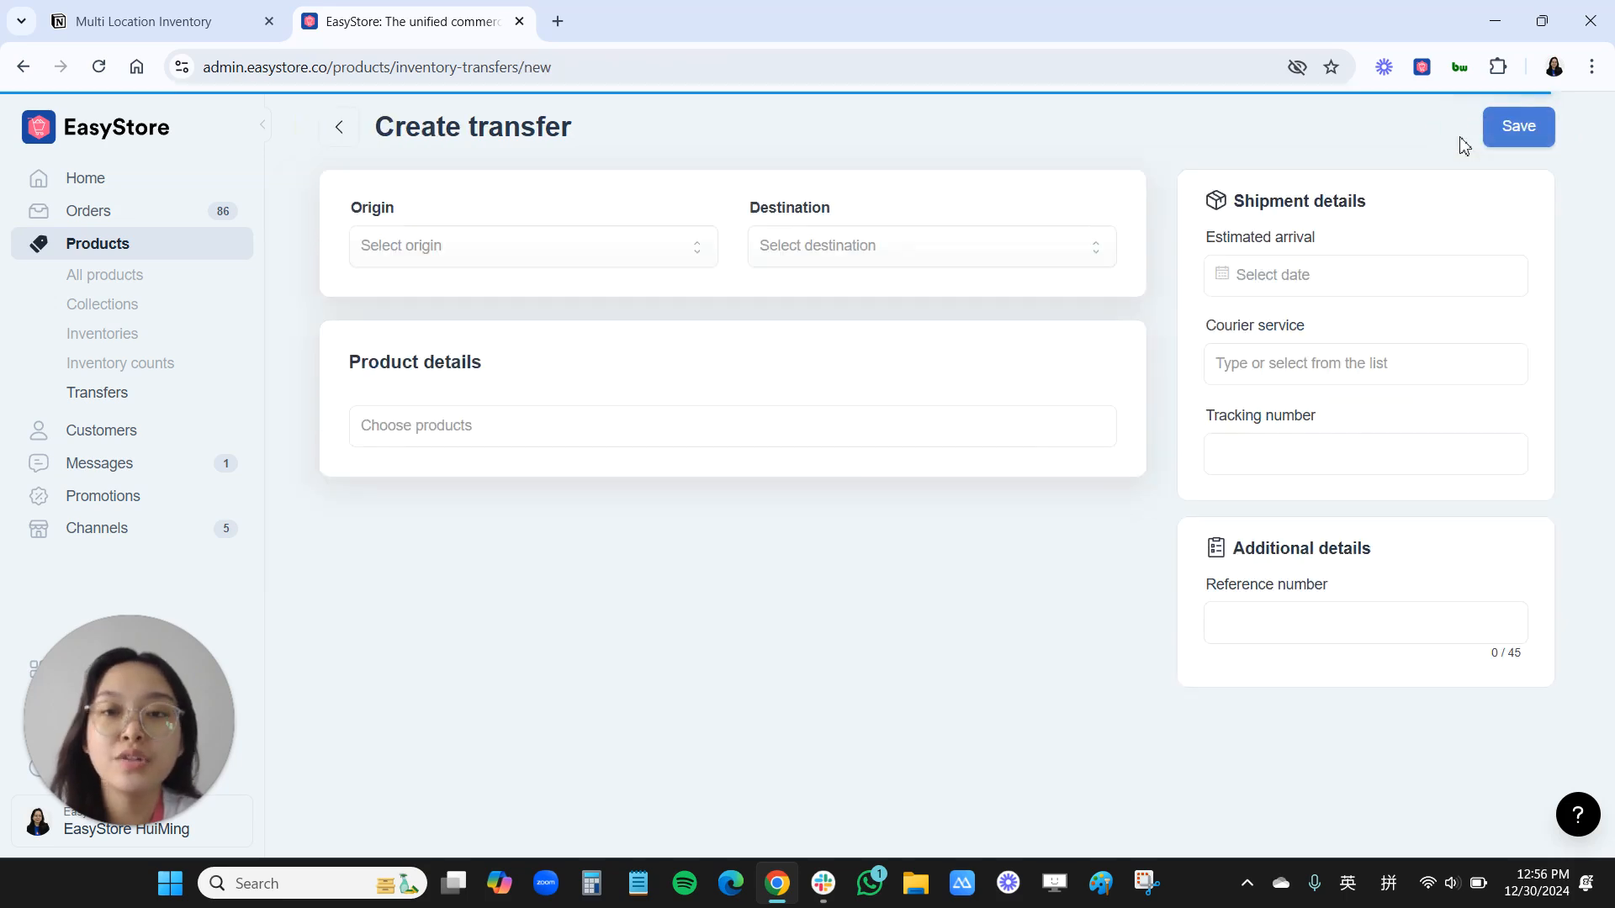
left_click(552, 249)
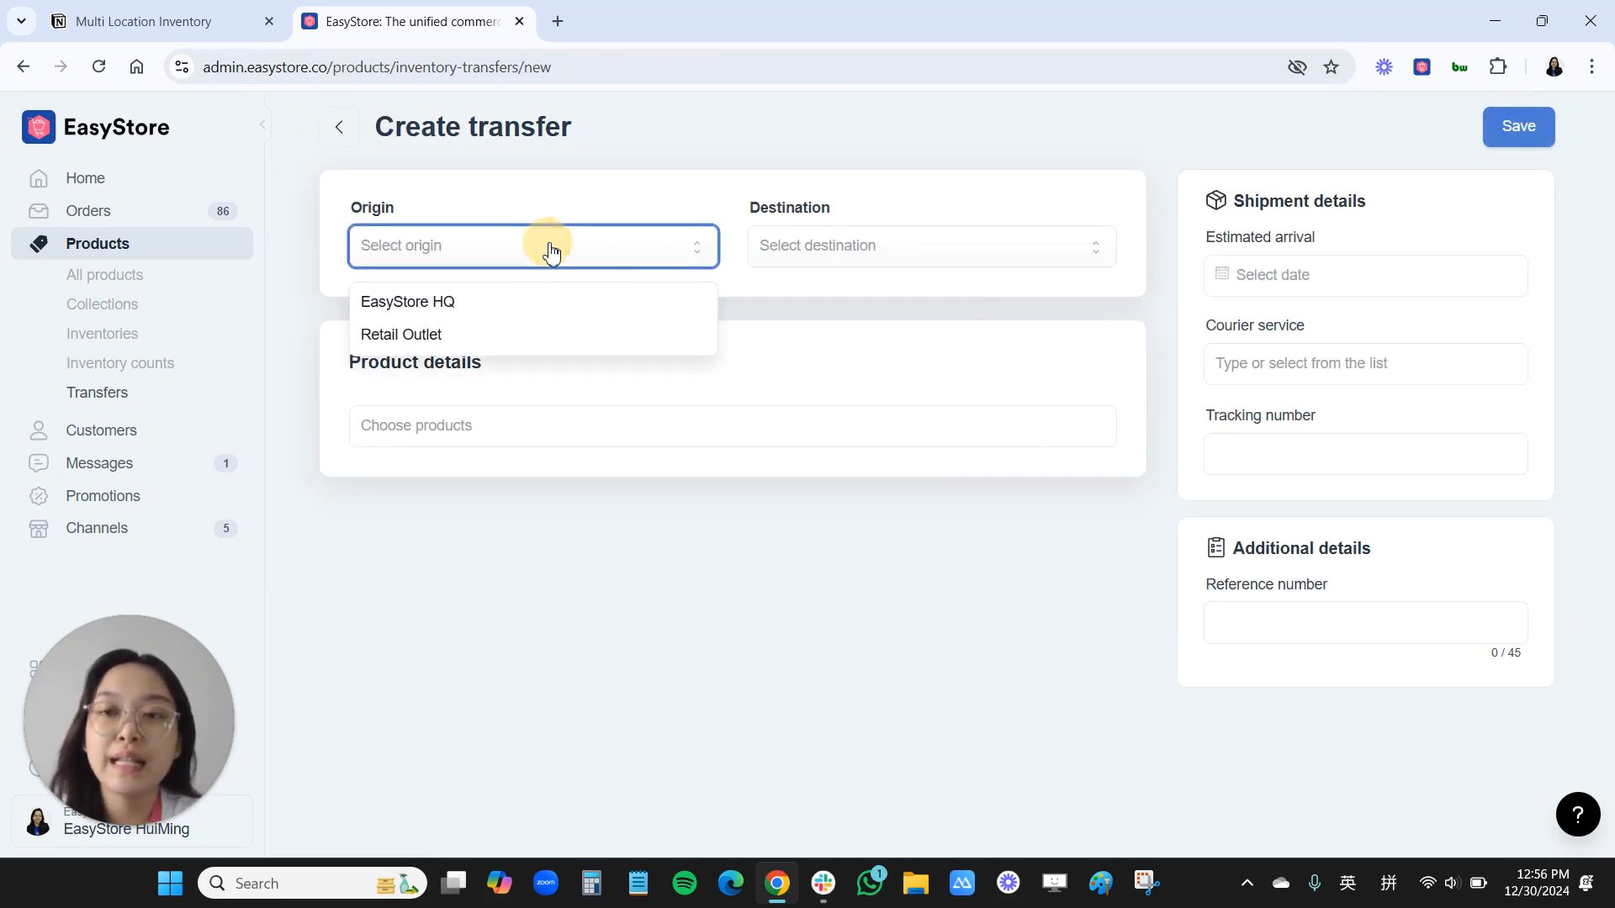
left_click(506, 311)
left_click(821, 259)
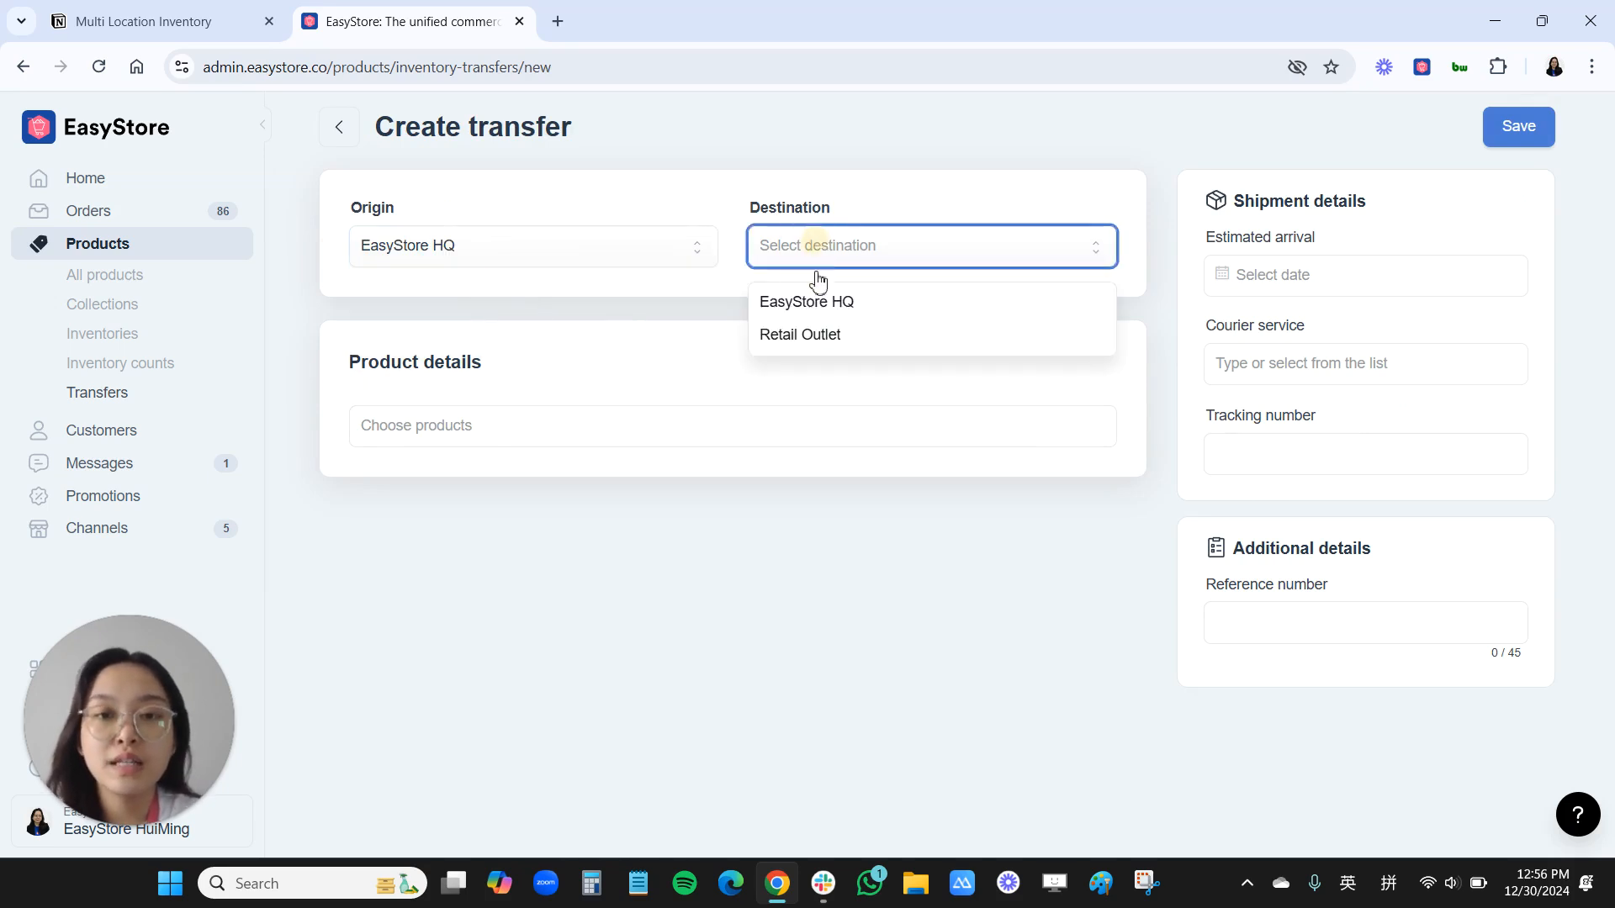
left_click(819, 338)
Search the transfer's product picker for "body" and add [TESTING ONLY] Body Wash 1 to the transfer
left_click(633, 436)
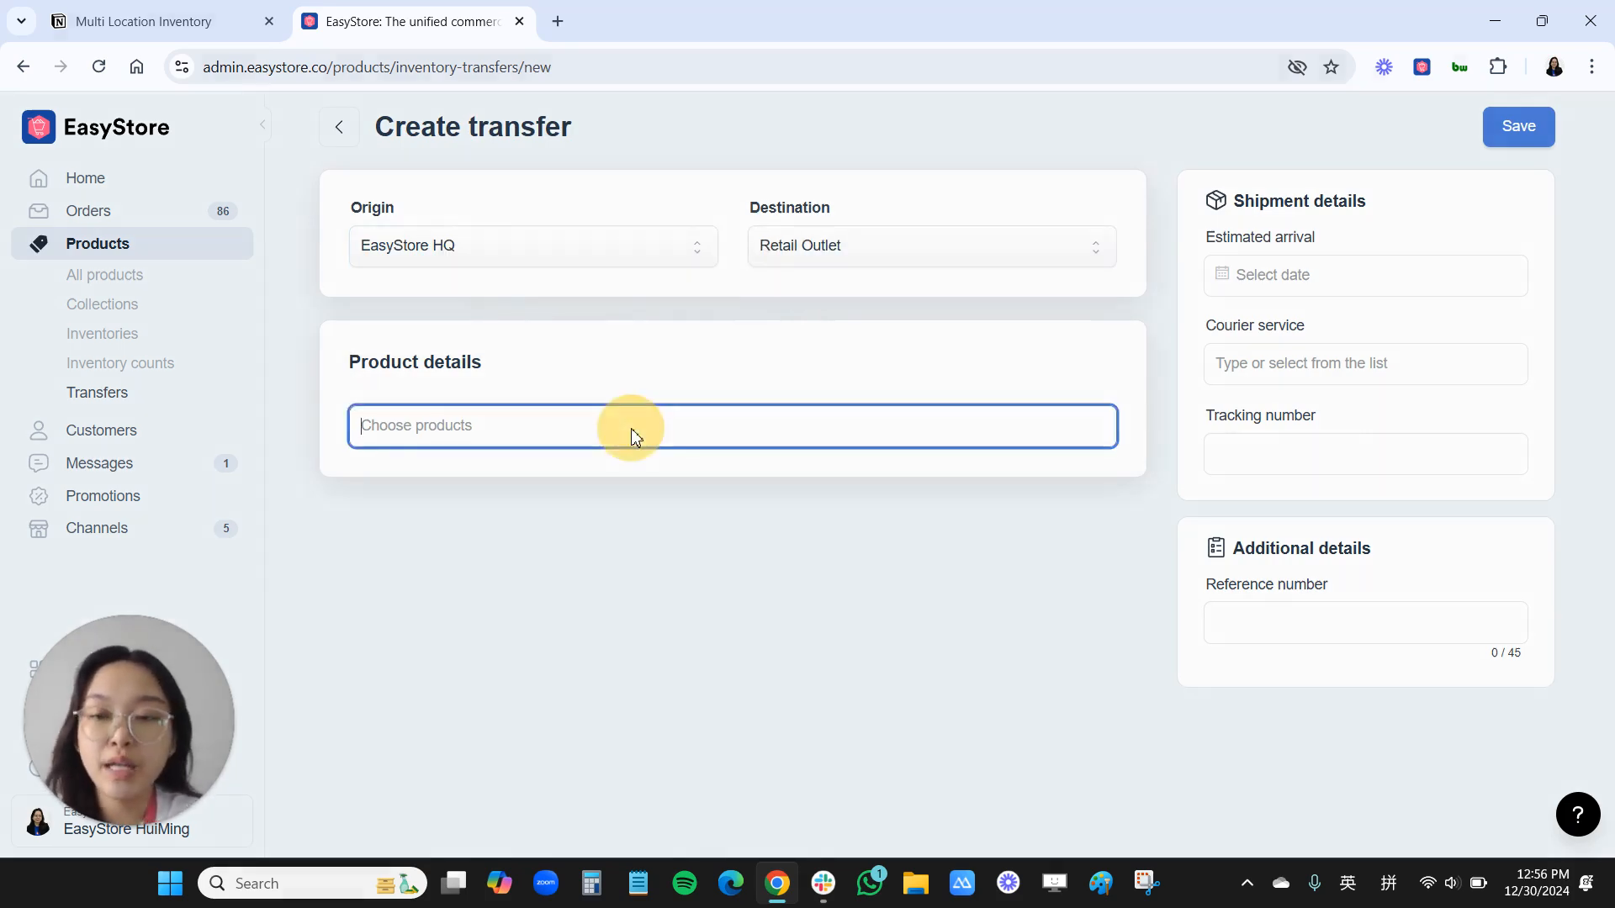
left_click(687, 270)
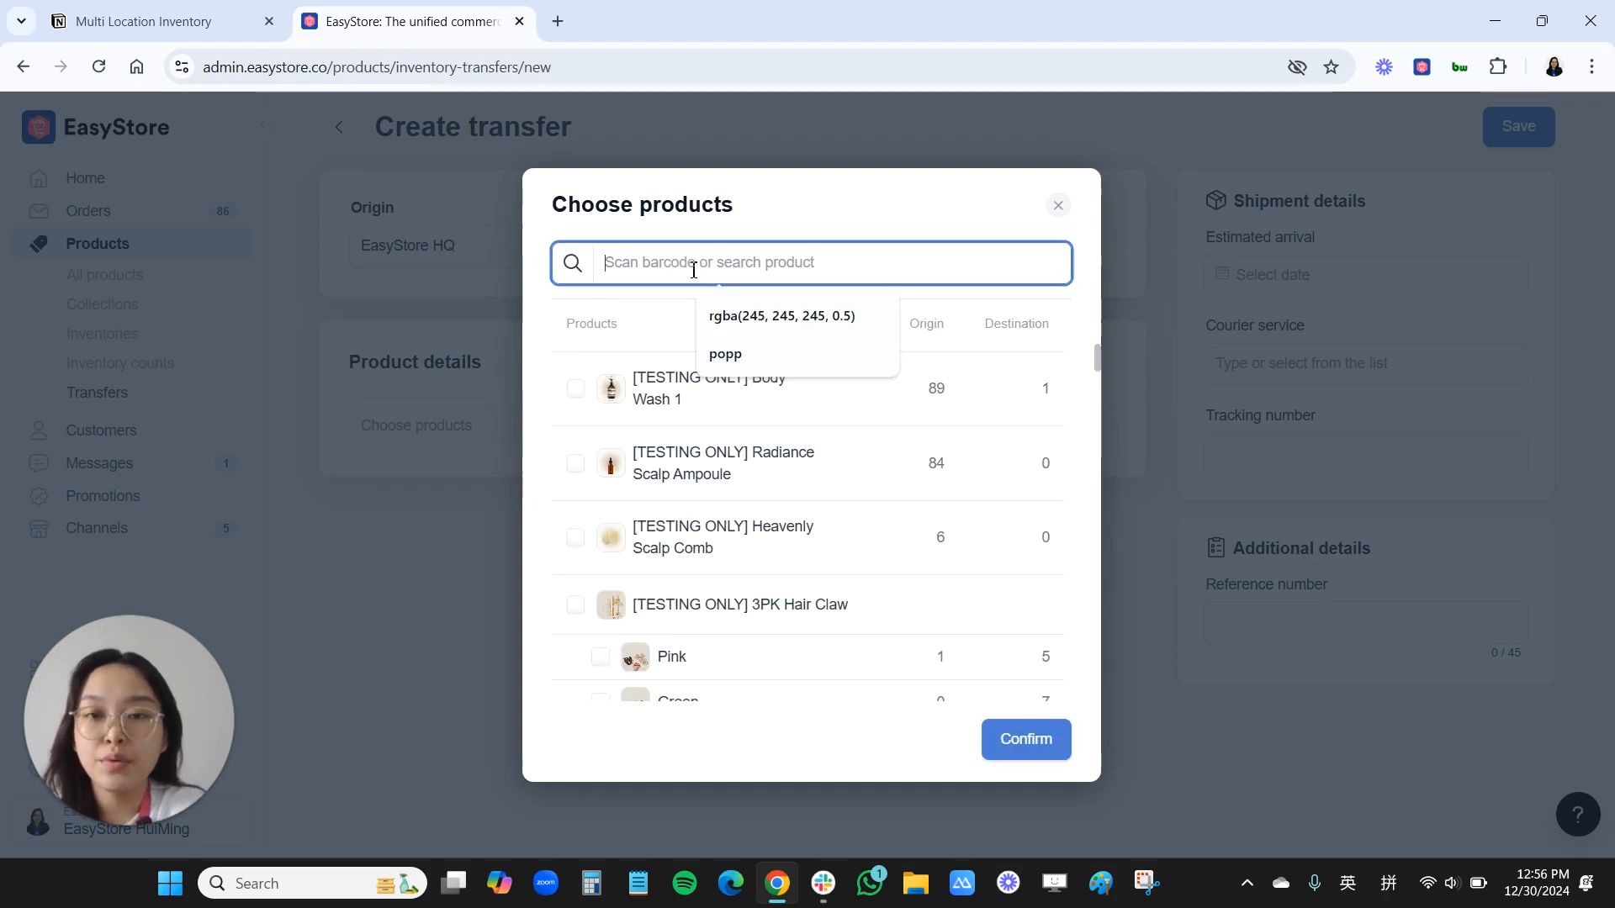
type("body")
left_click(695, 392)
left_click(1013, 744)
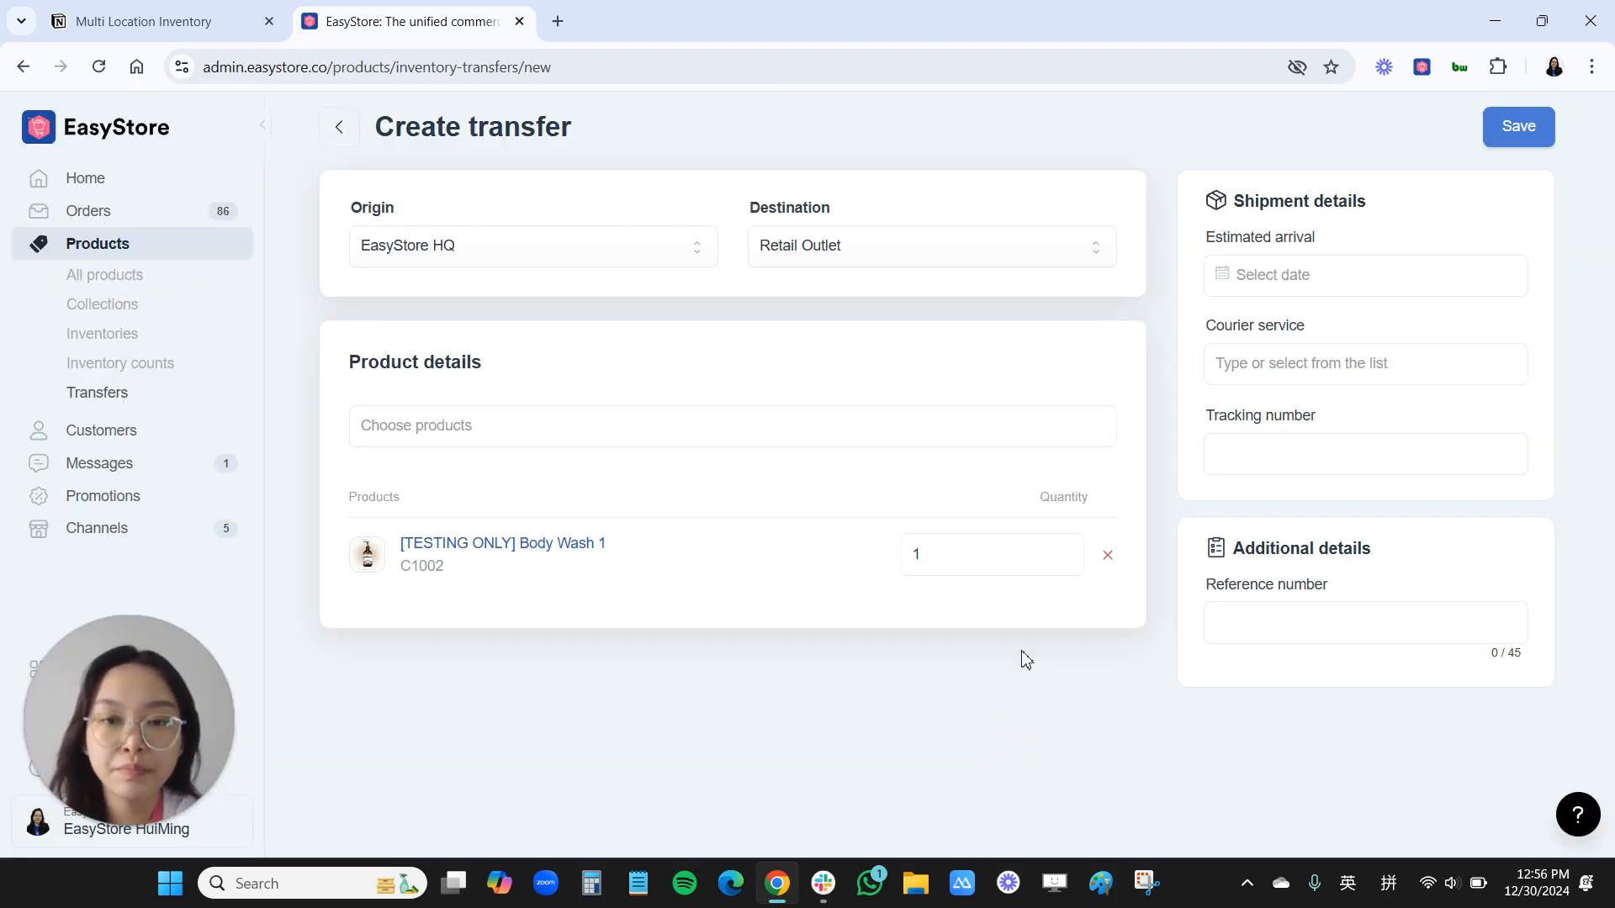
Set the transfer quantity of Body Wash 1 to 5
left_click_drag(1388, 215, 843, 163)
left_click(928, 555)
double_click(932, 559)
type("5")
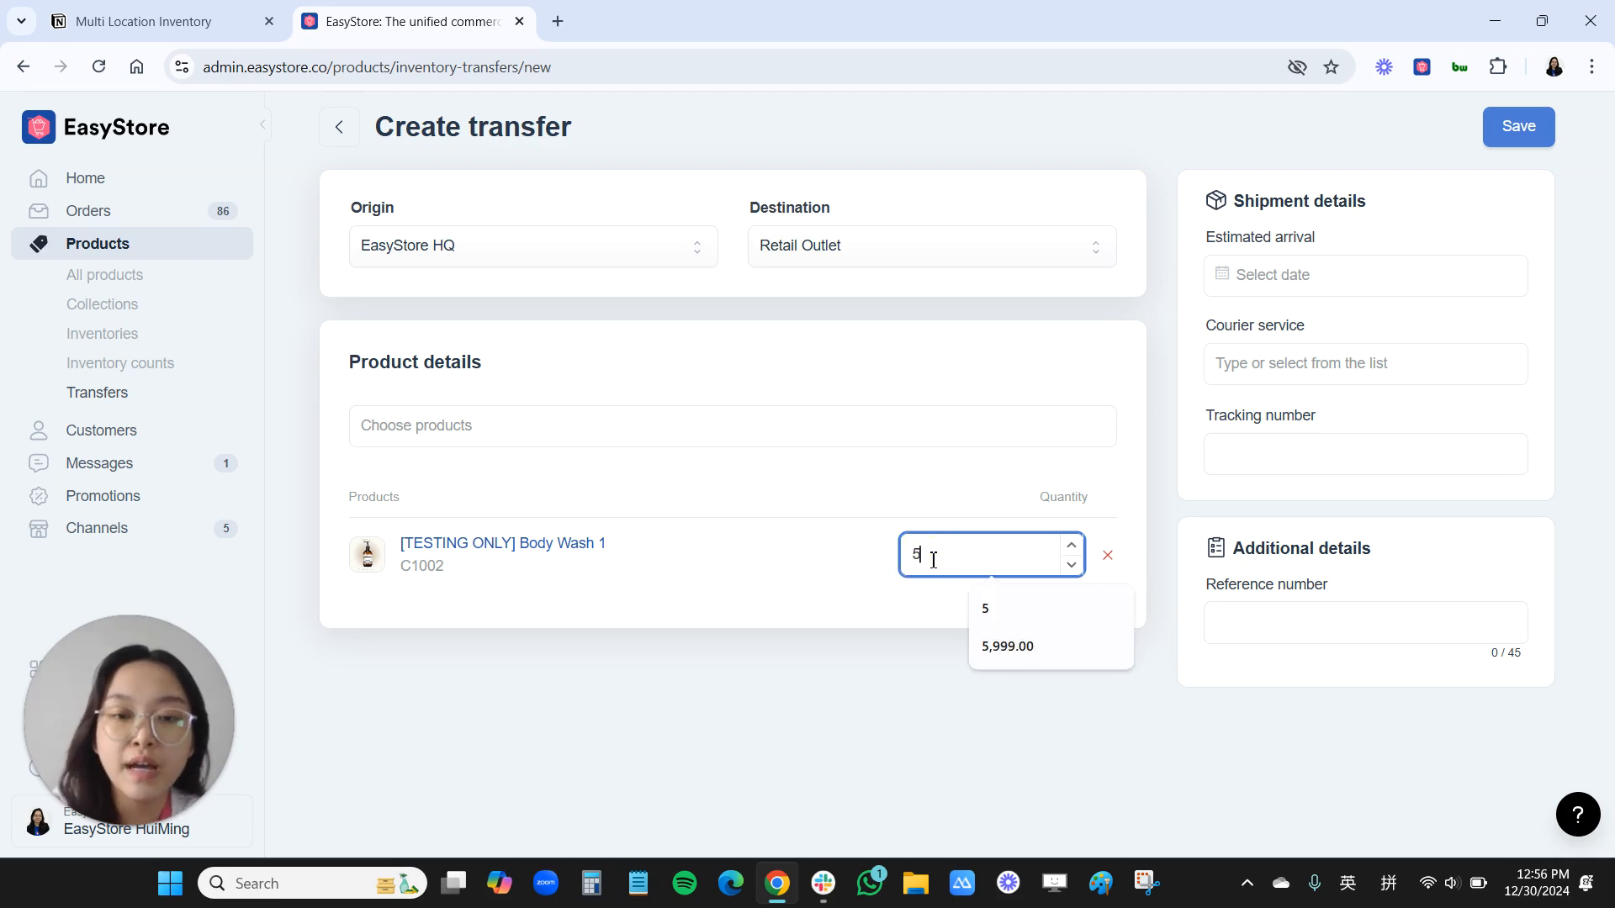
left_click(879, 704)
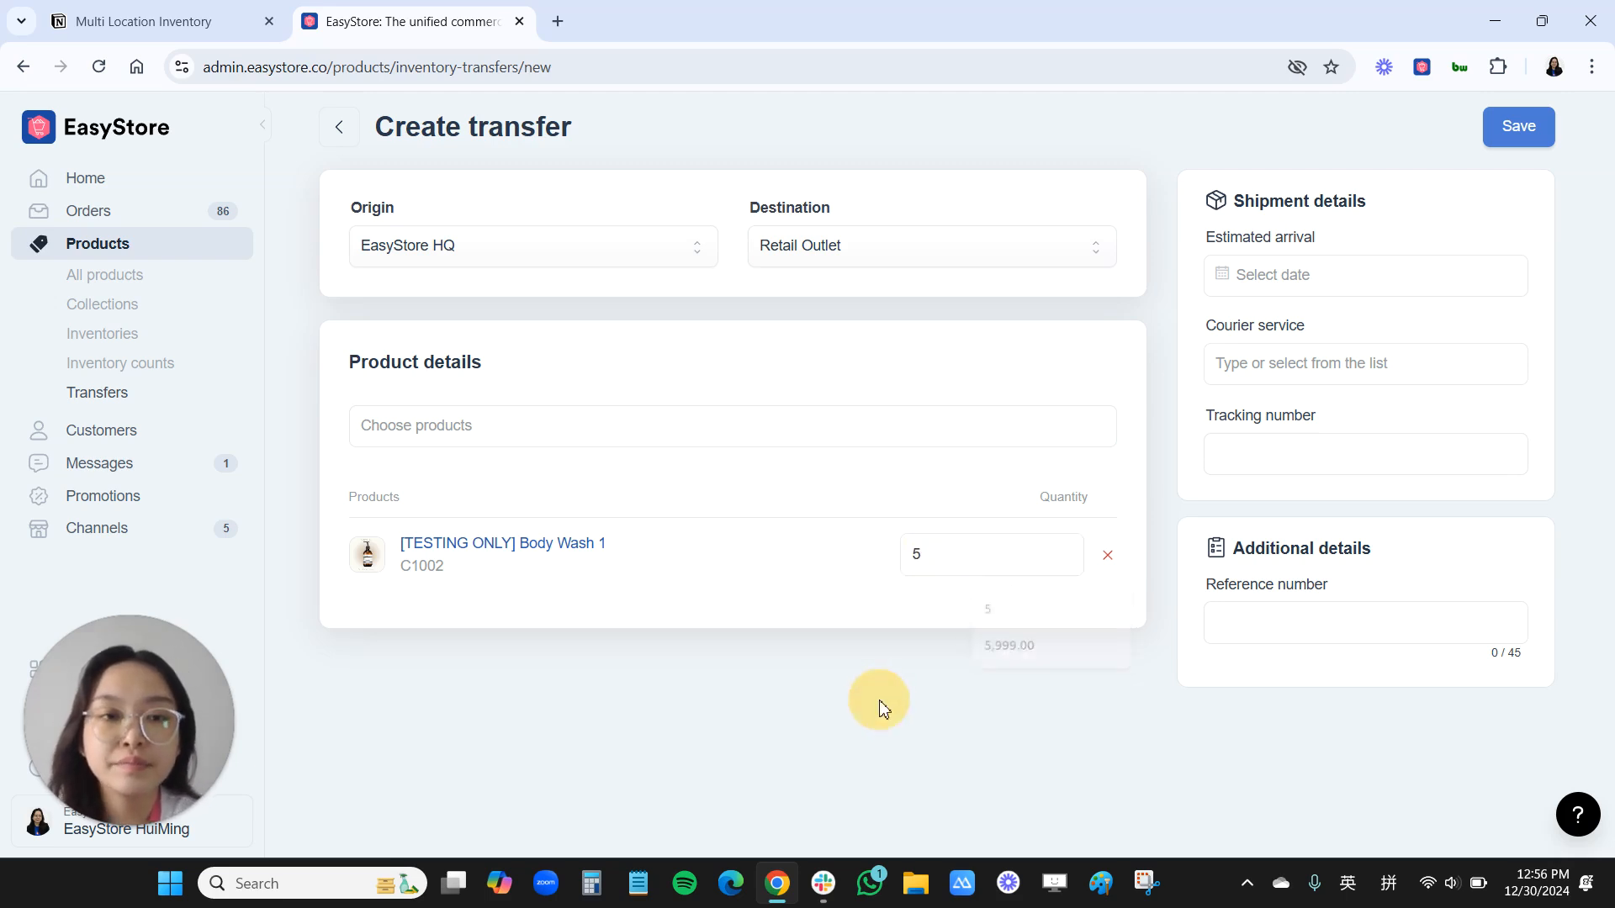
Fill in the shipment details with estimated arrival 03-01-2025, courier Pos Laju and tracking number 123456, and save the transfer
left_click(1269, 272)
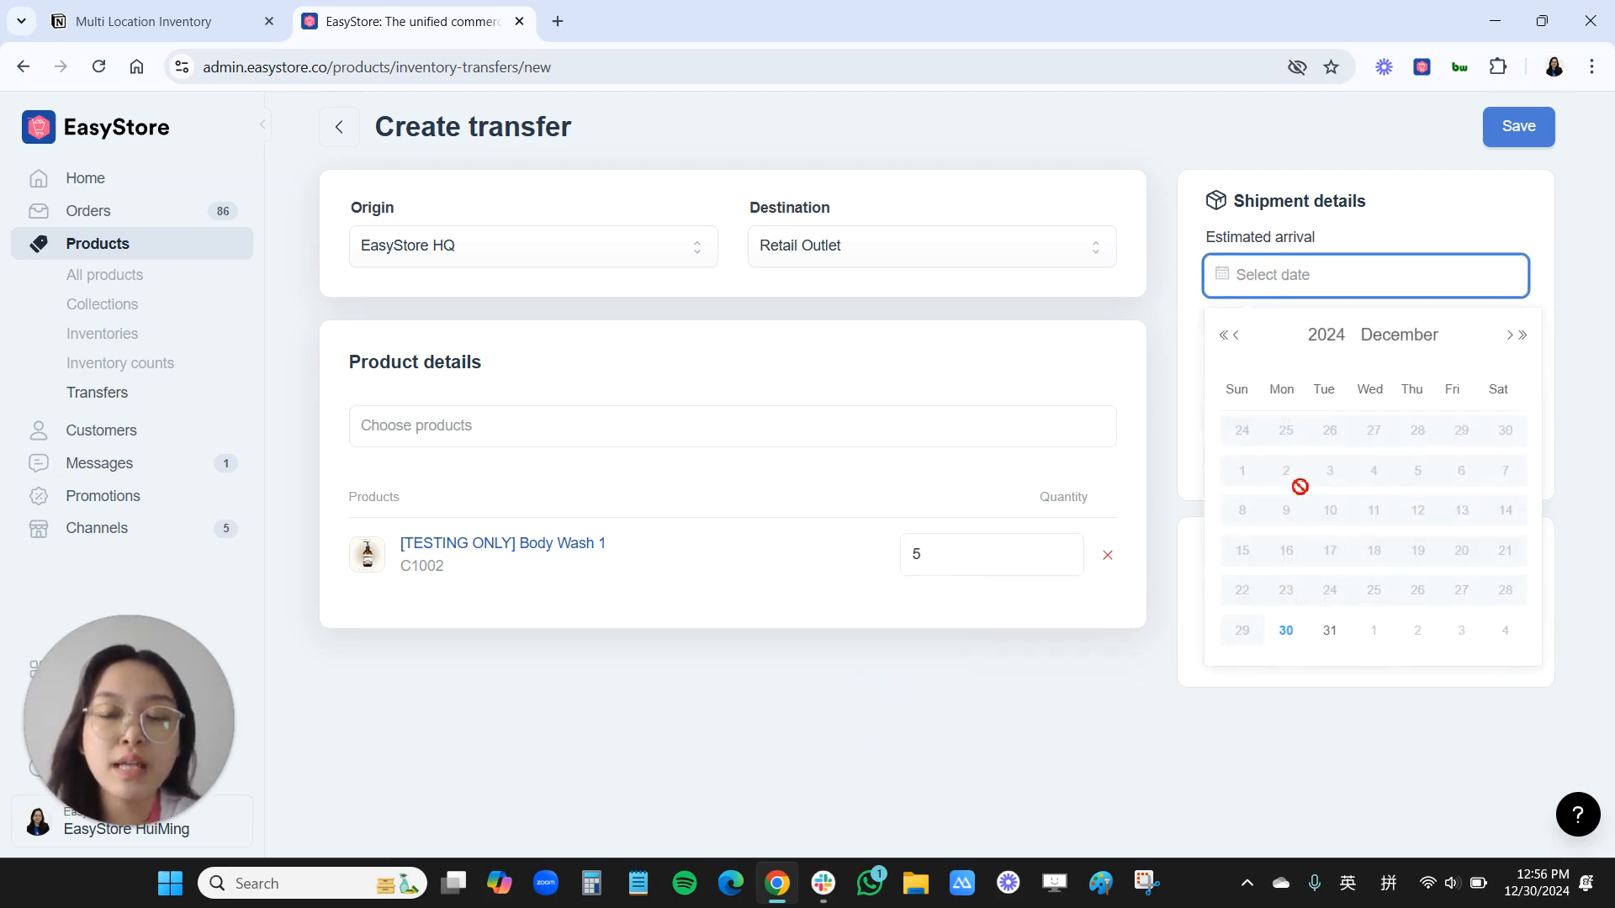
left_click(1512, 341)
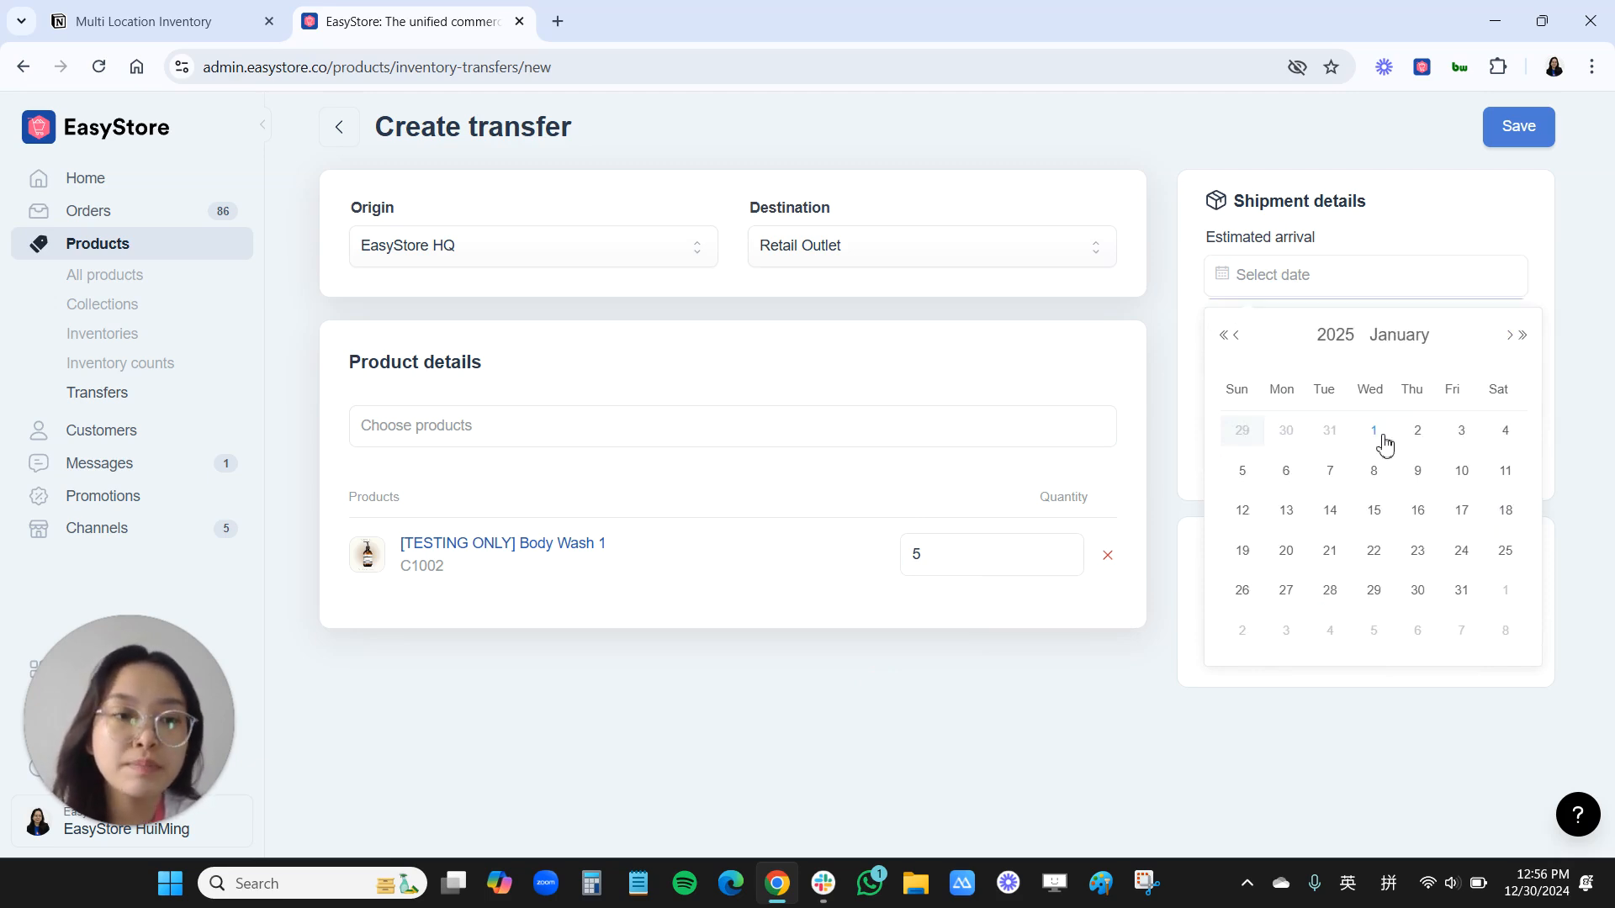
left_click(1461, 442)
left_click(1287, 364)
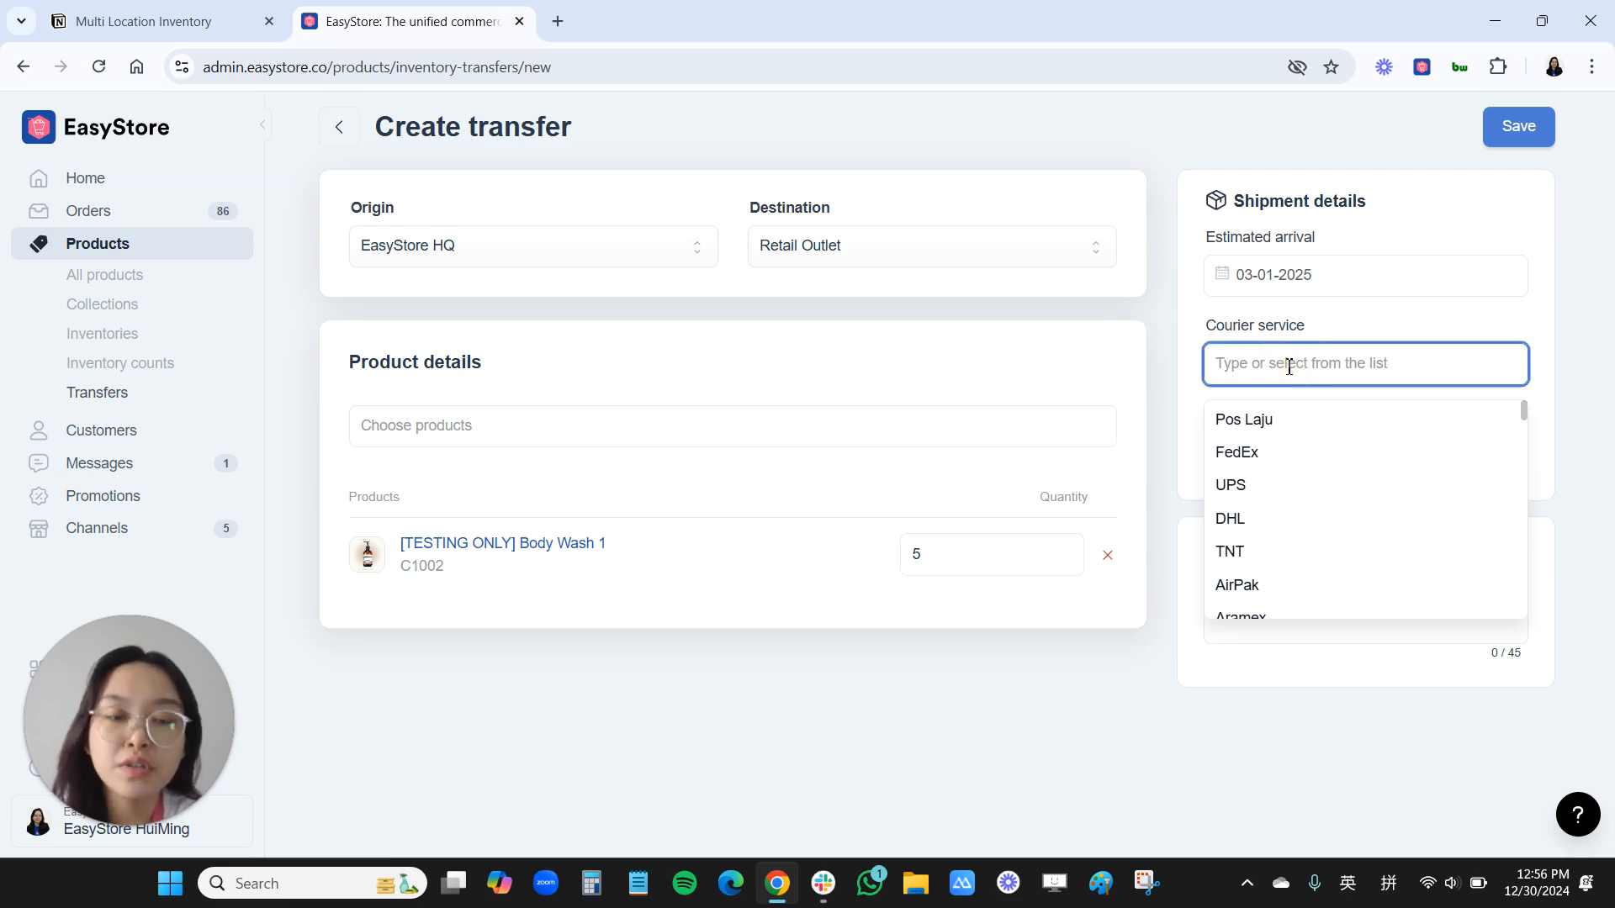
left_click(1282, 425)
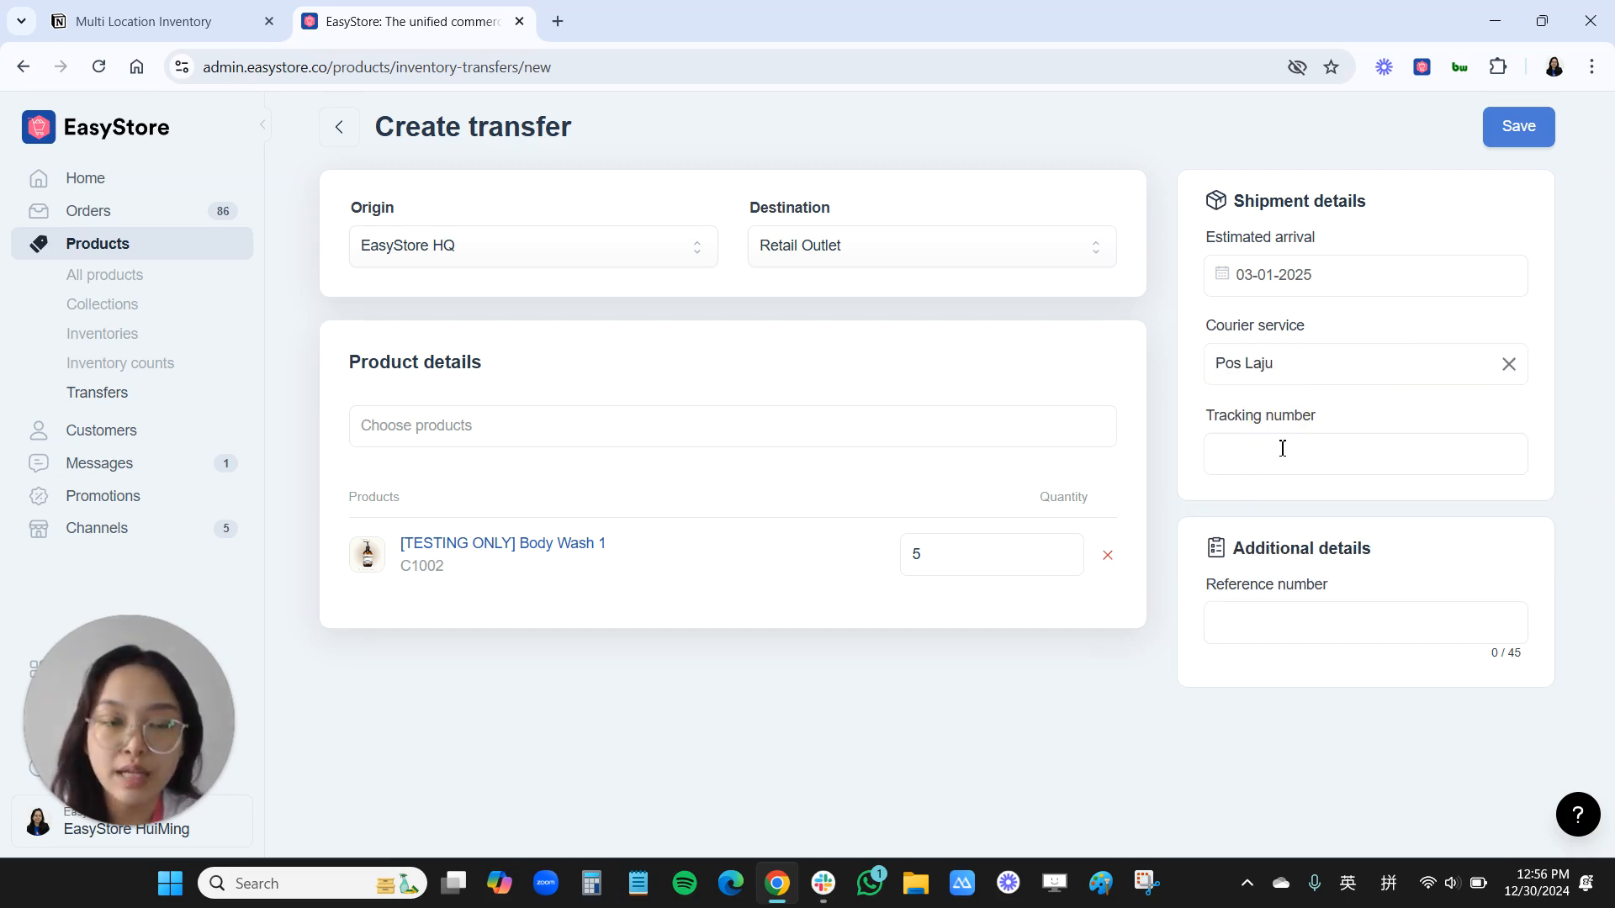
left_click(1282, 455)
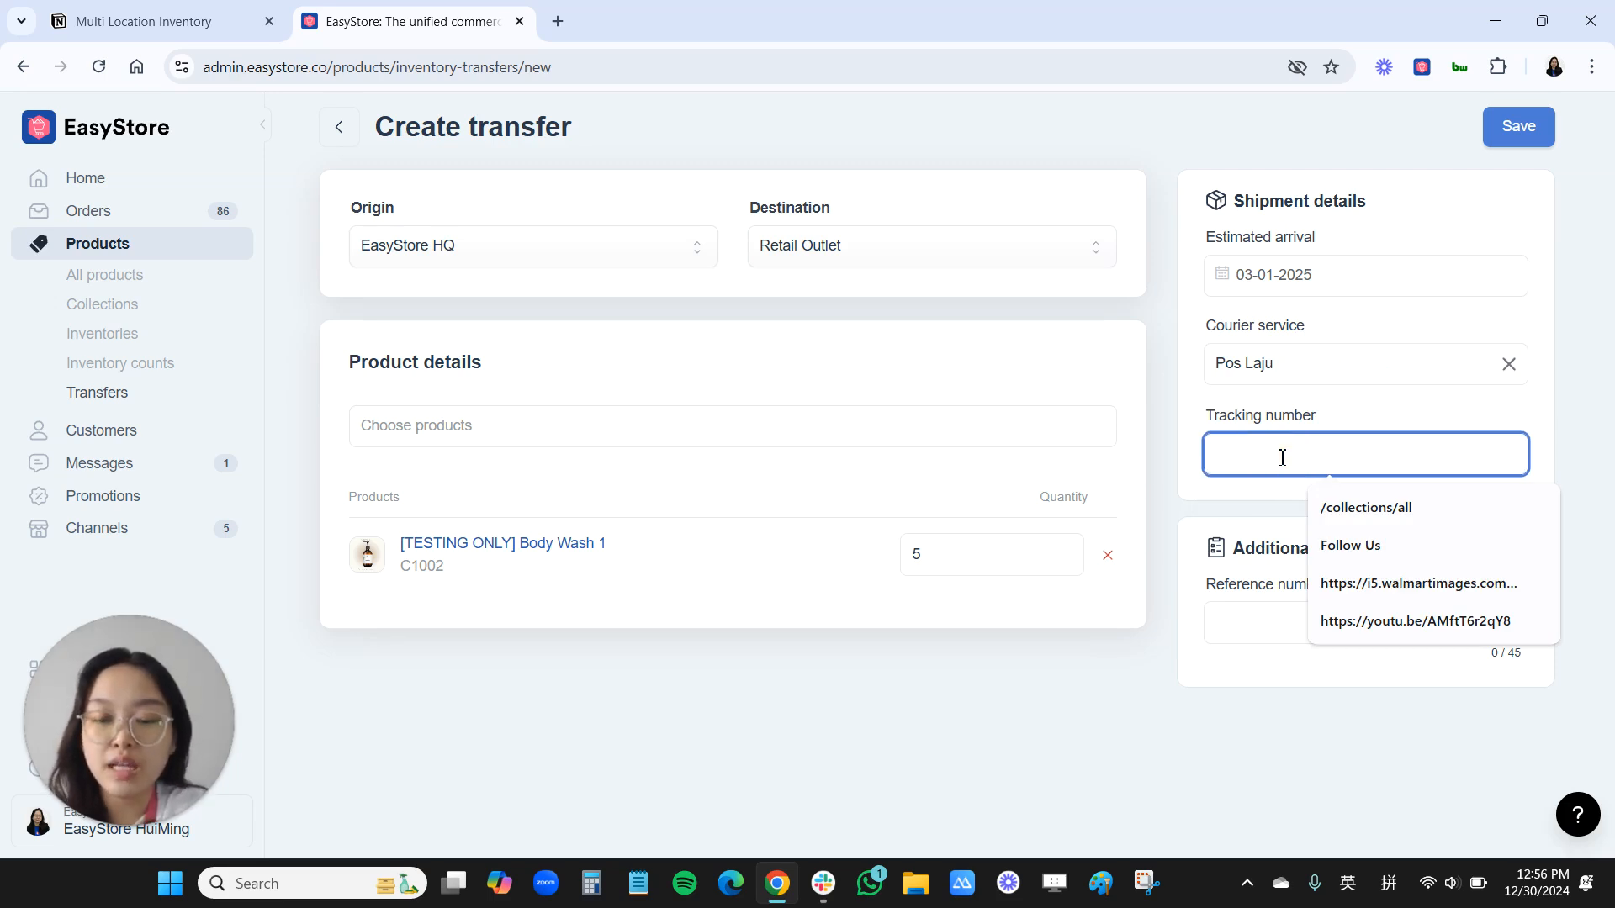
type("123456")
left_click(1242, 631)
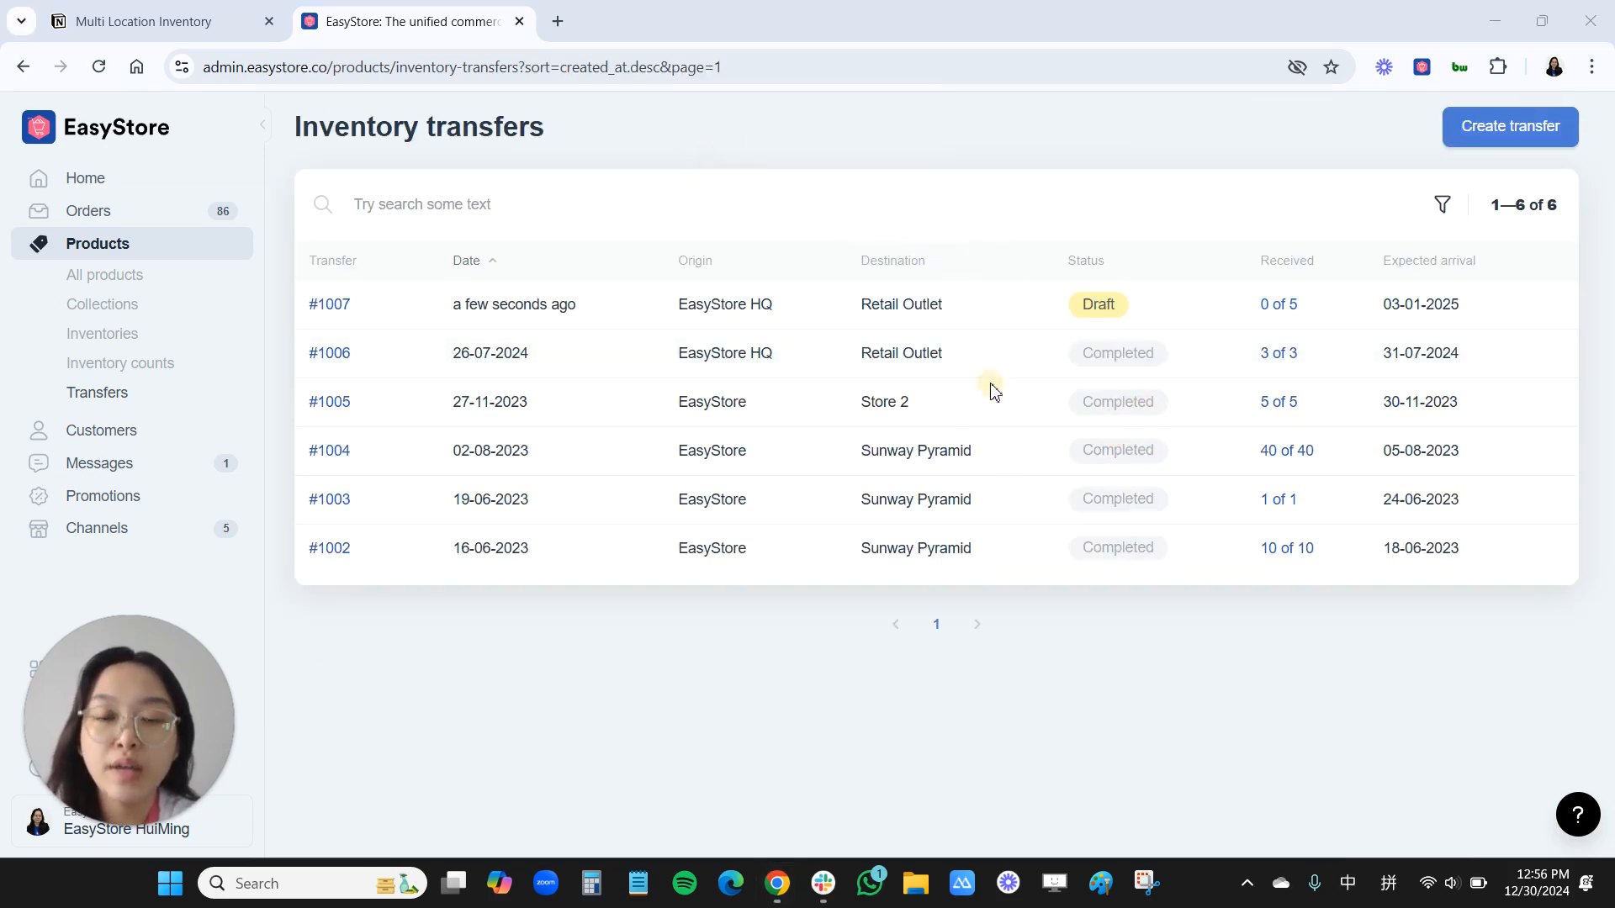
Open the newly saved draft transfer #1007 and start the transfer, confirming it
left_click(331, 306)
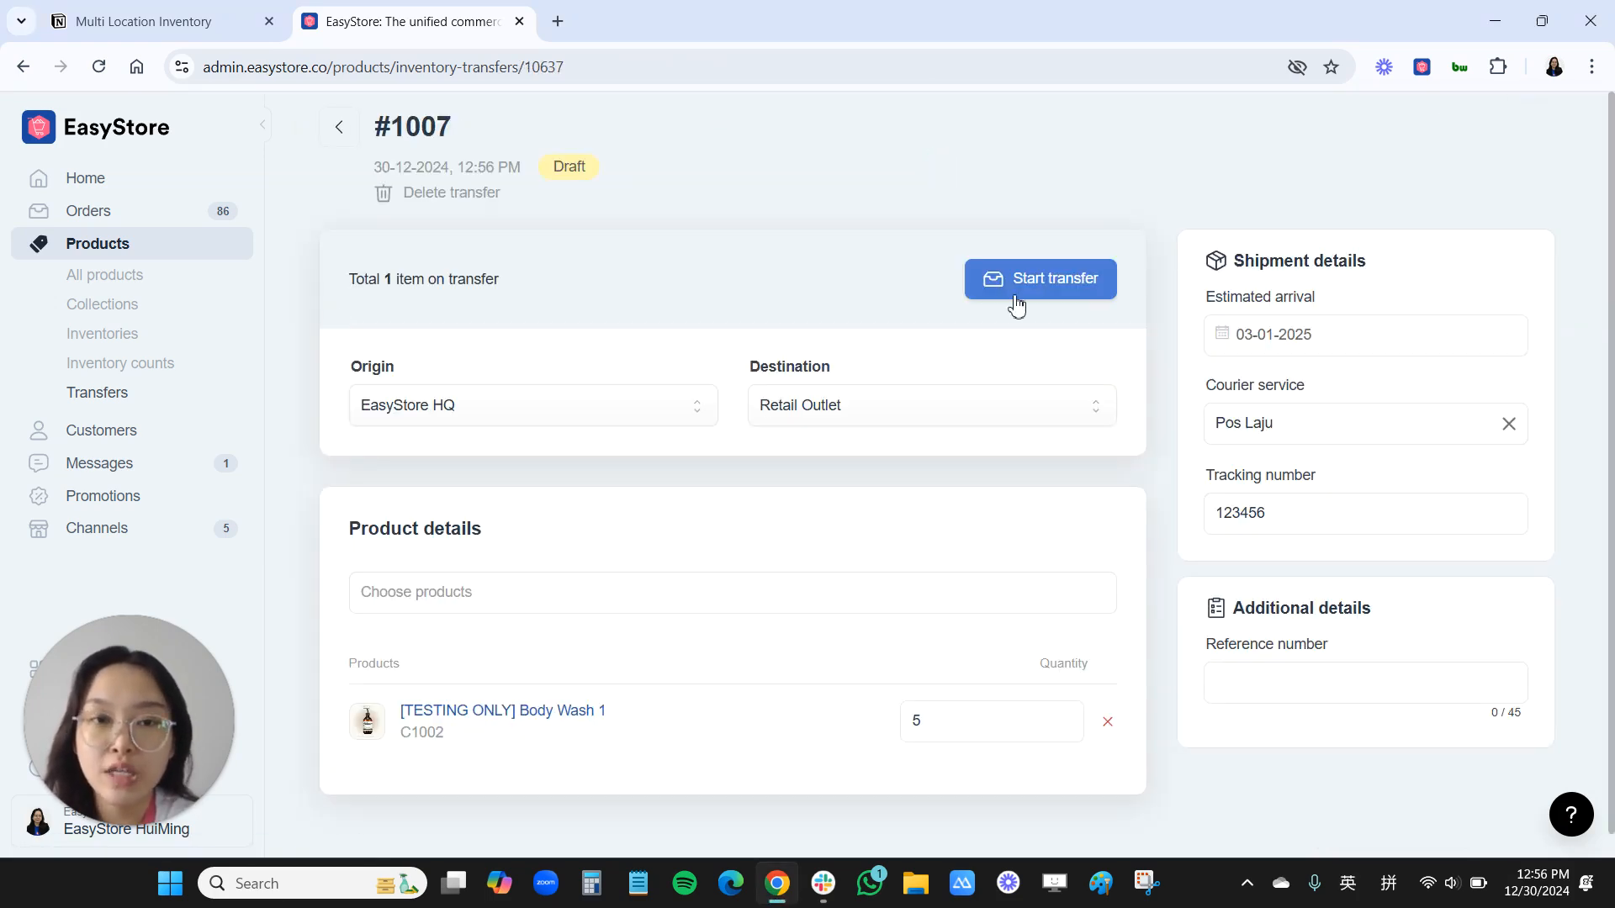
left_click(1012, 288)
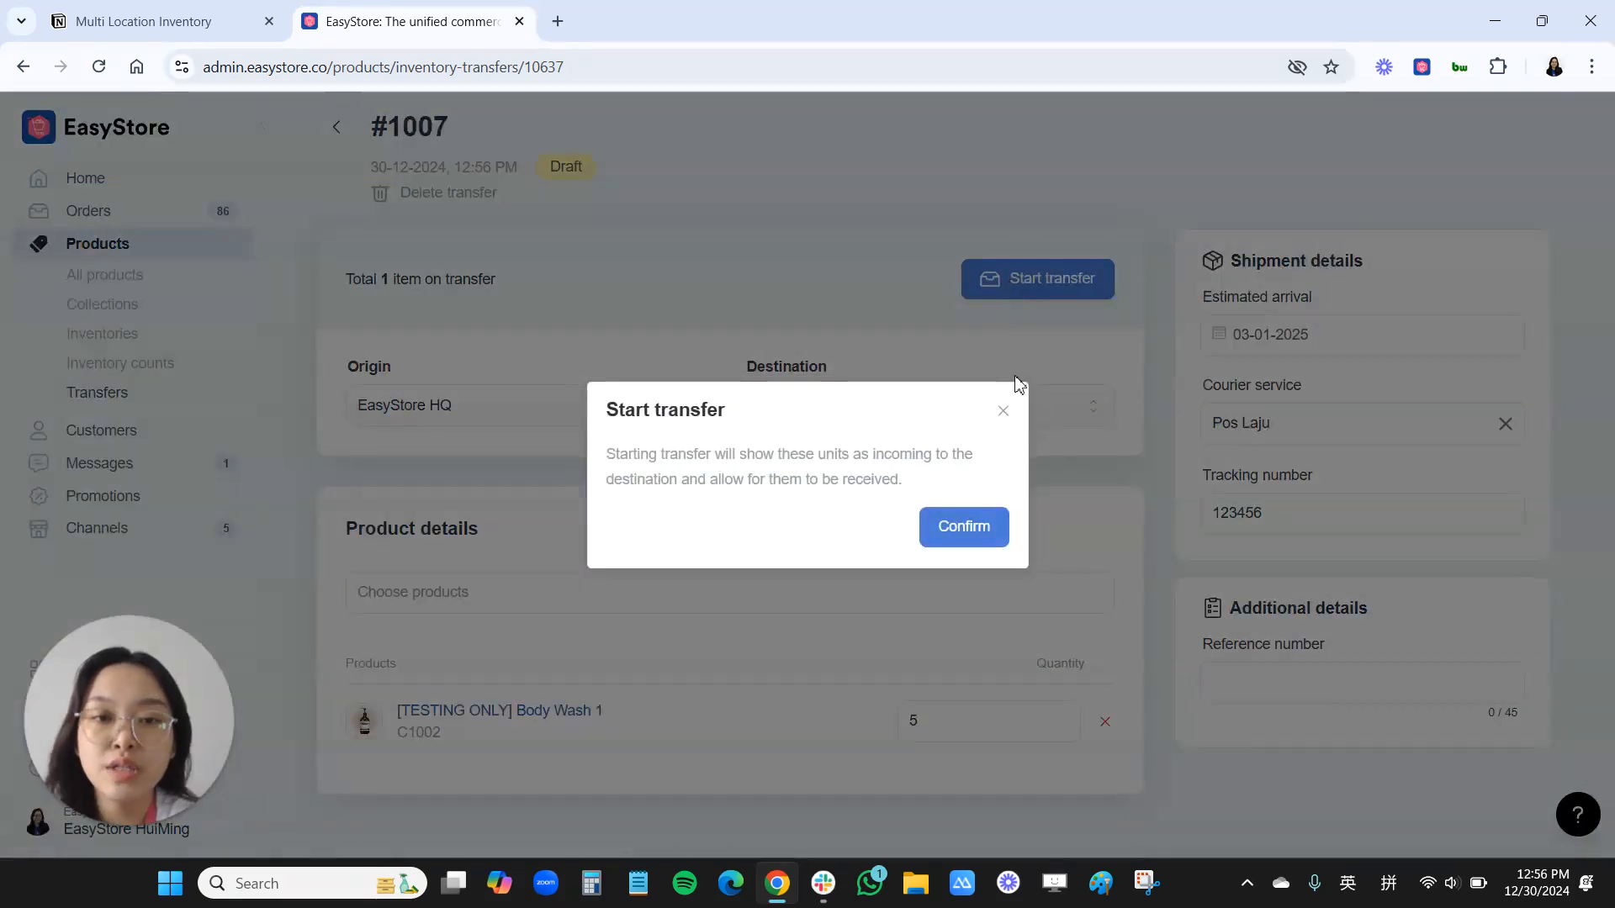
left_click(960, 545)
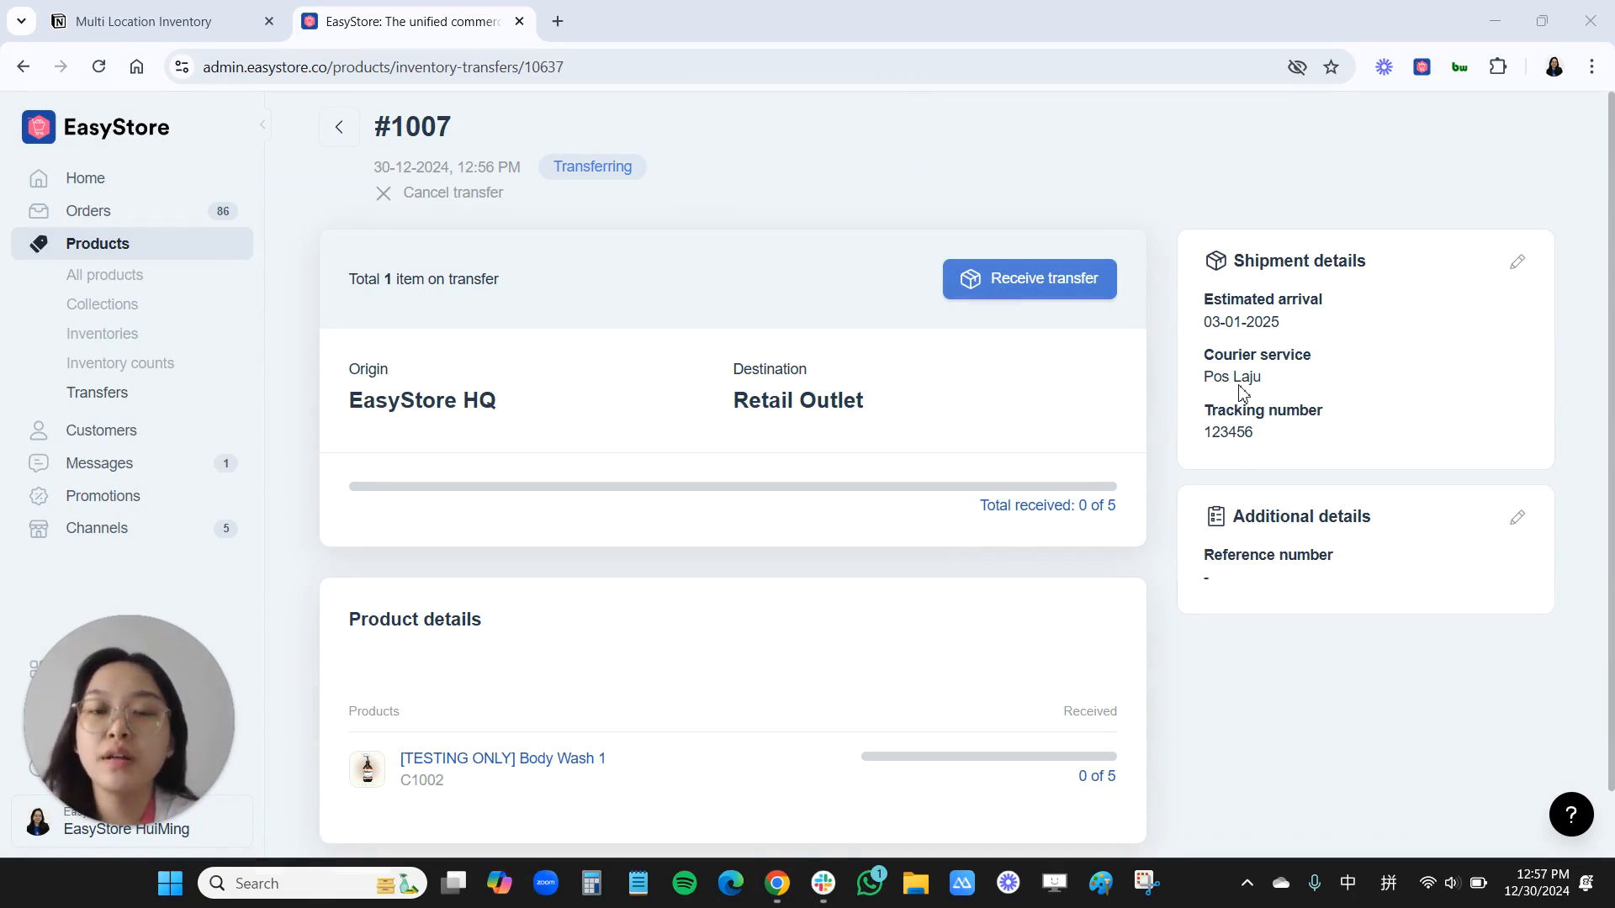
Receive transfer #1007 by accepting 5 units of [TESTING ONLY] Body Wash 1, then save and confirm the receipt
scroll(851, 551, "down", 1)
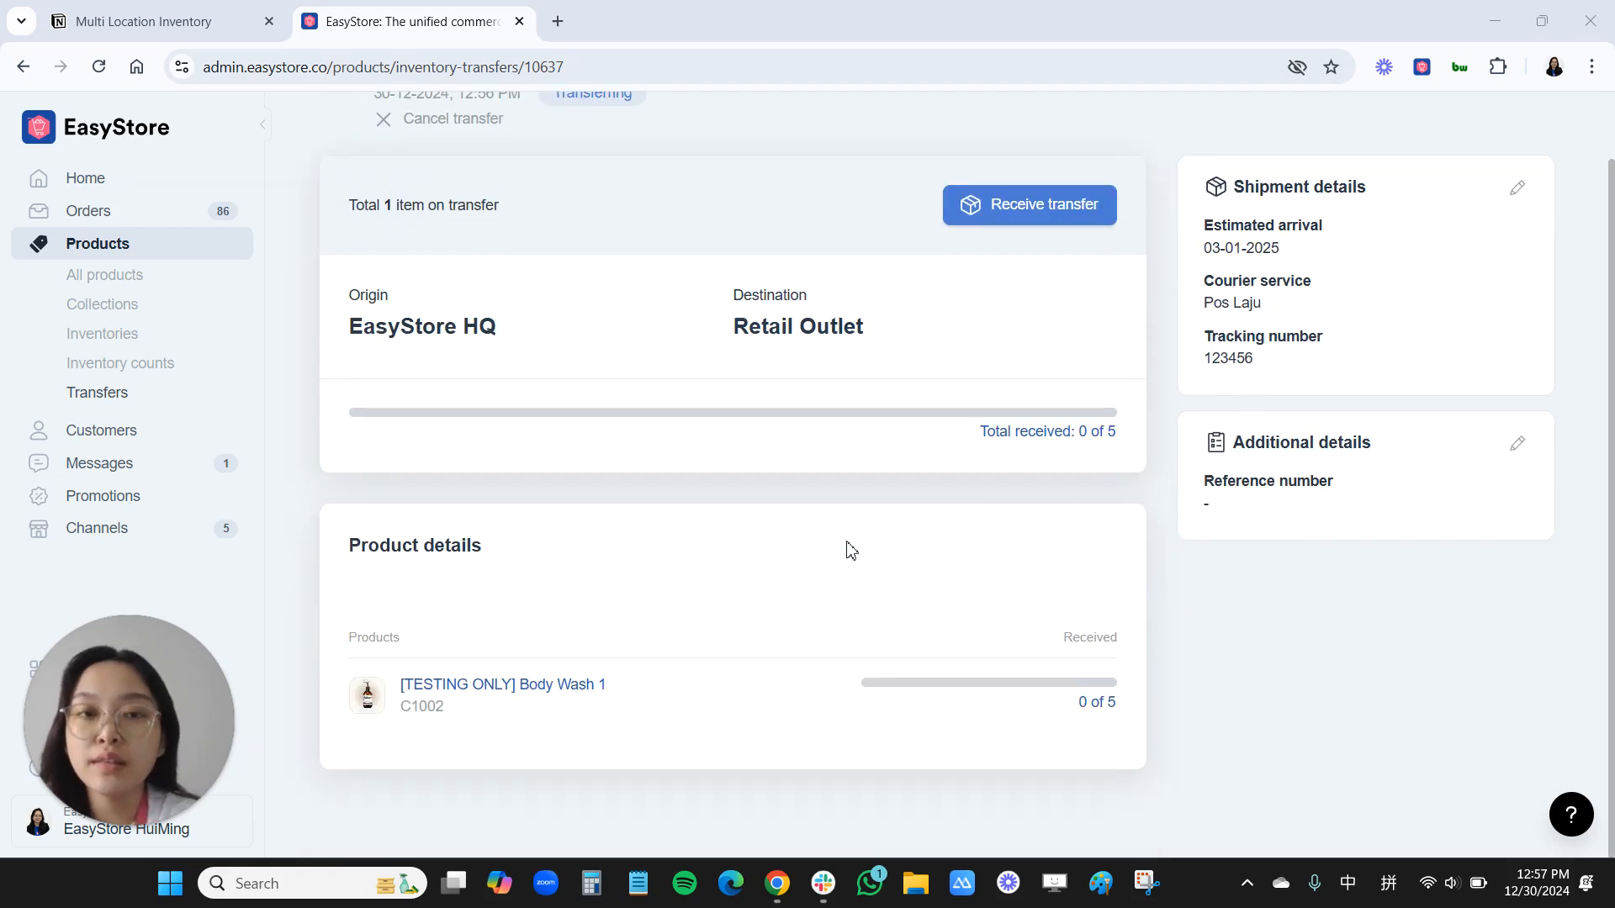
left_click(1028, 211)
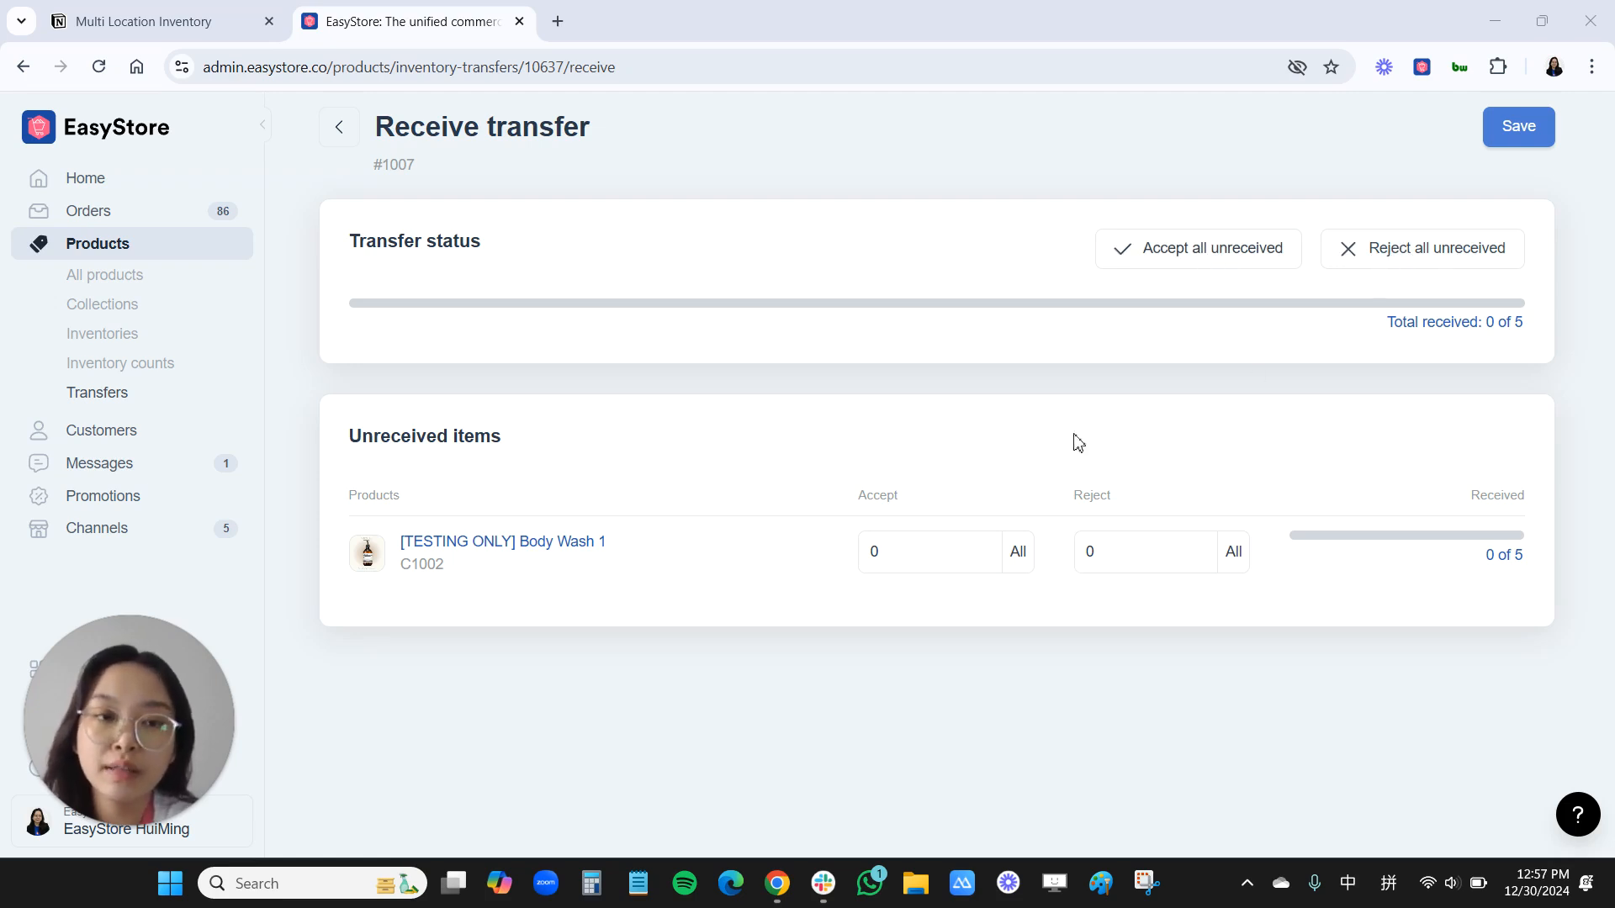
left_click(910, 564)
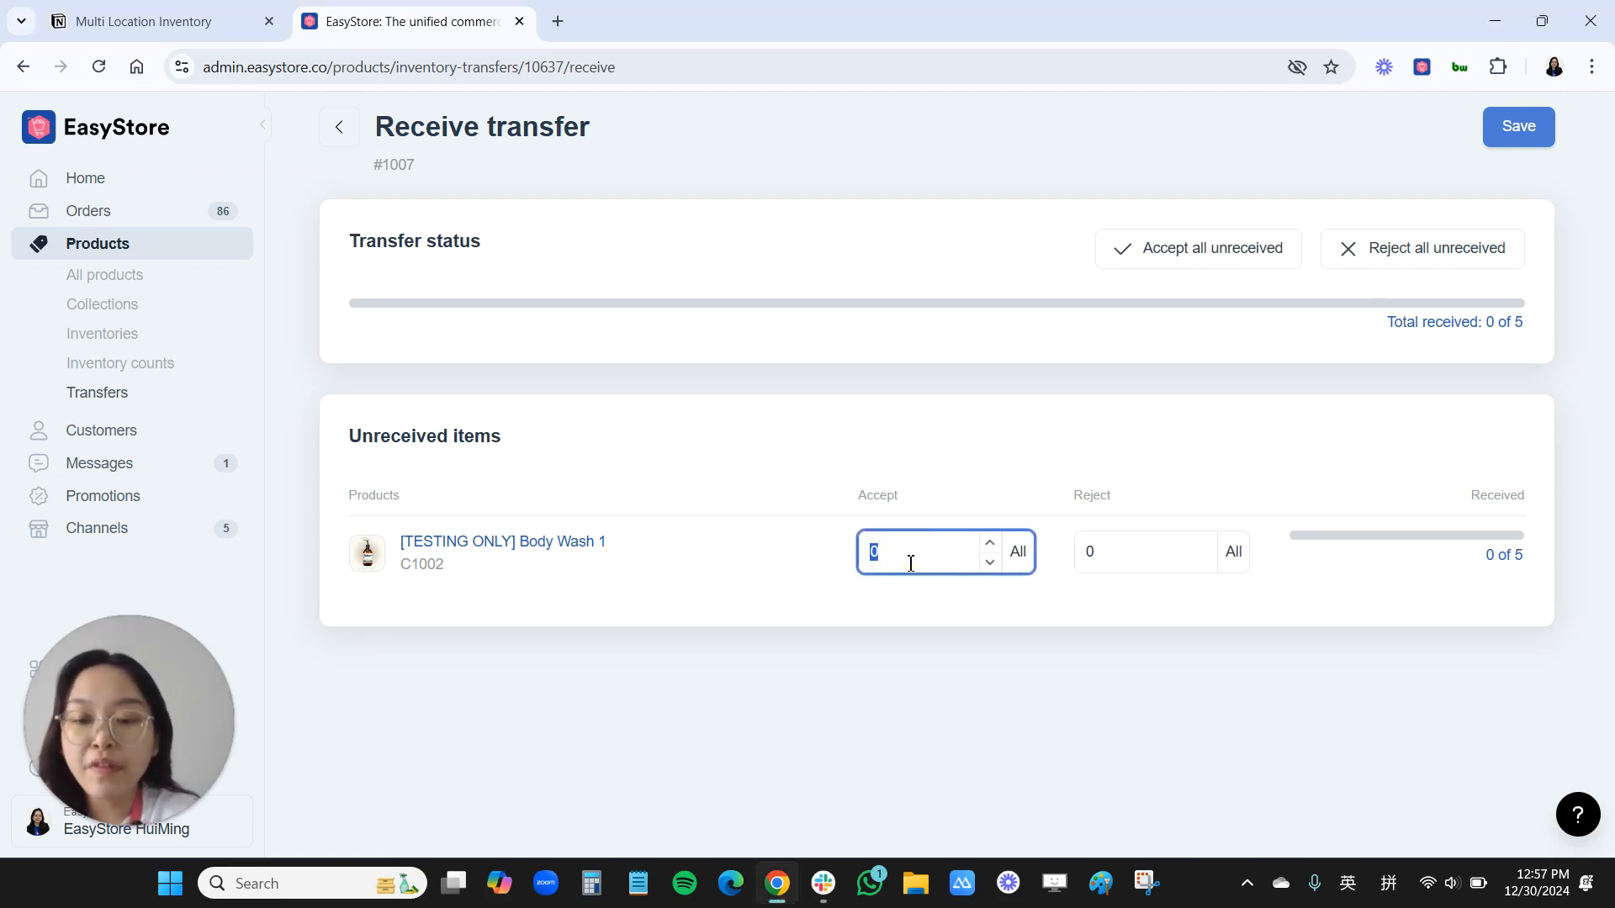
type("5")
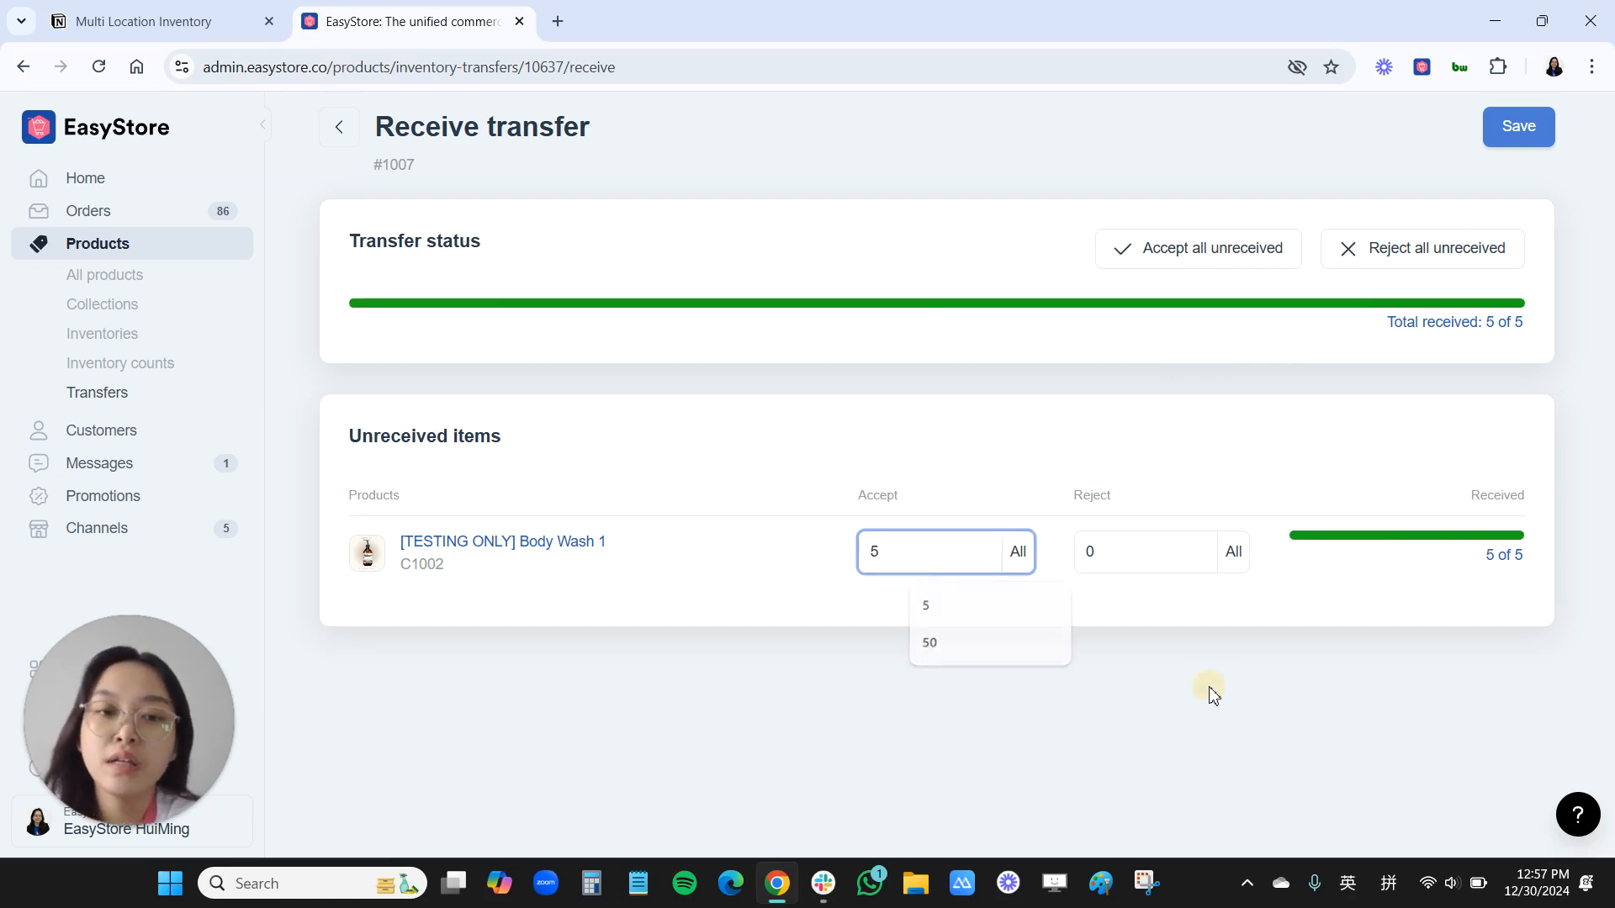
left_click(1213, 695)
left_click(1514, 136)
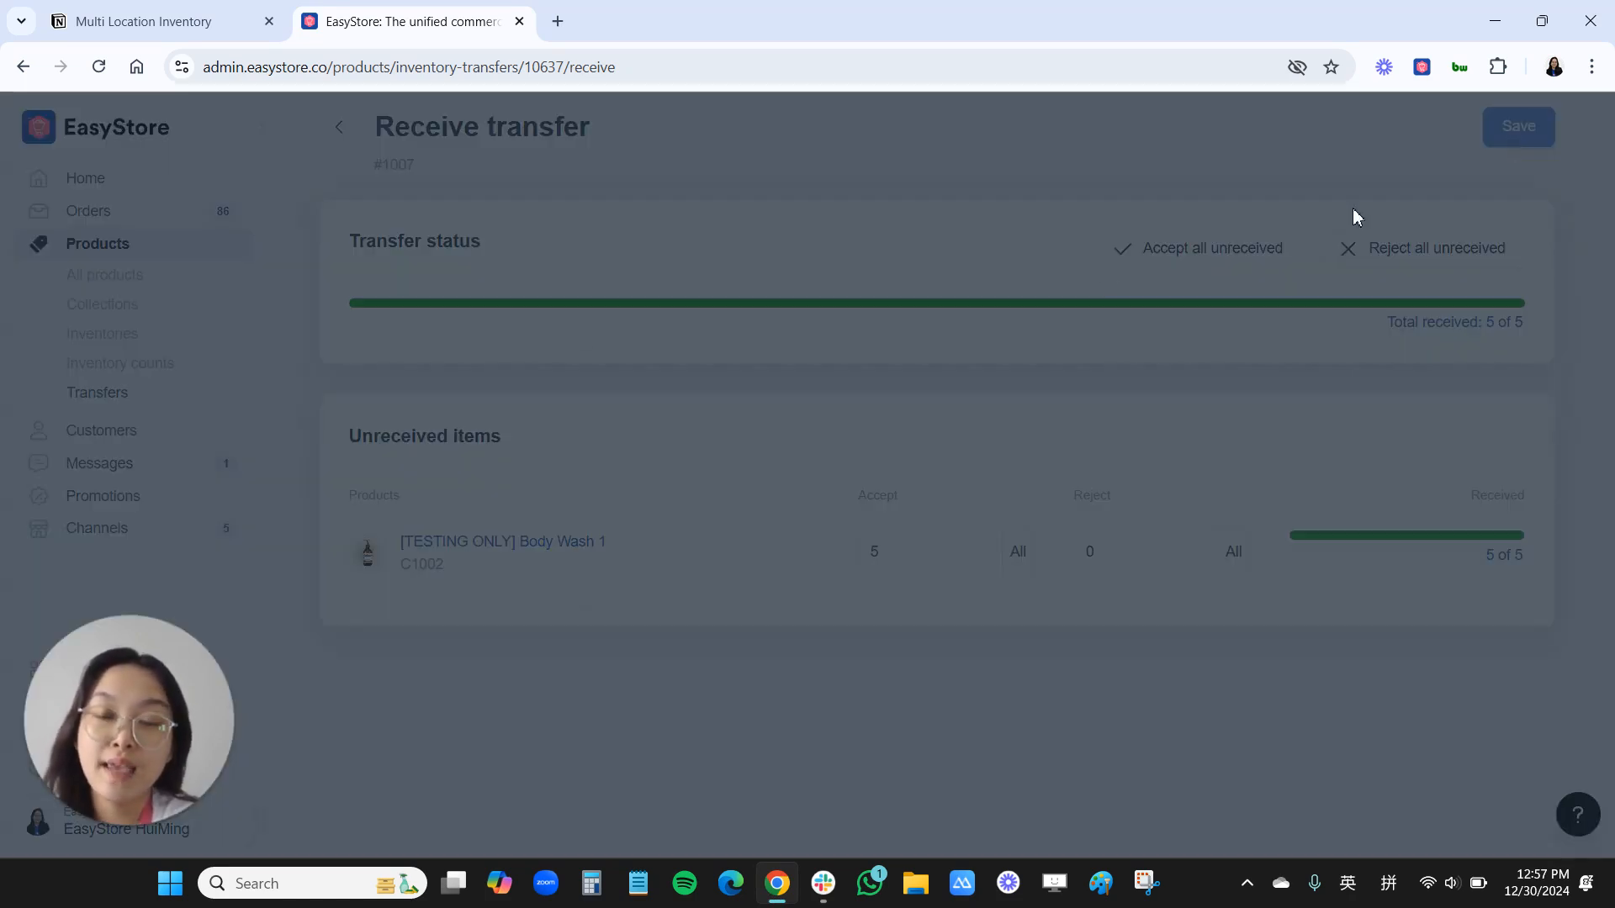
left_click(891, 551)
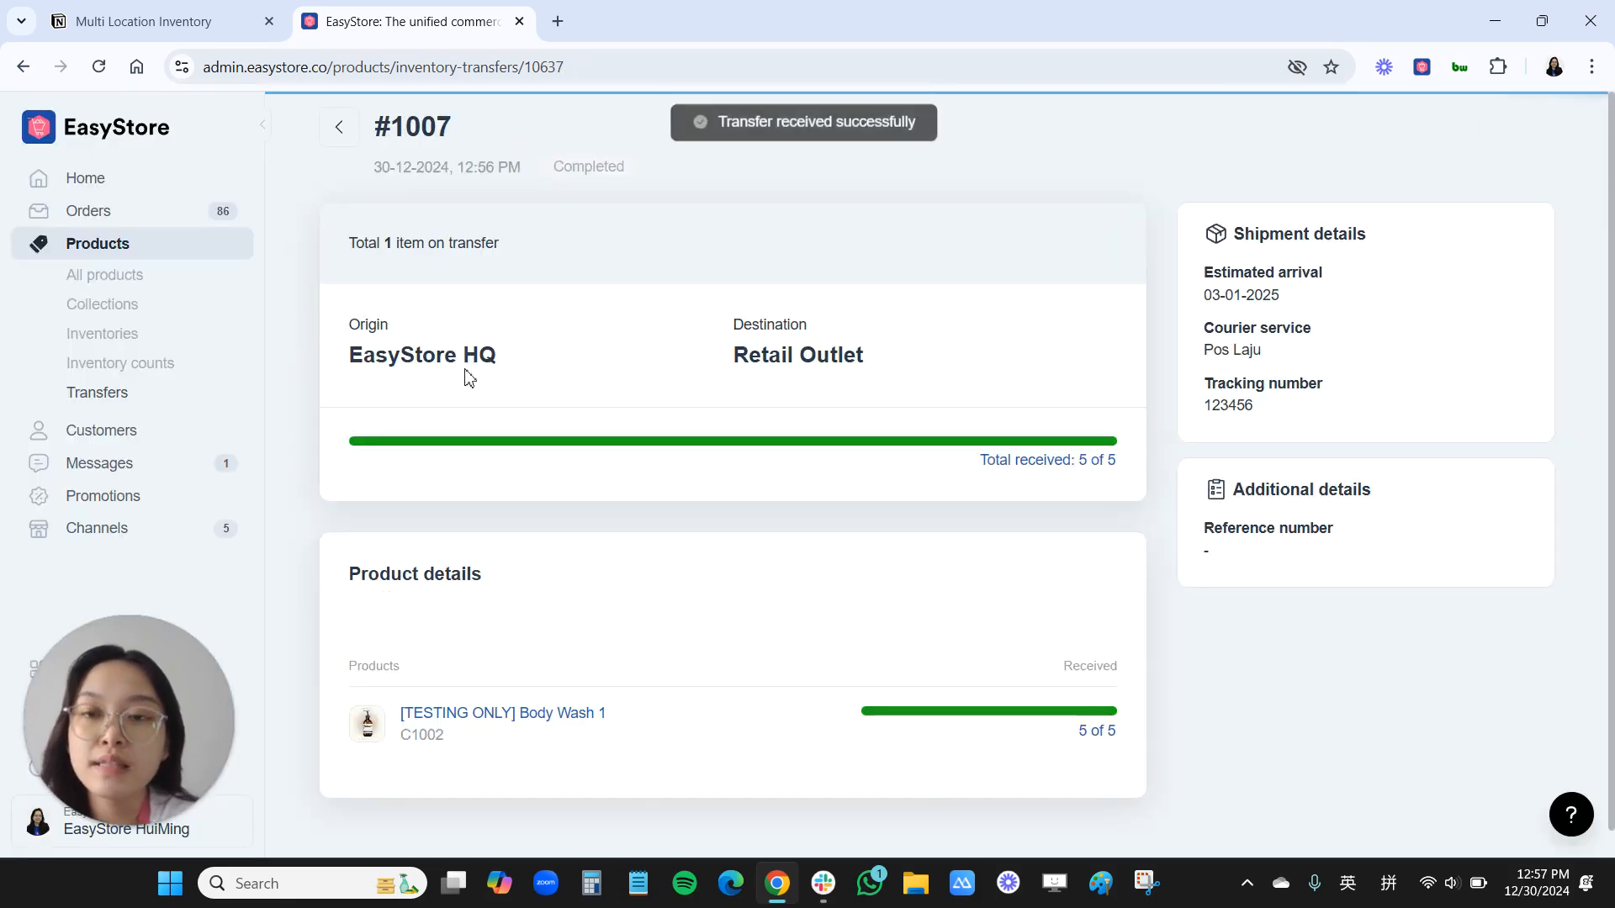
Open the Body Wash 1 product from the transfer and examine its stock quantities at EasyStore HQ and Retail Outlet
left_click(454, 715)
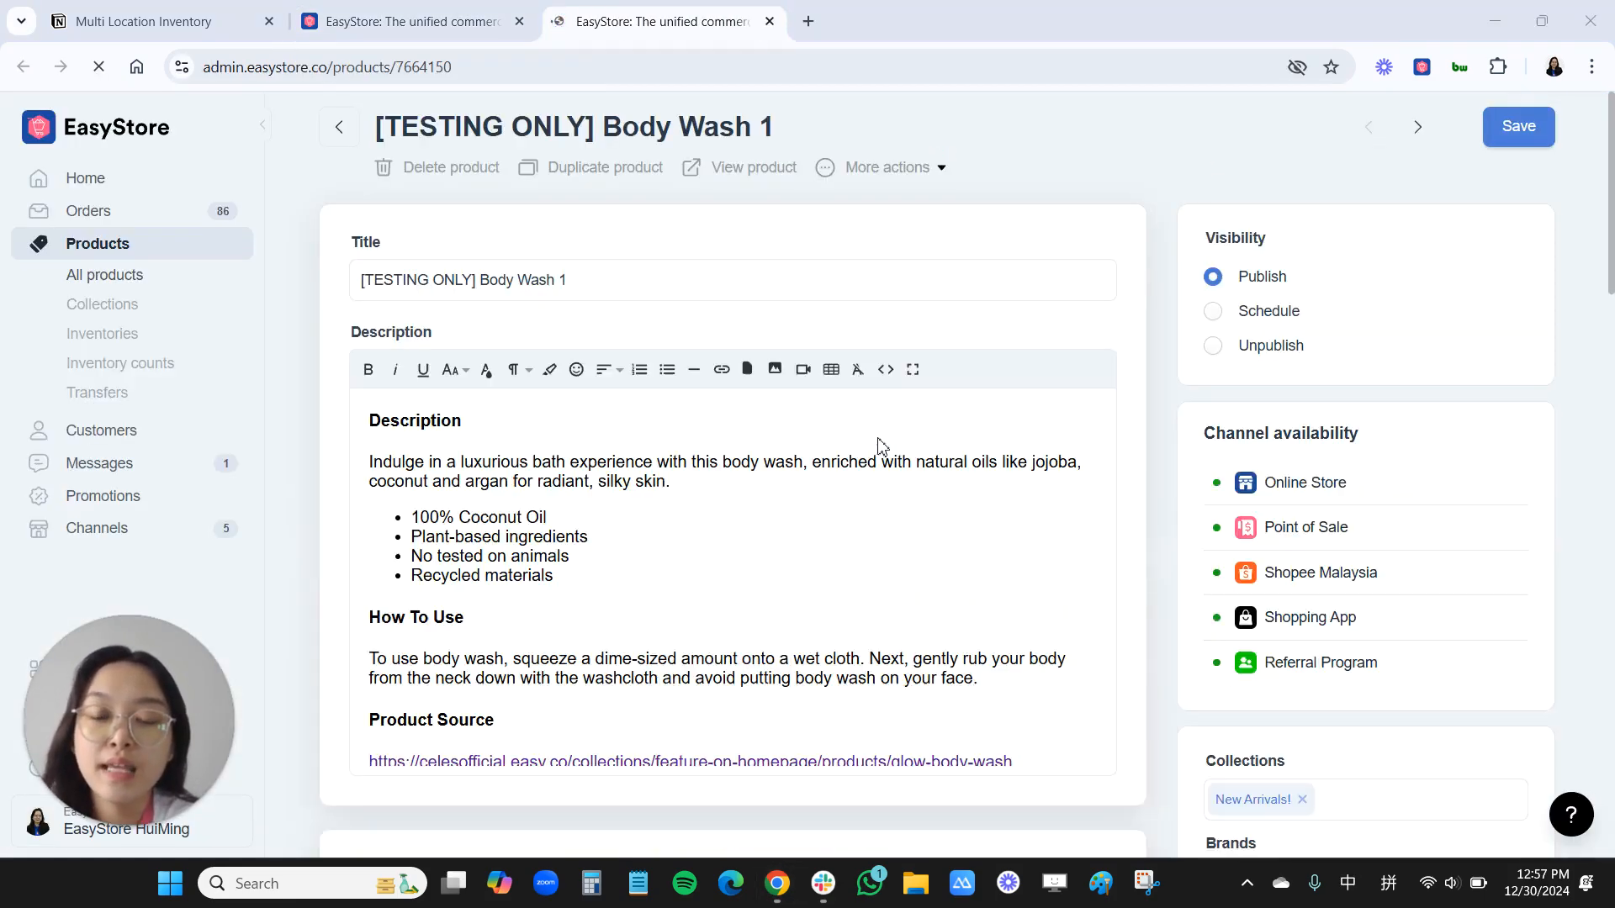
scroll(993, 676, "down", 8)
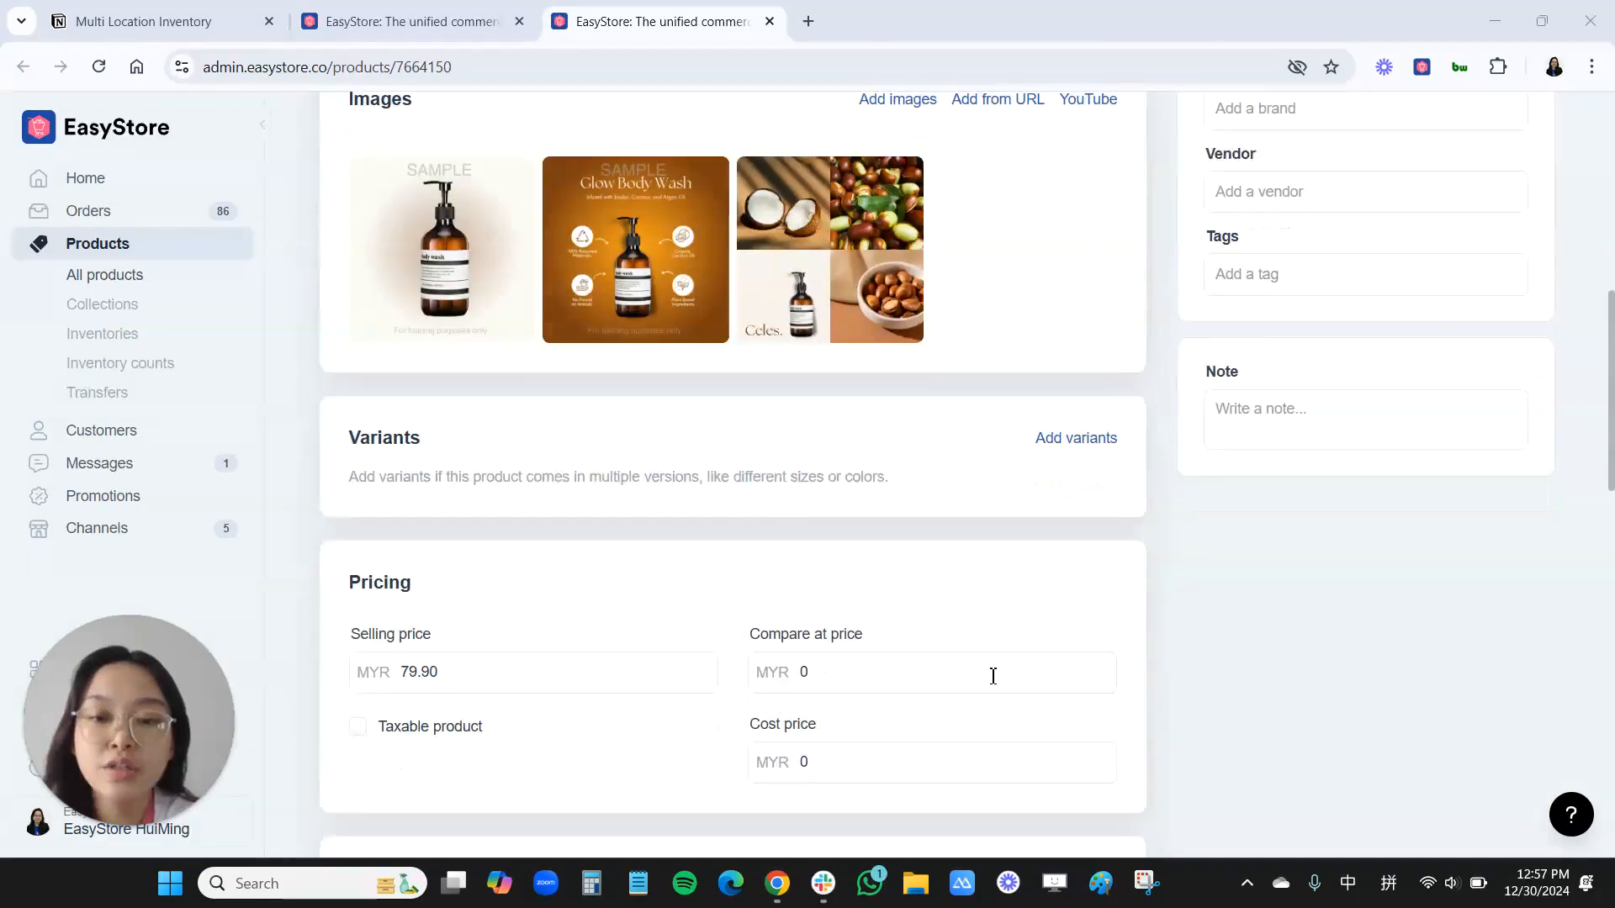
scroll(993, 676, "down", 9)
left_click(909, 608)
left_click(930, 533)
left_click(905, 543)
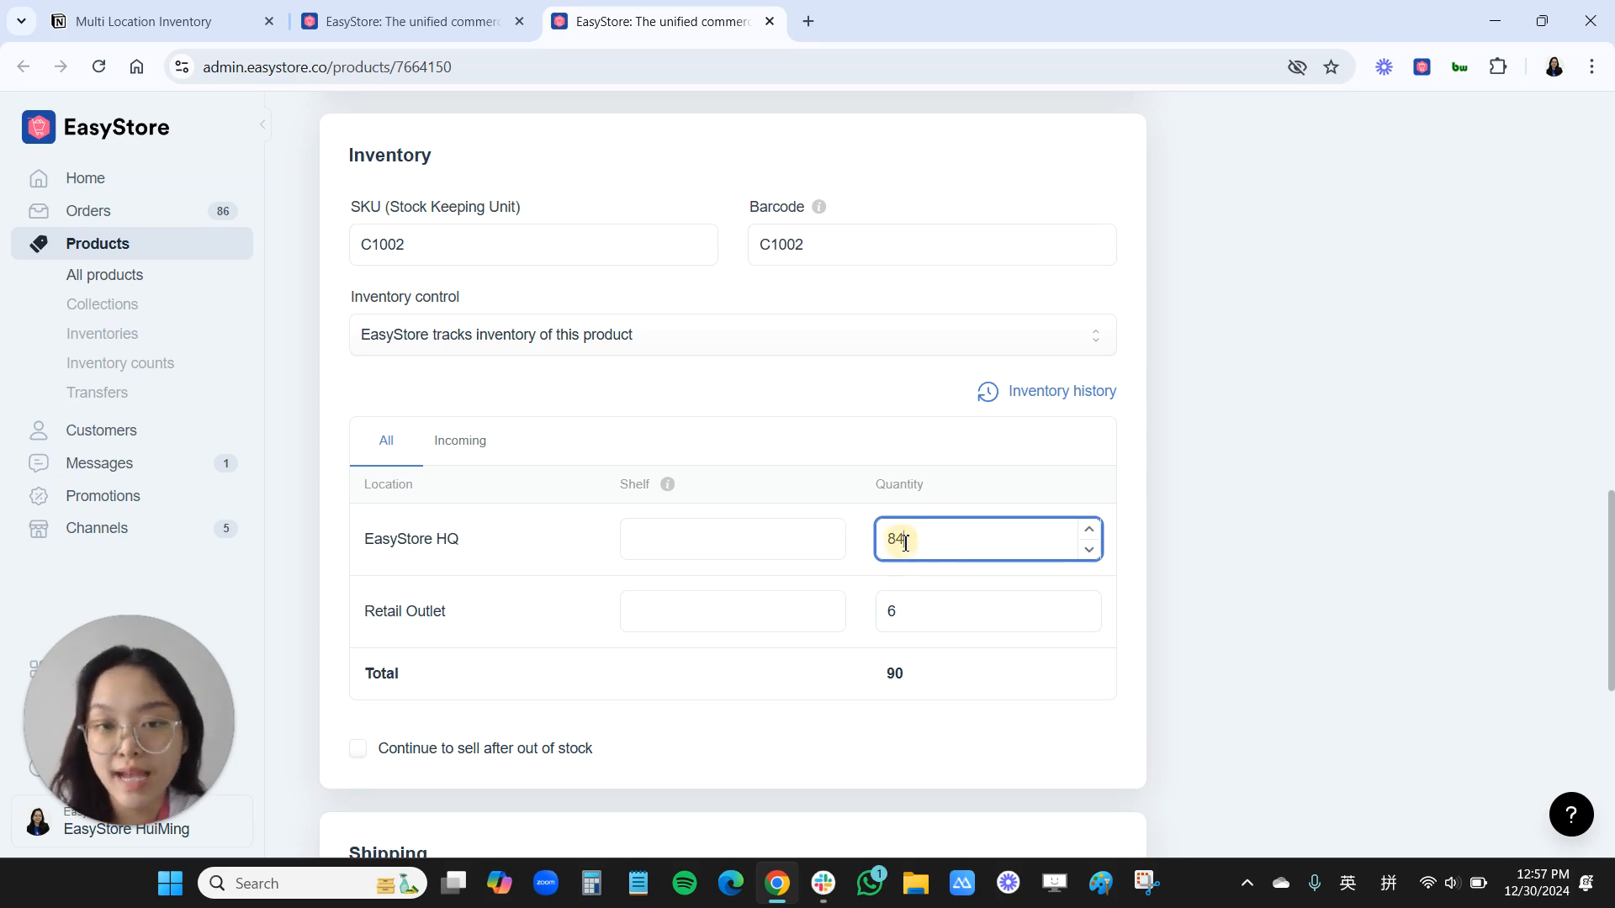
left_click(907, 618)
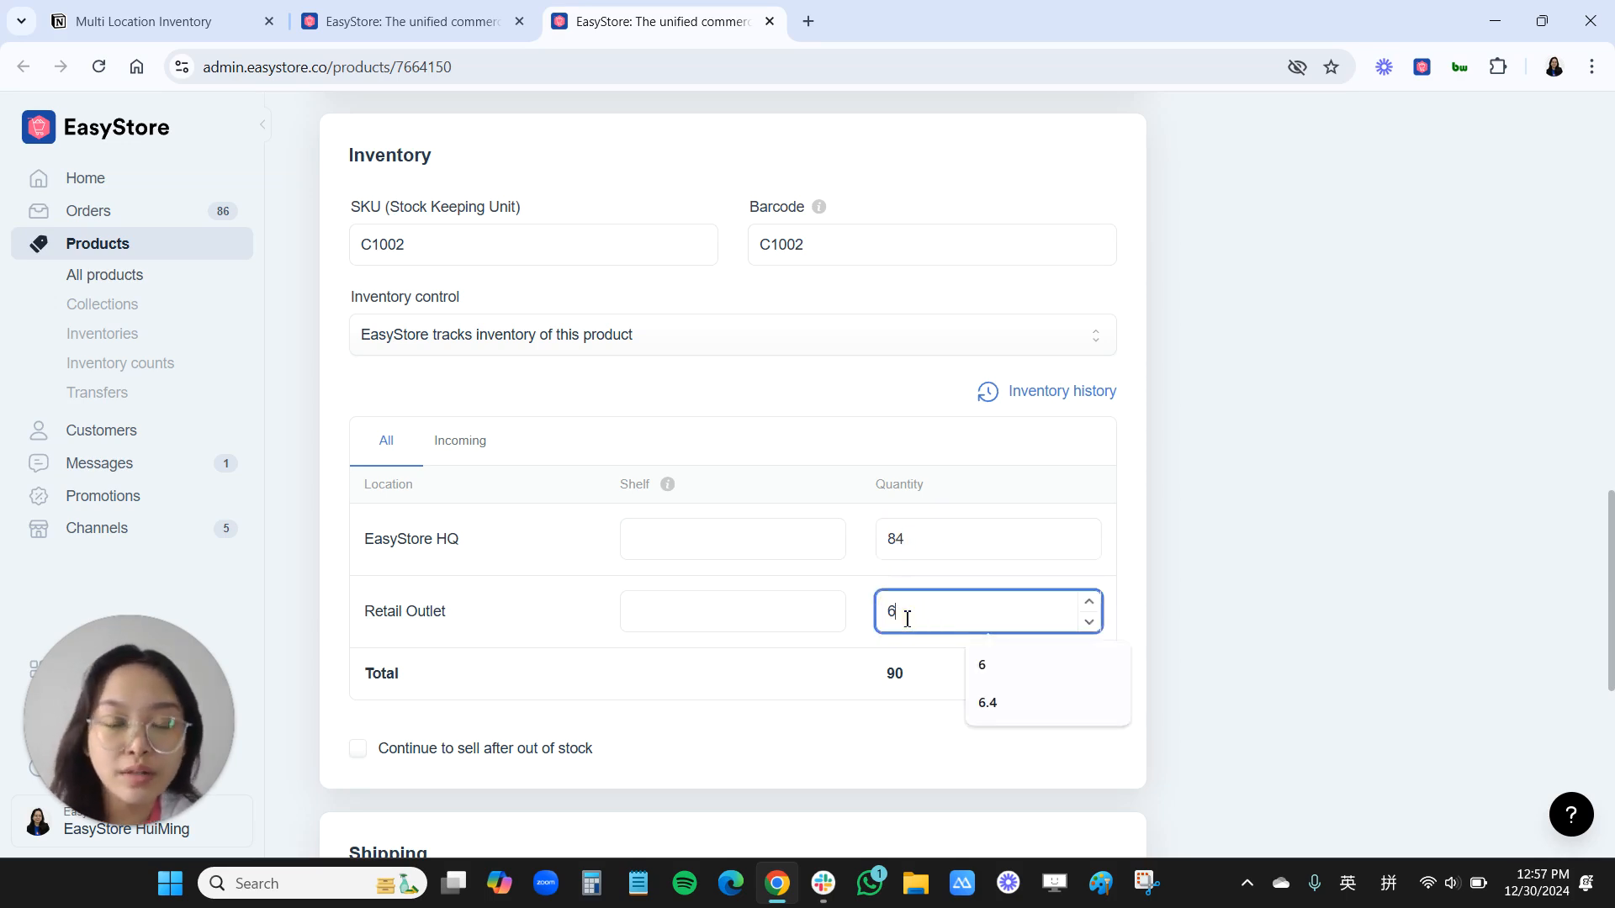
left_click(926, 551)
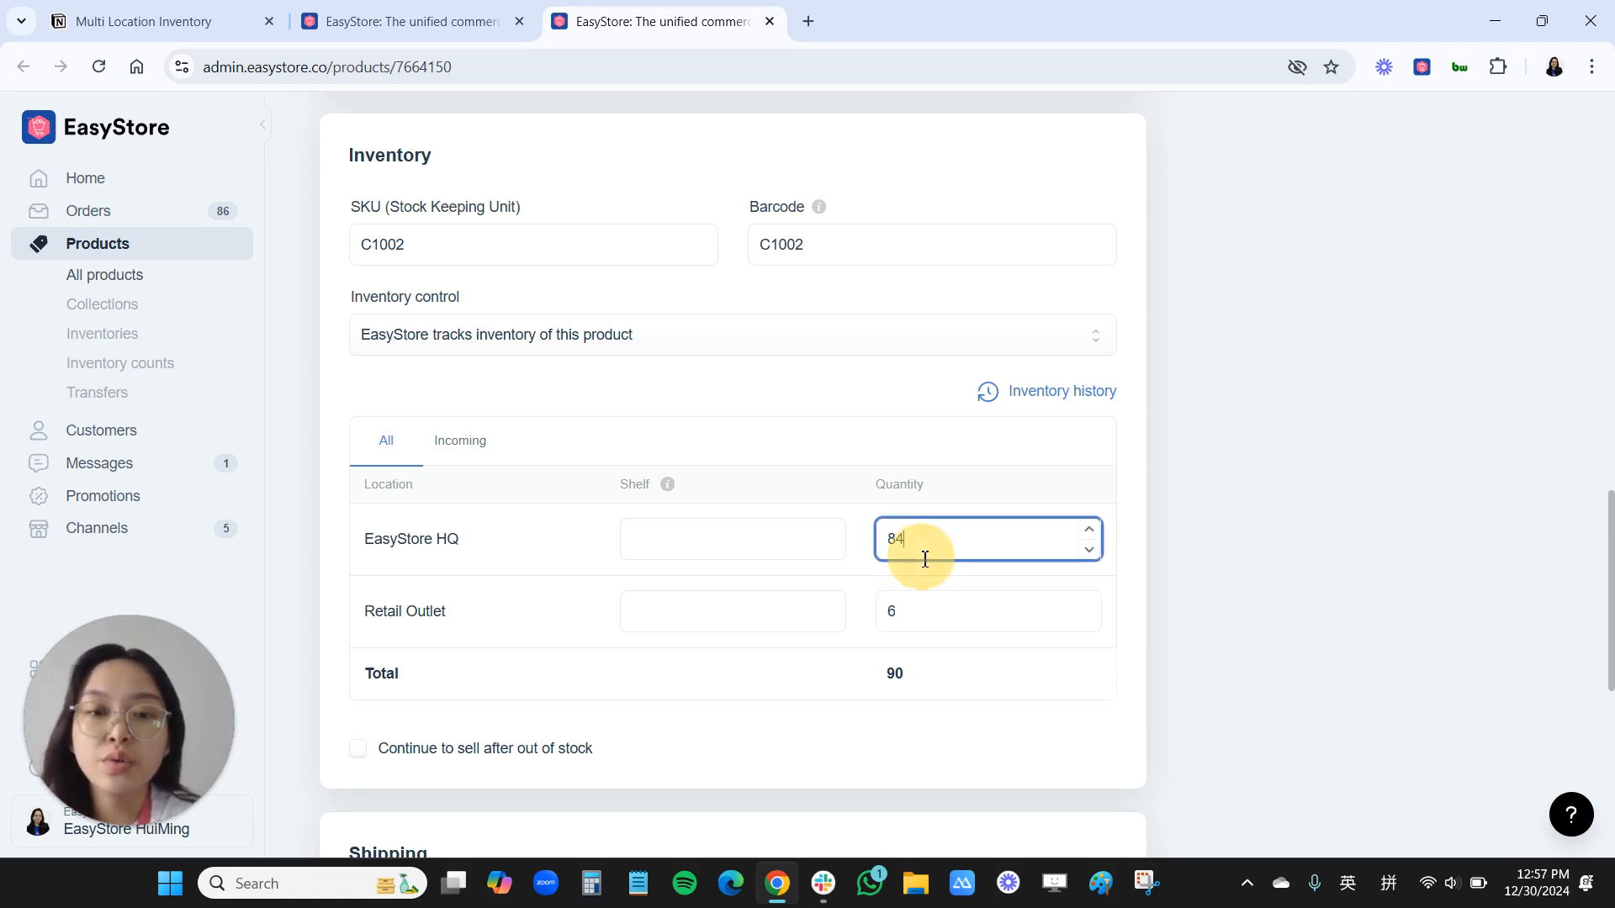
left_click(916, 607)
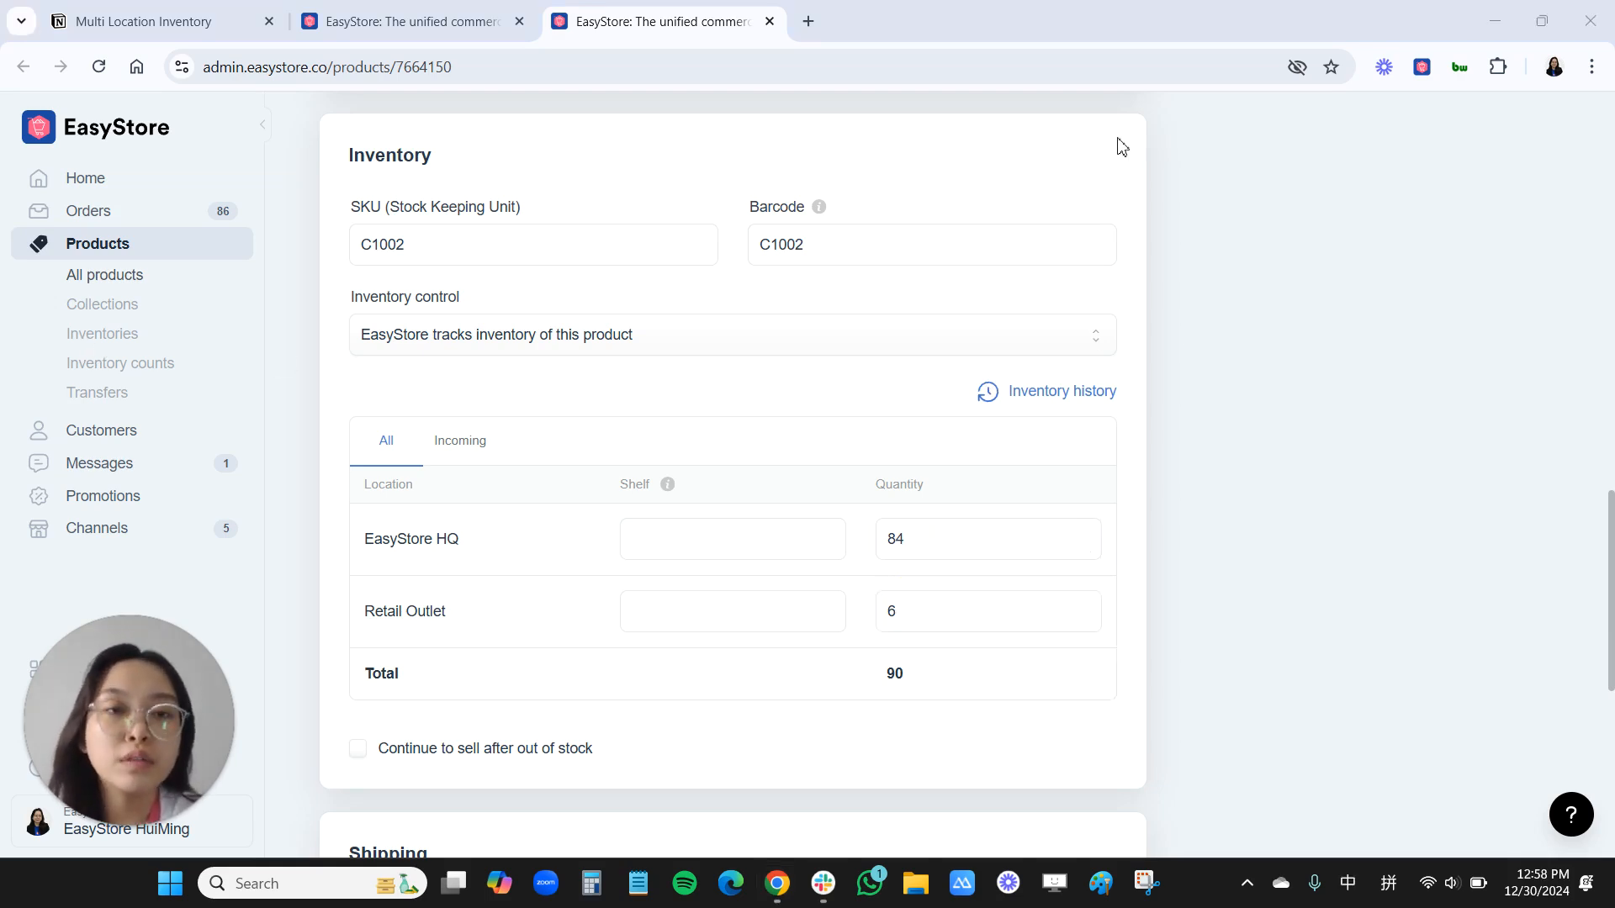
Leave the product page without saving to view Body Wash 1's inventory history, and review the EasyStore HQ entries
left_click(1036, 405)
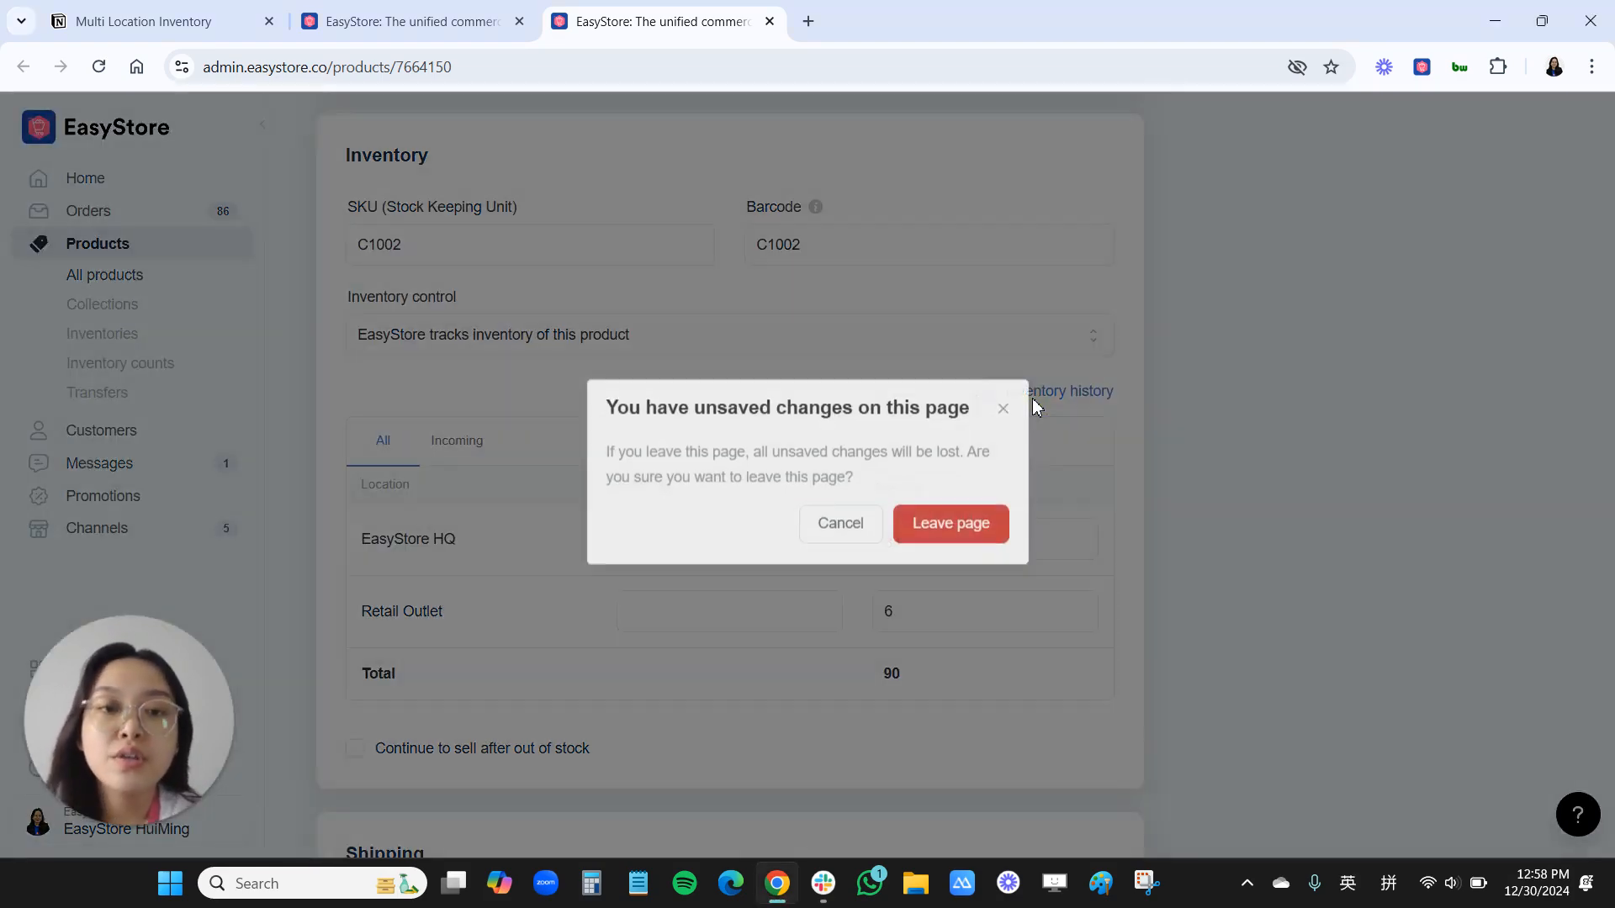
left_click(949, 521)
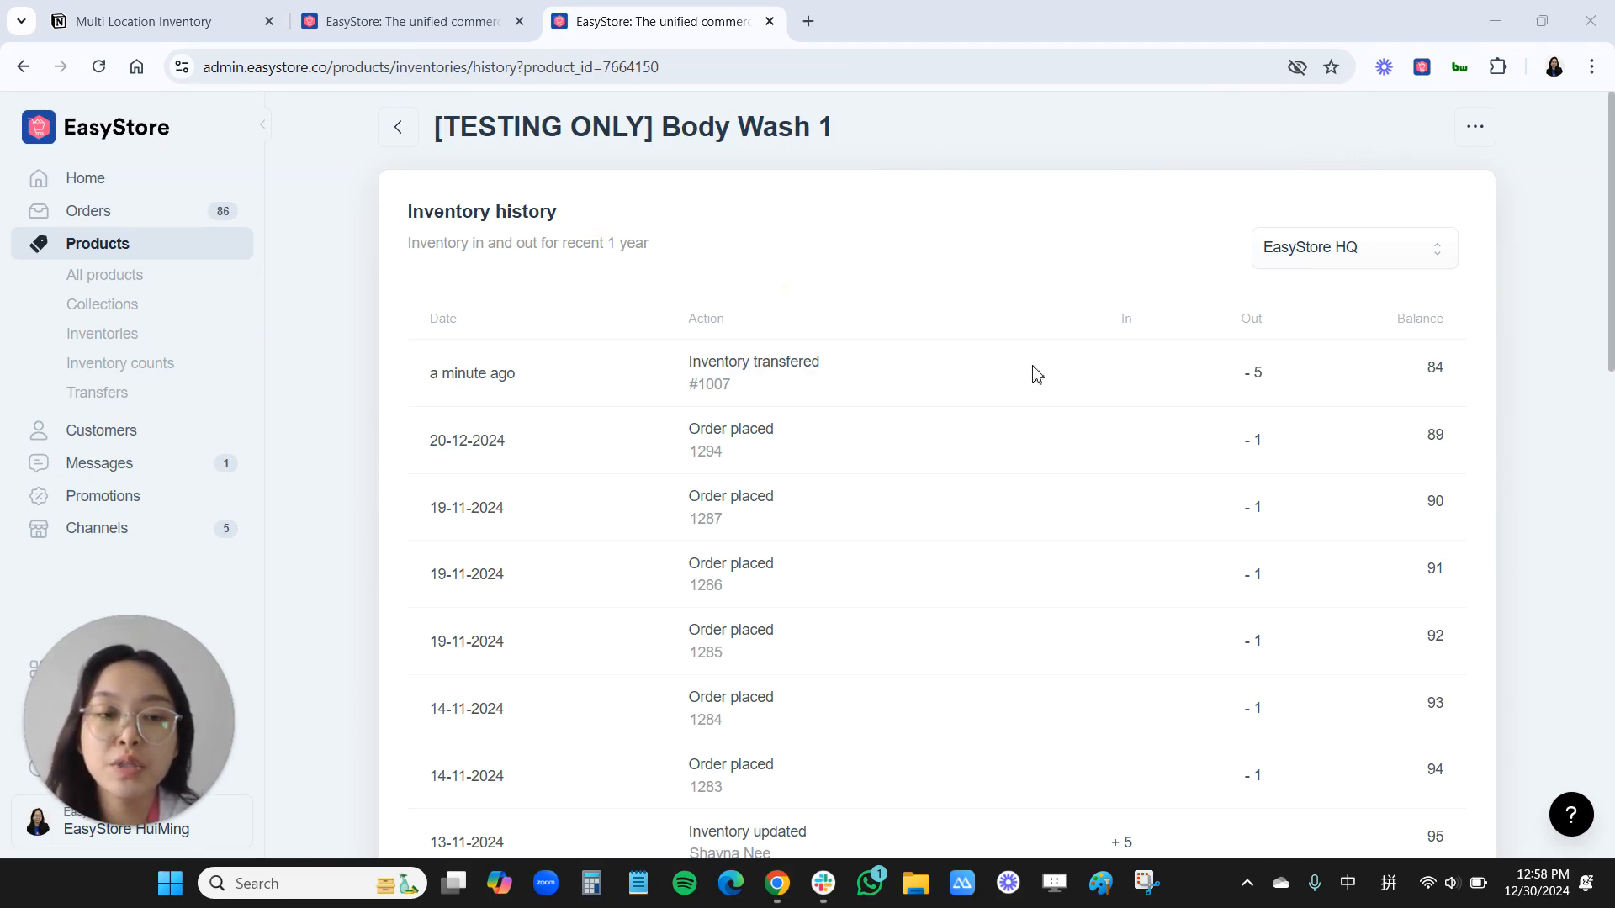
scroll(1267, 665, "down", 7)
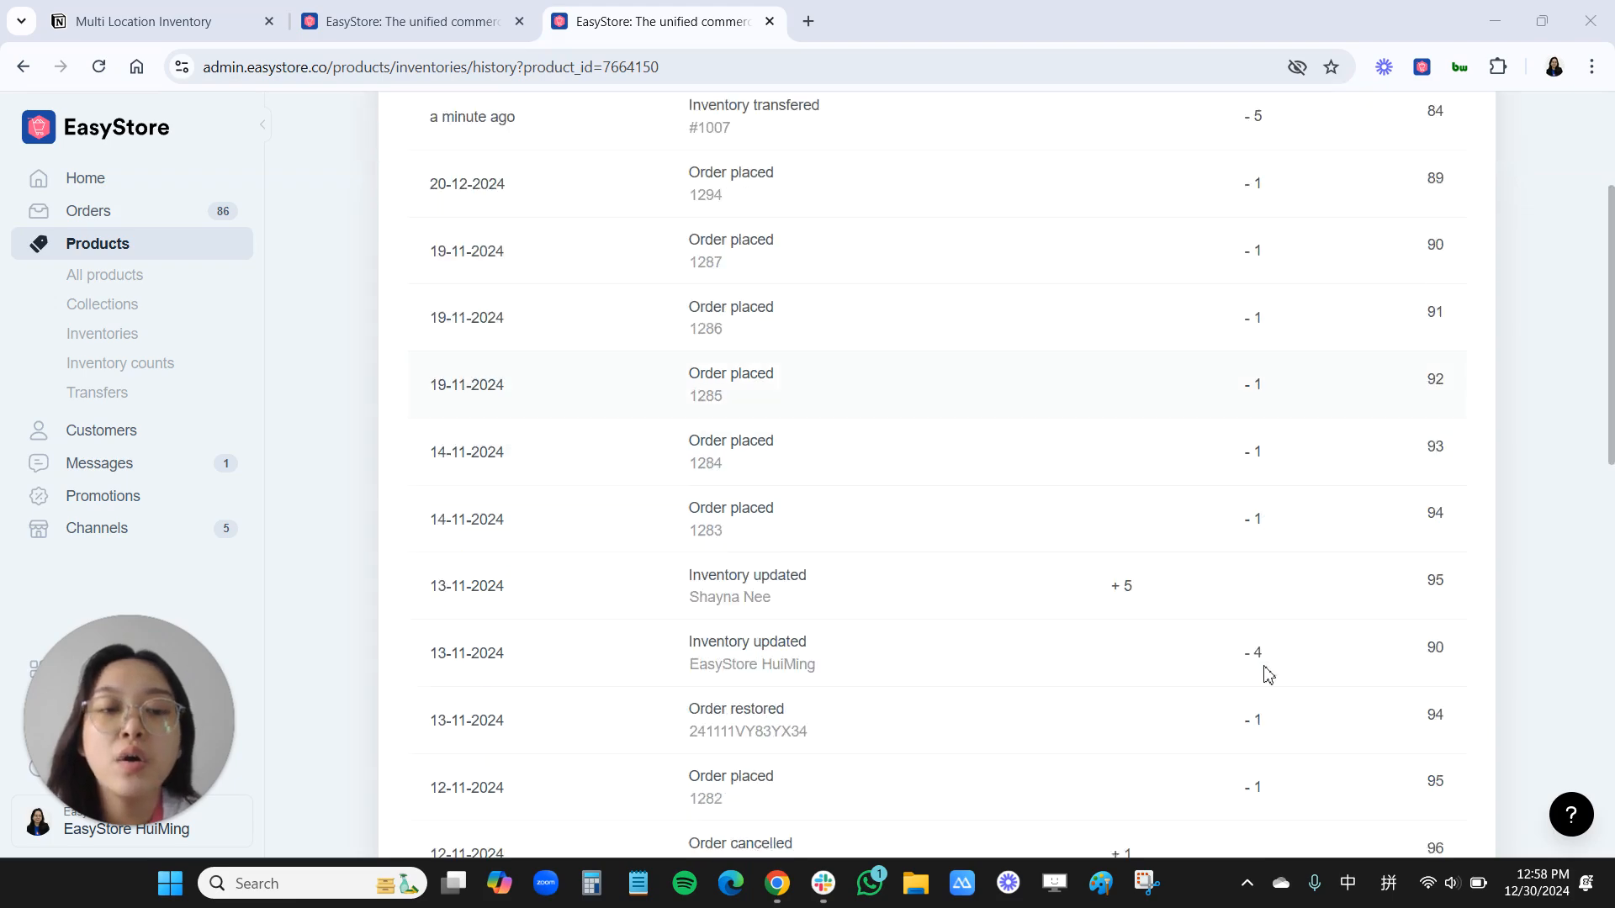
scroll(1267, 672, "down", 2)
scroll(1267, 673, "up", 10)
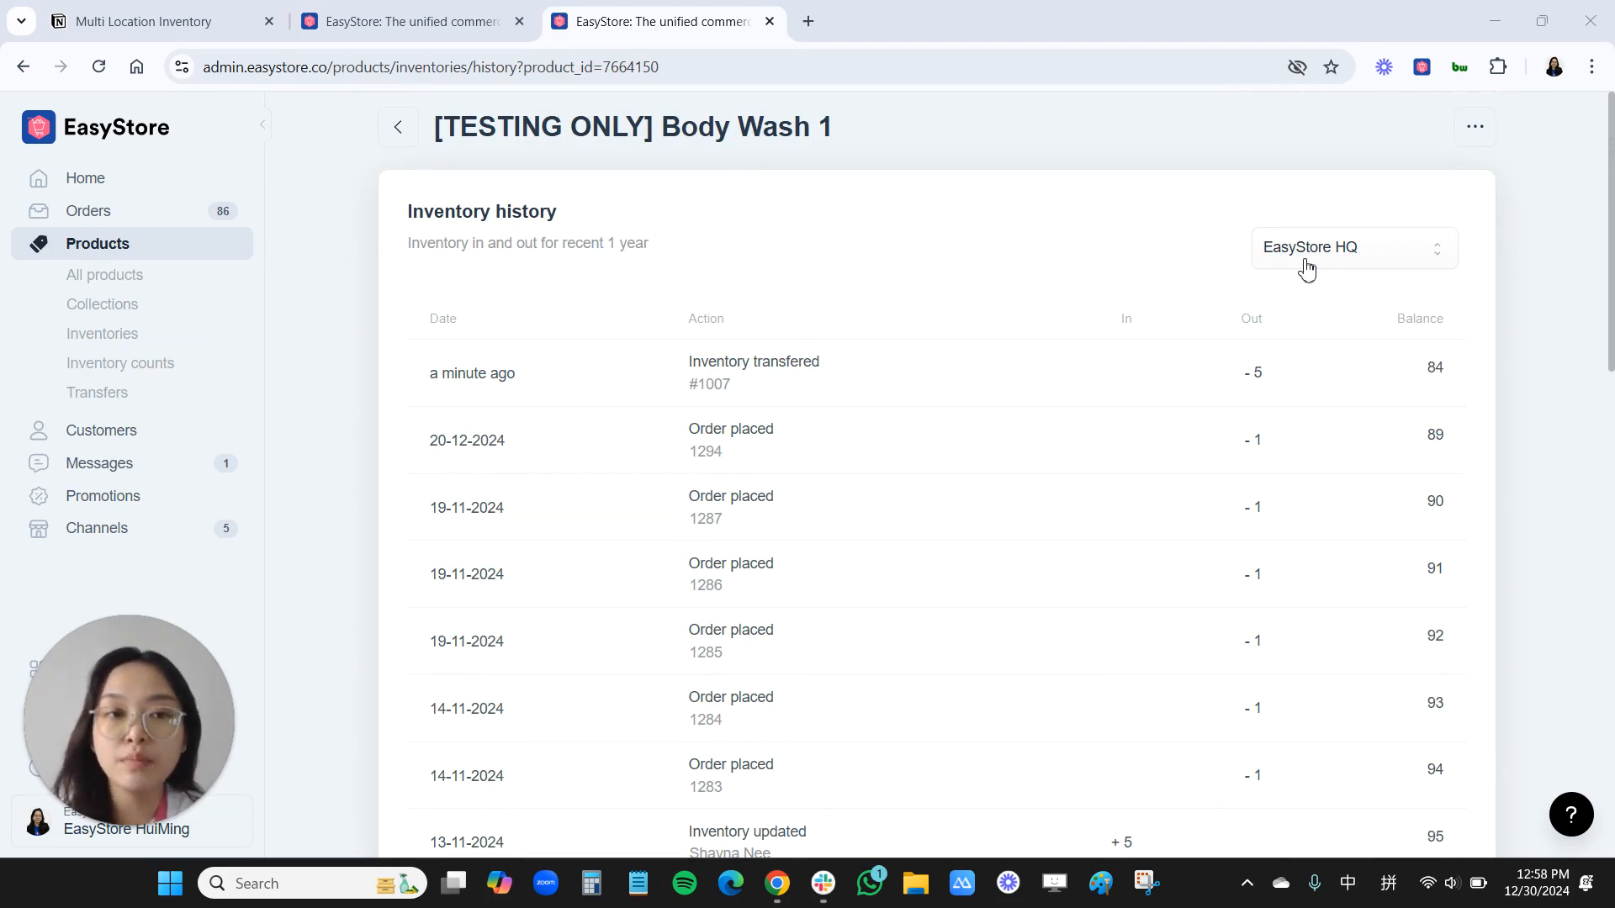
Compare the transfer entry in the inventory history for Retail Outlet with the one for EasyStore HQ
left_click(1306, 267)
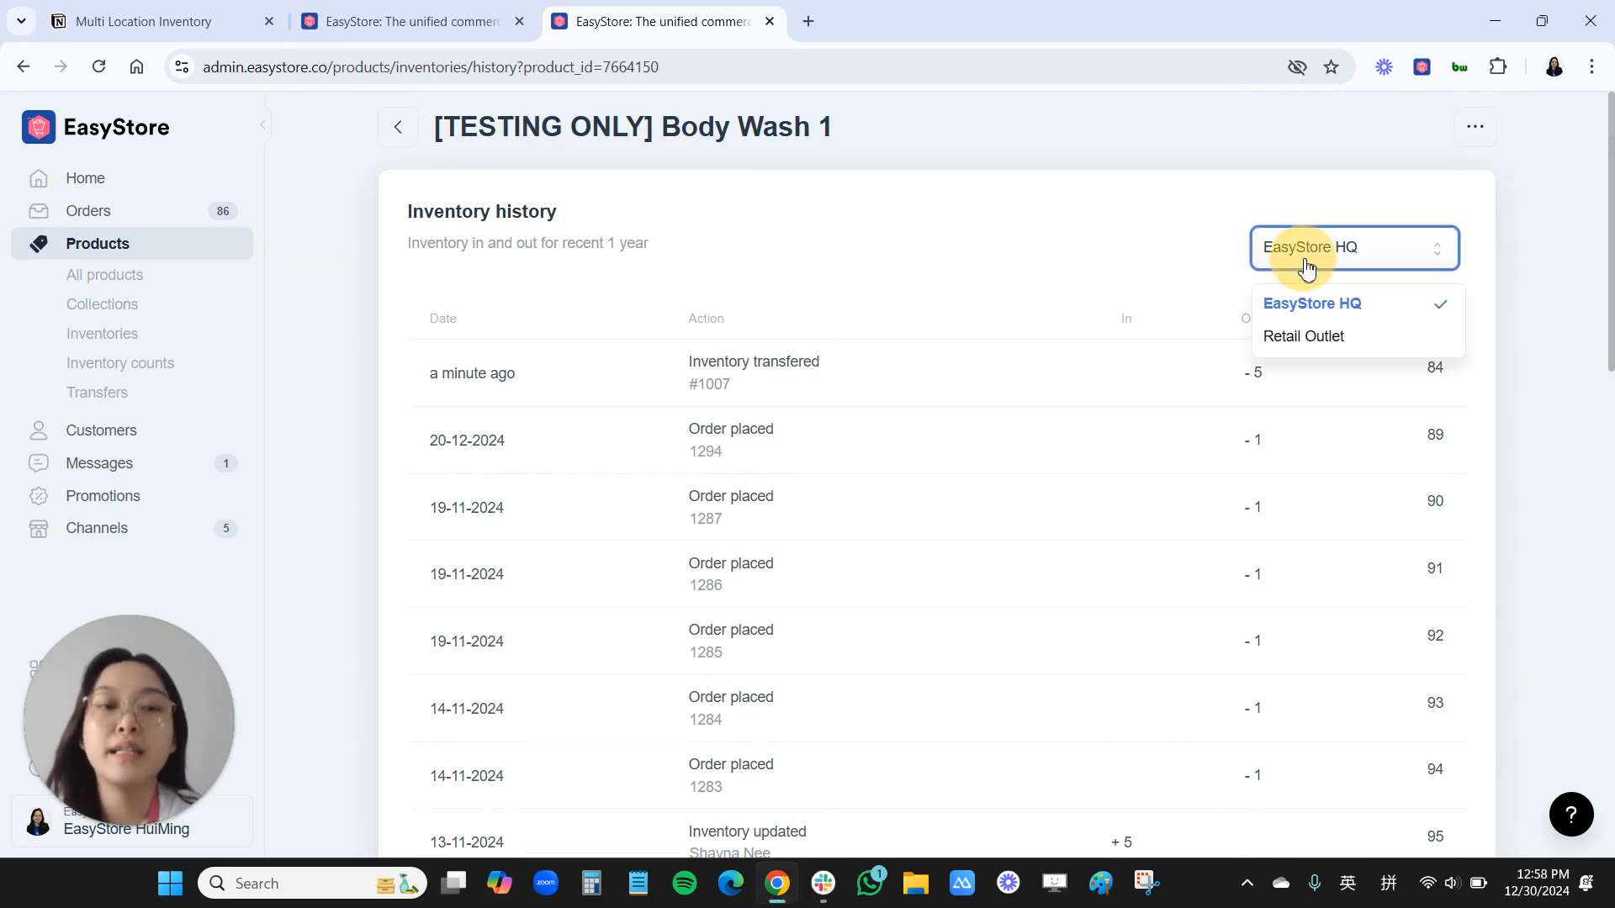
left_click(1311, 340)
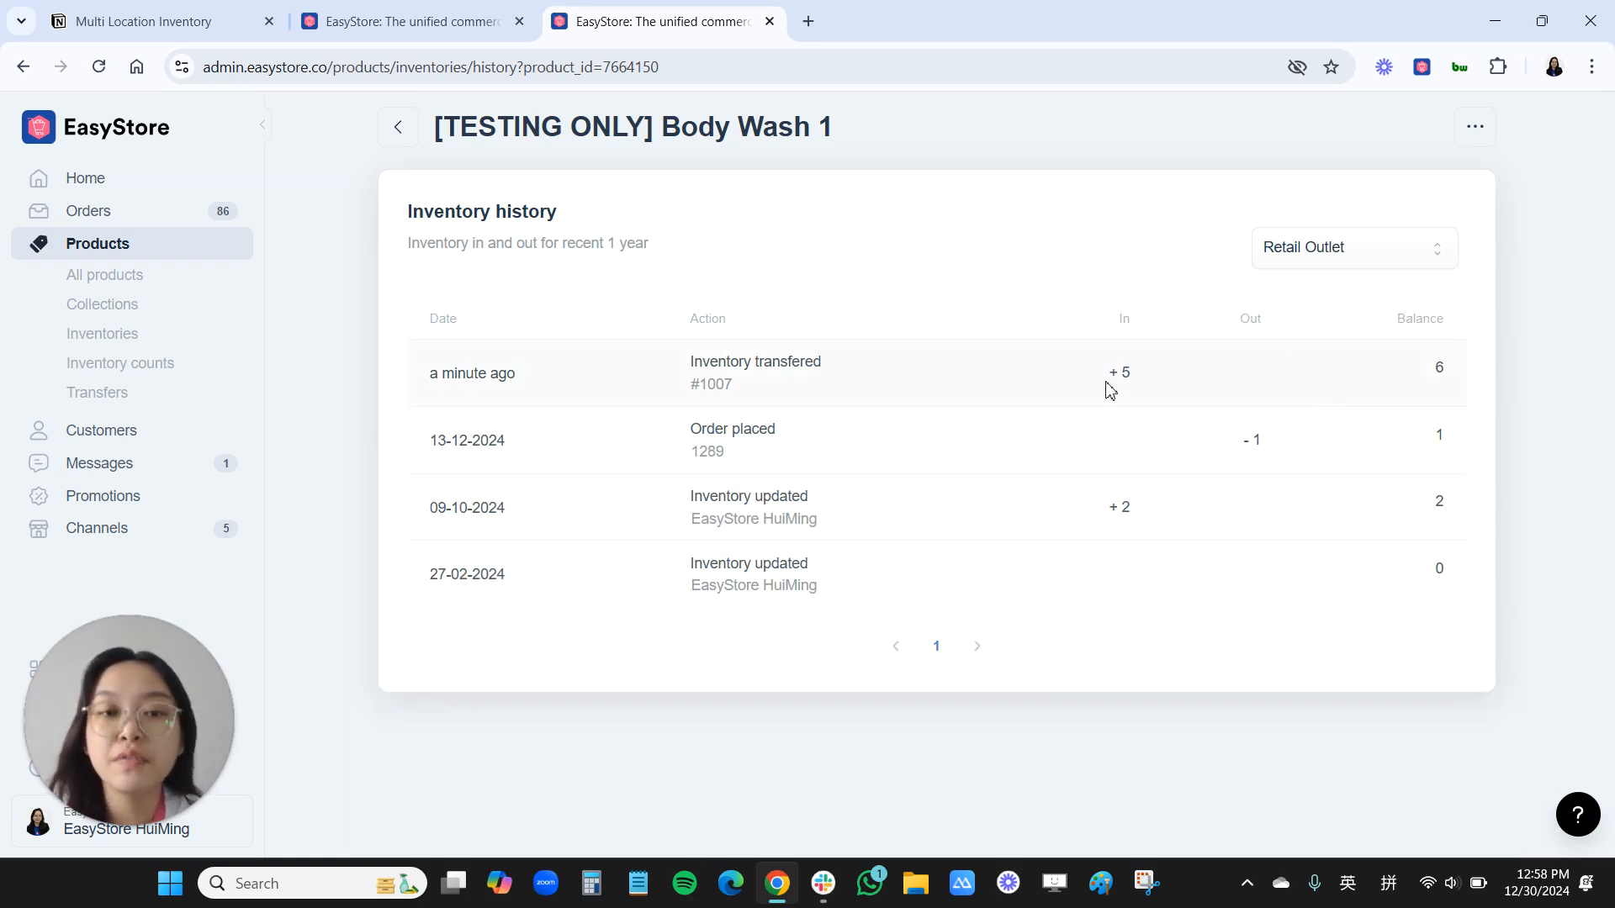
left_click(1307, 262)
left_click(1314, 309)
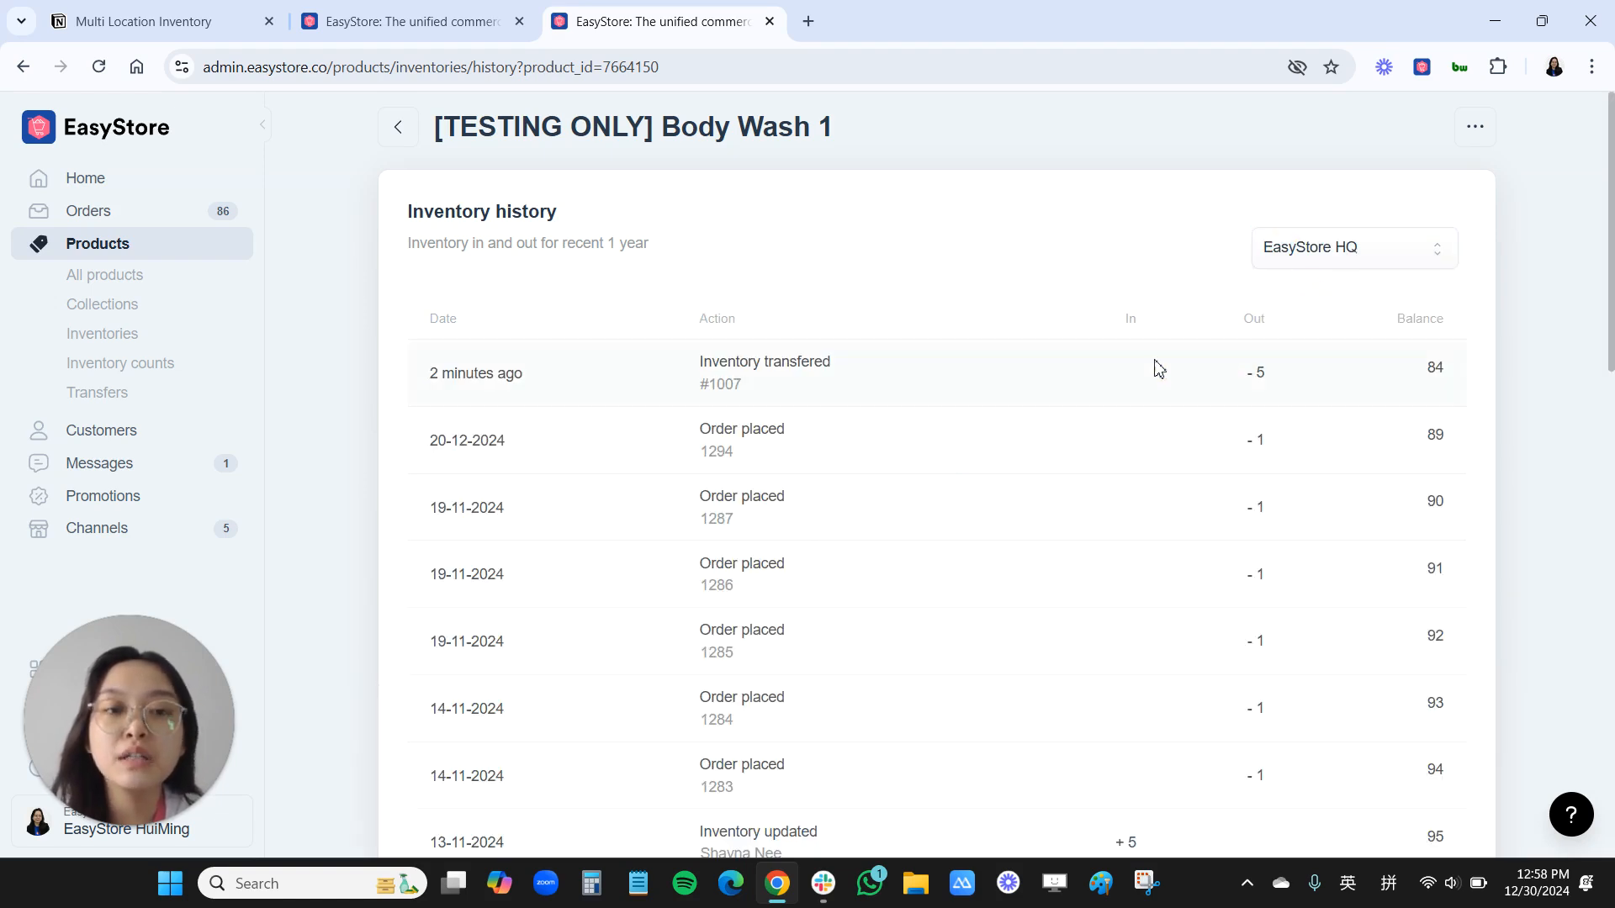
triple_click(1246, 386)
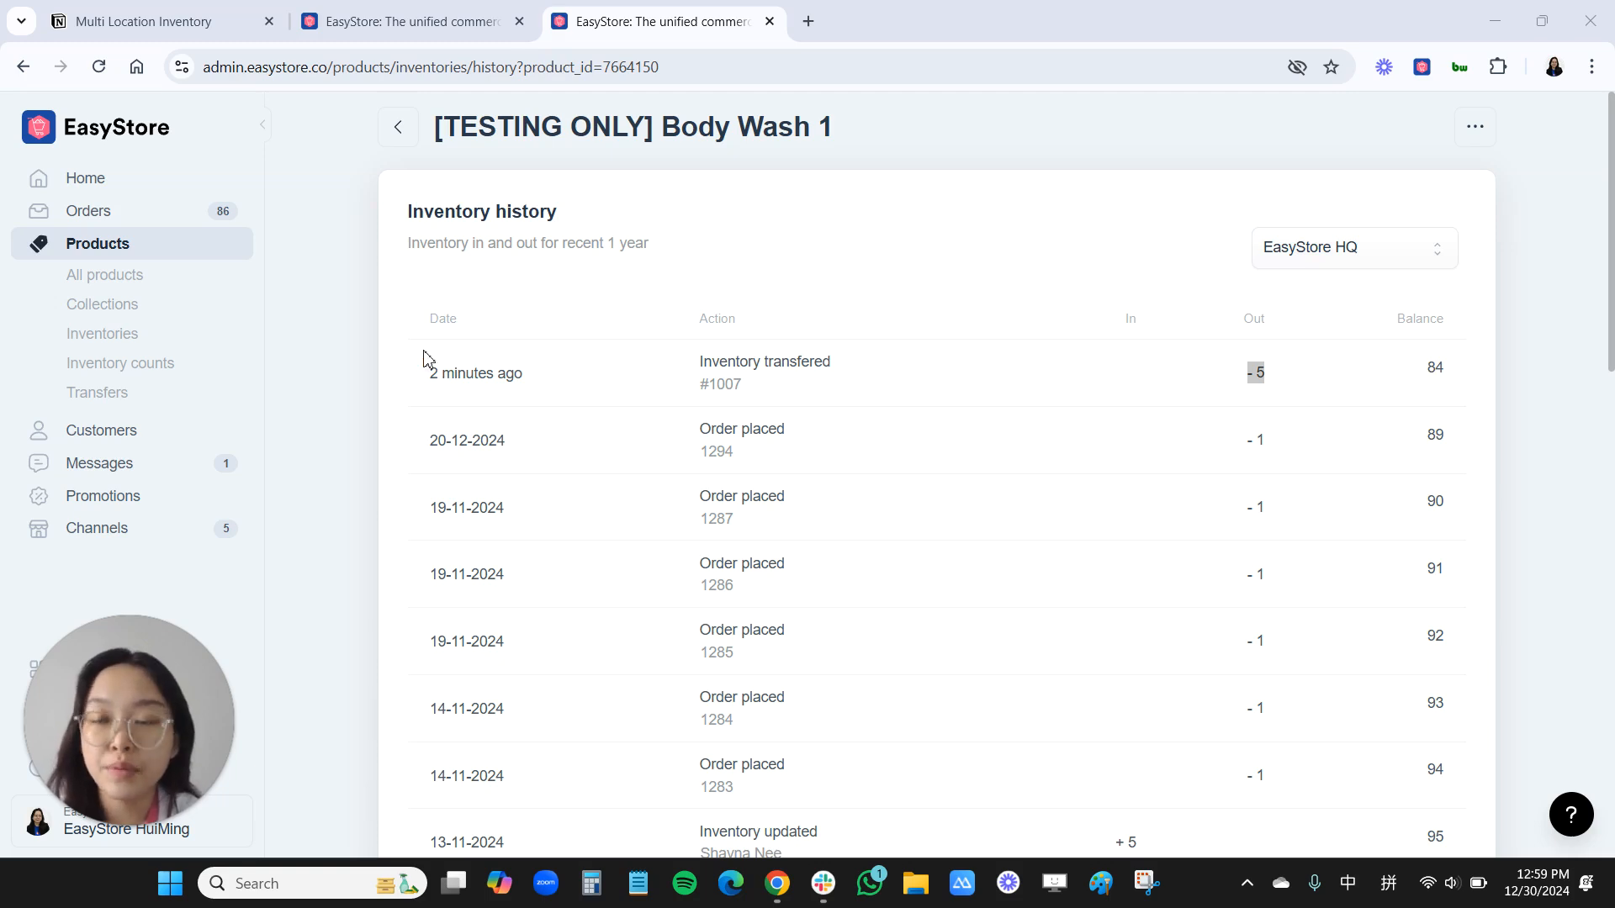
Open the product inventory list and view the stock levels for the Retail Outlet location
left_click(123, 336)
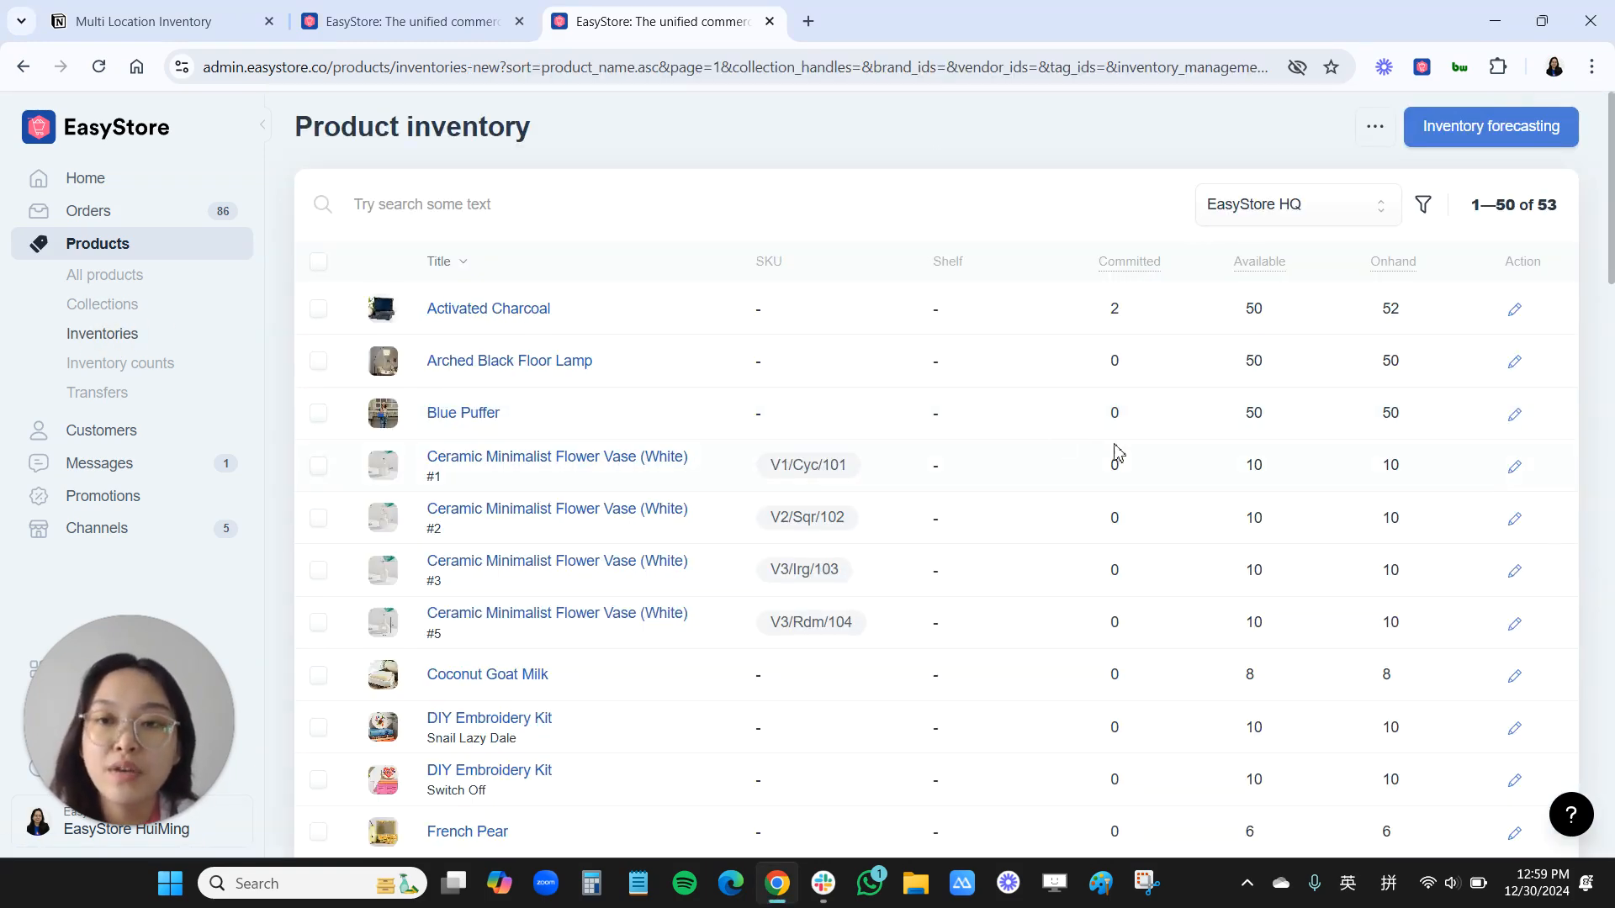
left_click(1299, 204)
left_click(1285, 296)
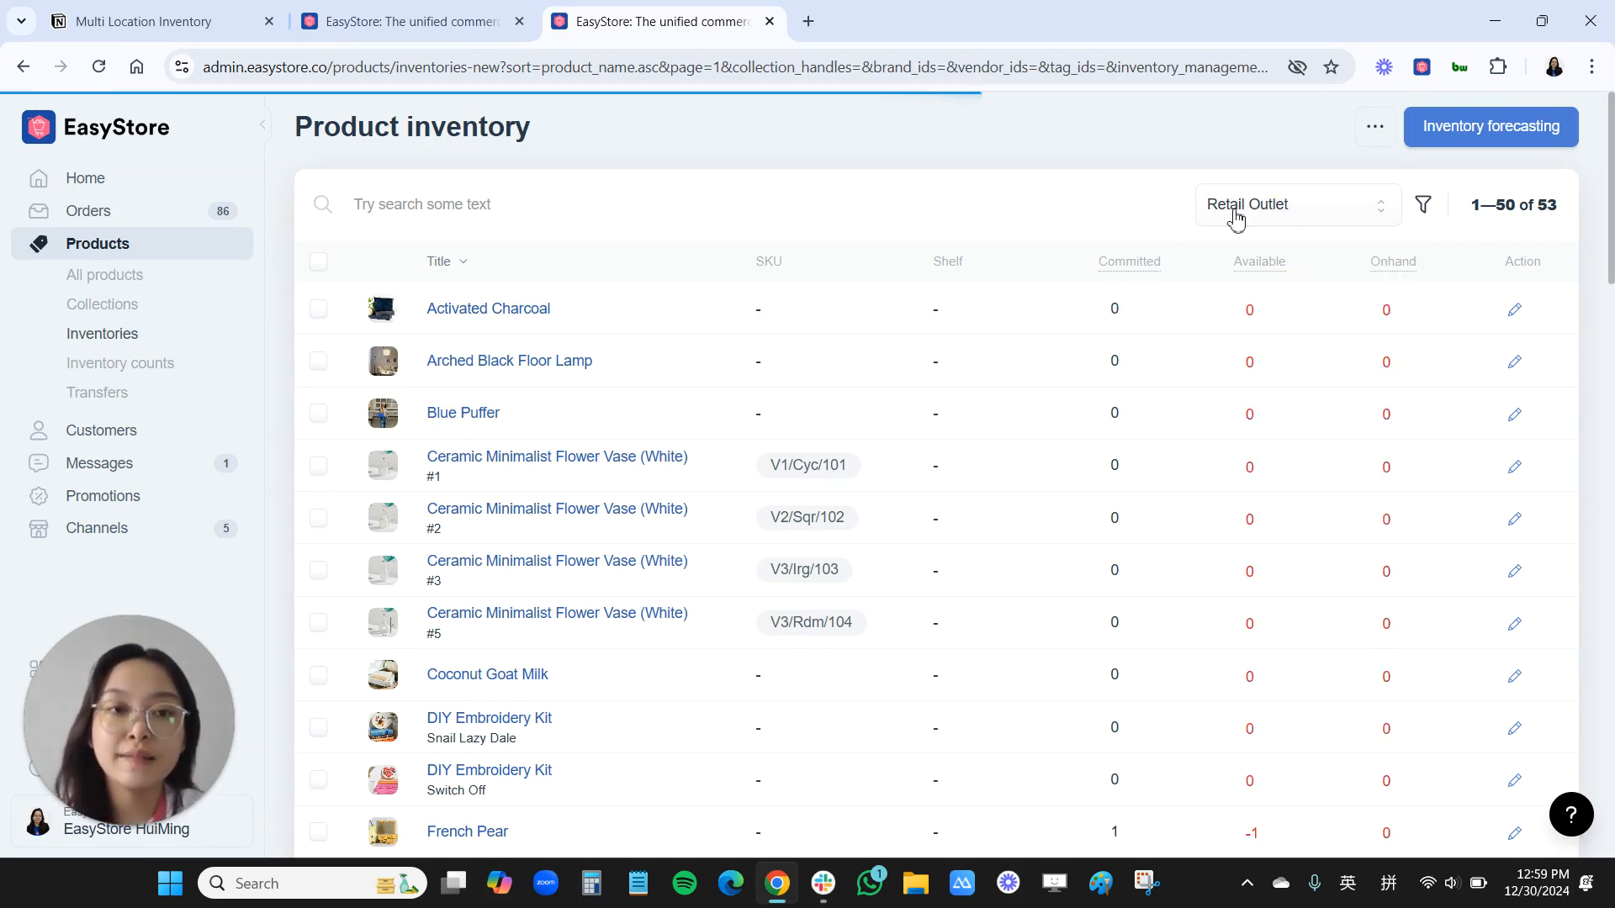
scroll(1113, 490, "down", 6)
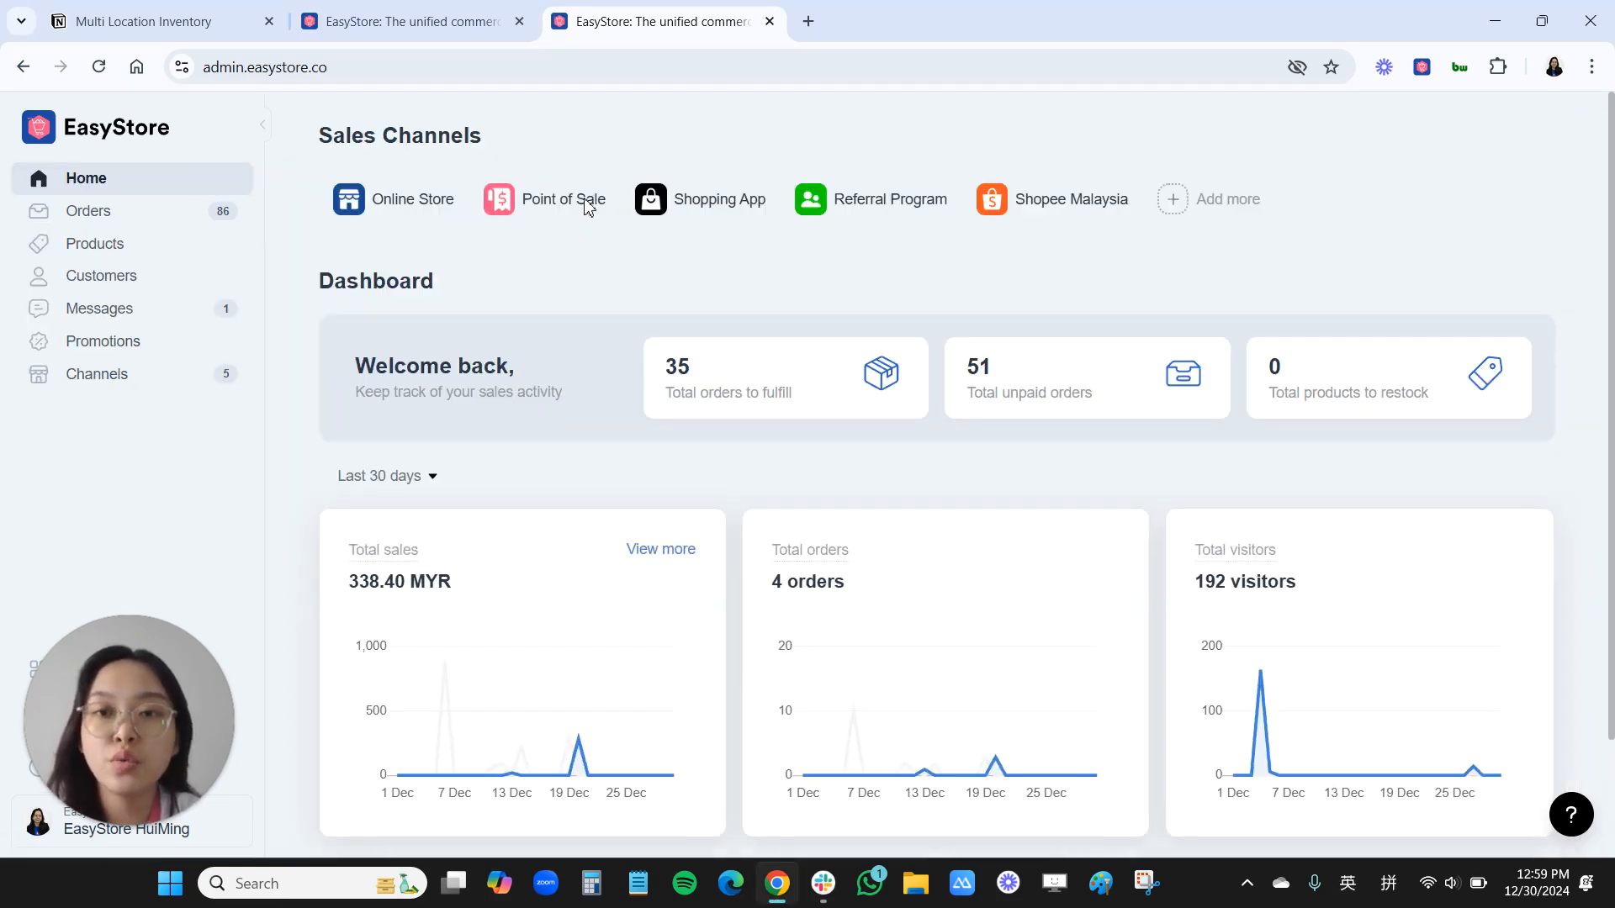
Launch the Point of Sale channel from the home dashboard and open its general settings
left_click(606, 241)
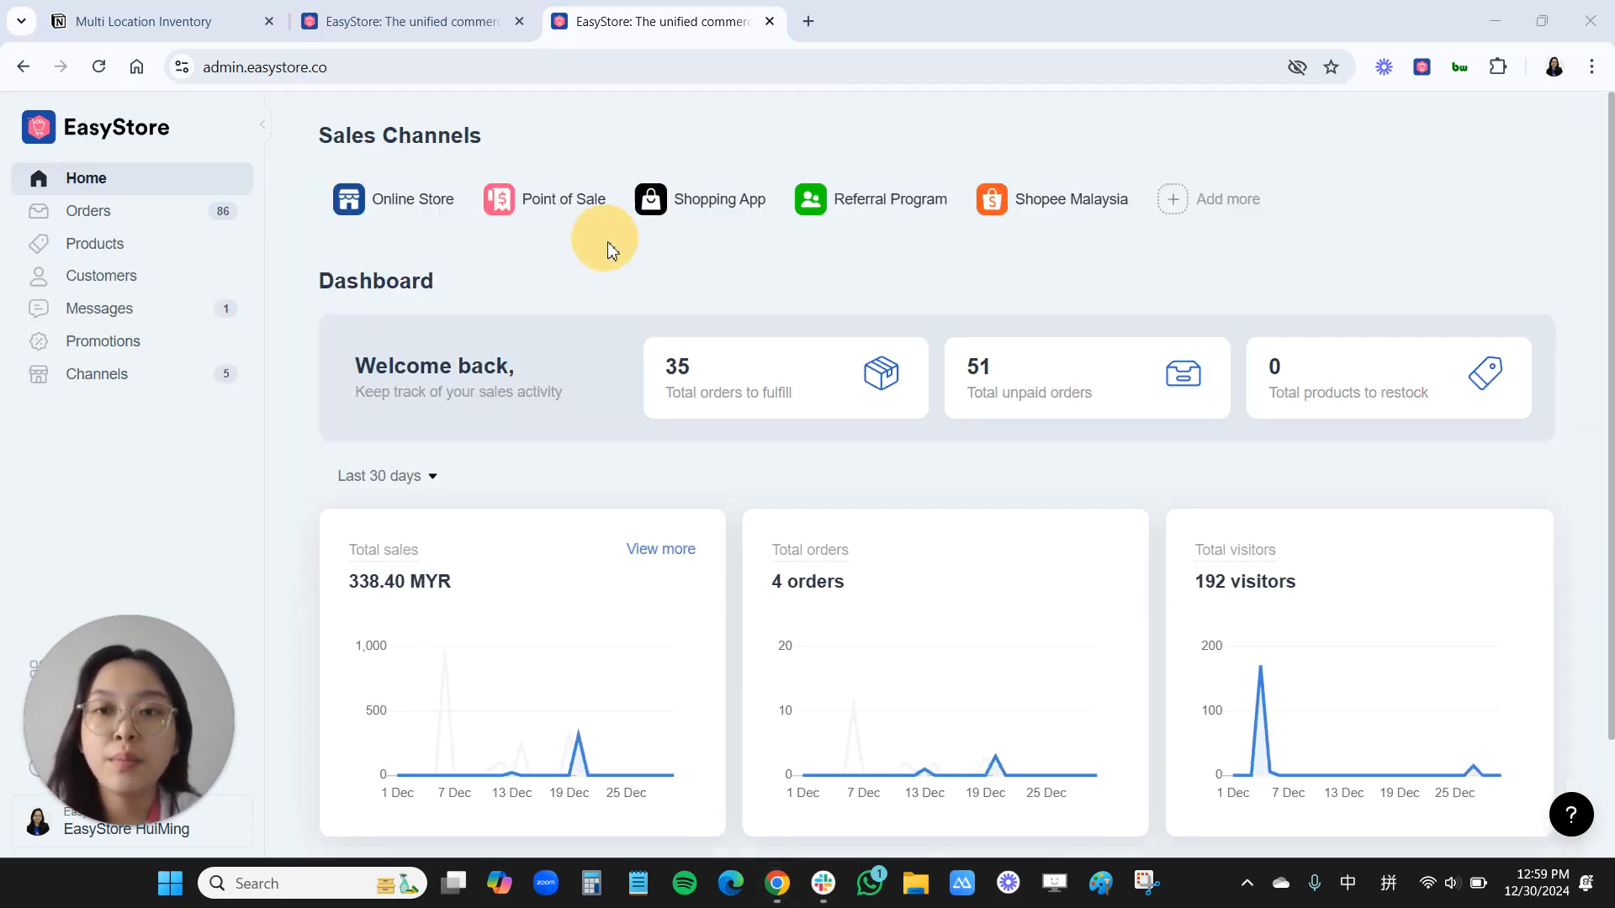
left_click(556, 212)
left_click(924, 740)
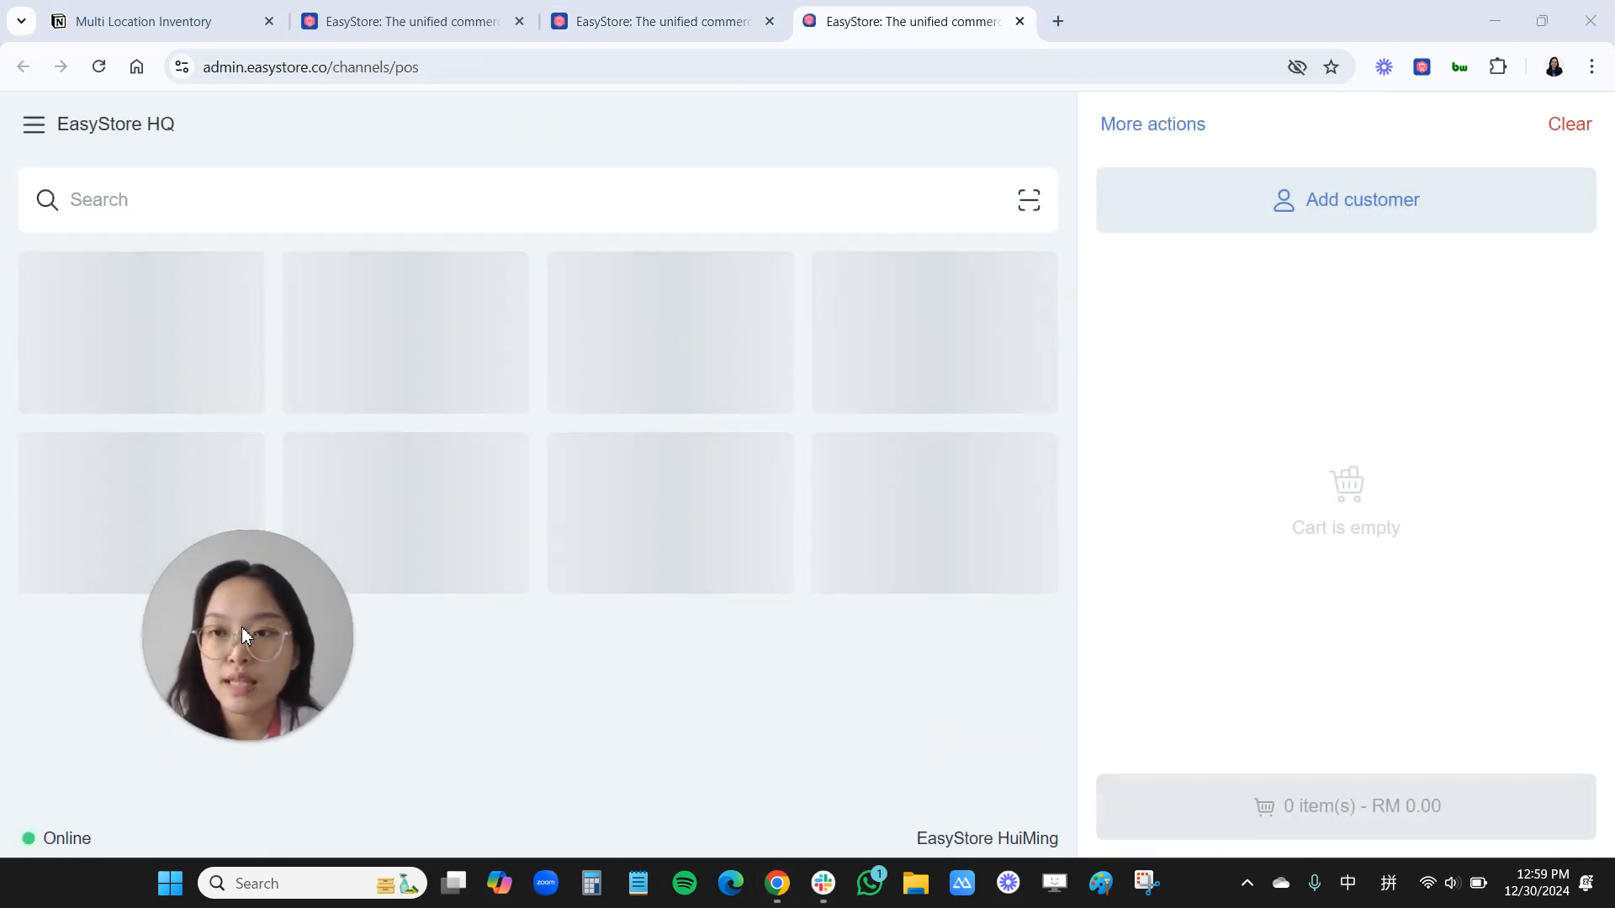
left_click(33, 128)
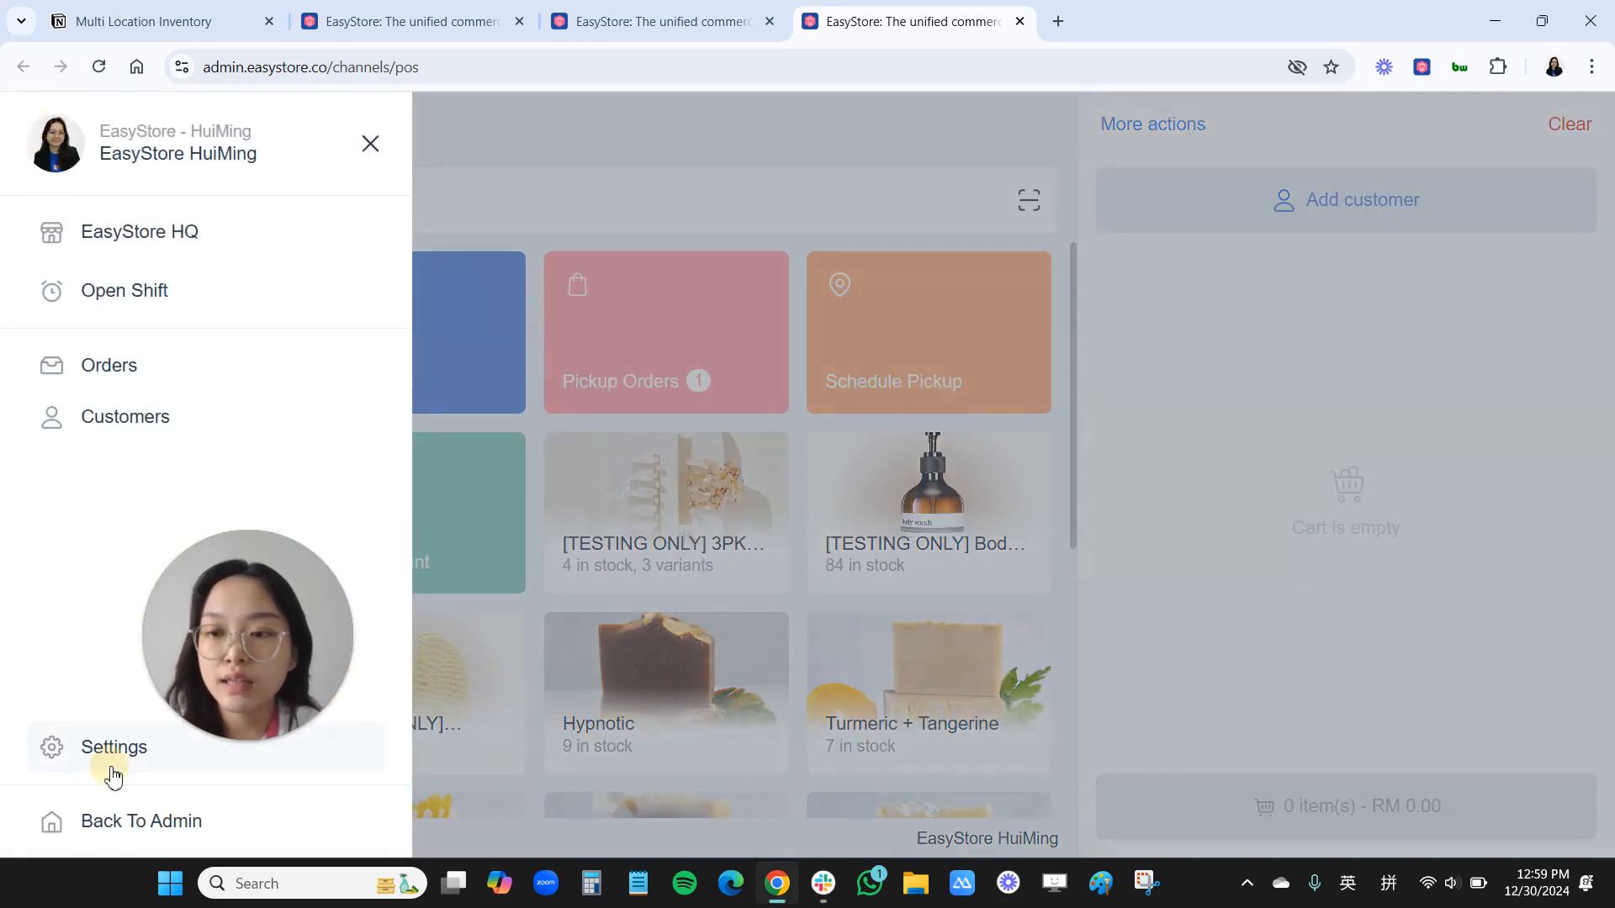
left_click(107, 757)
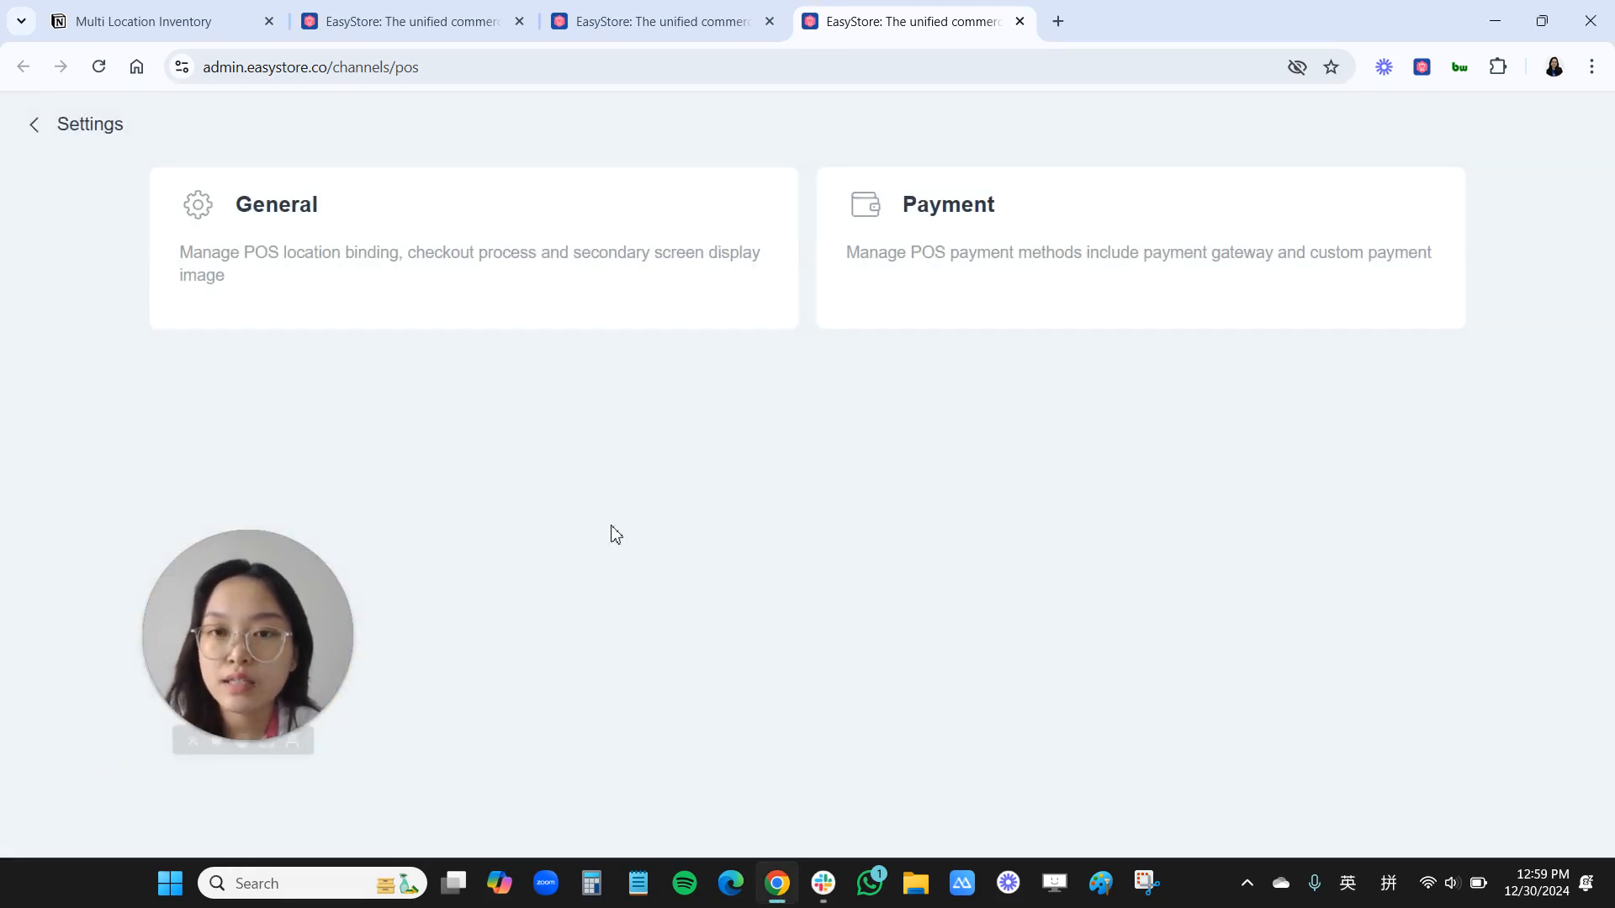
left_click(367, 241)
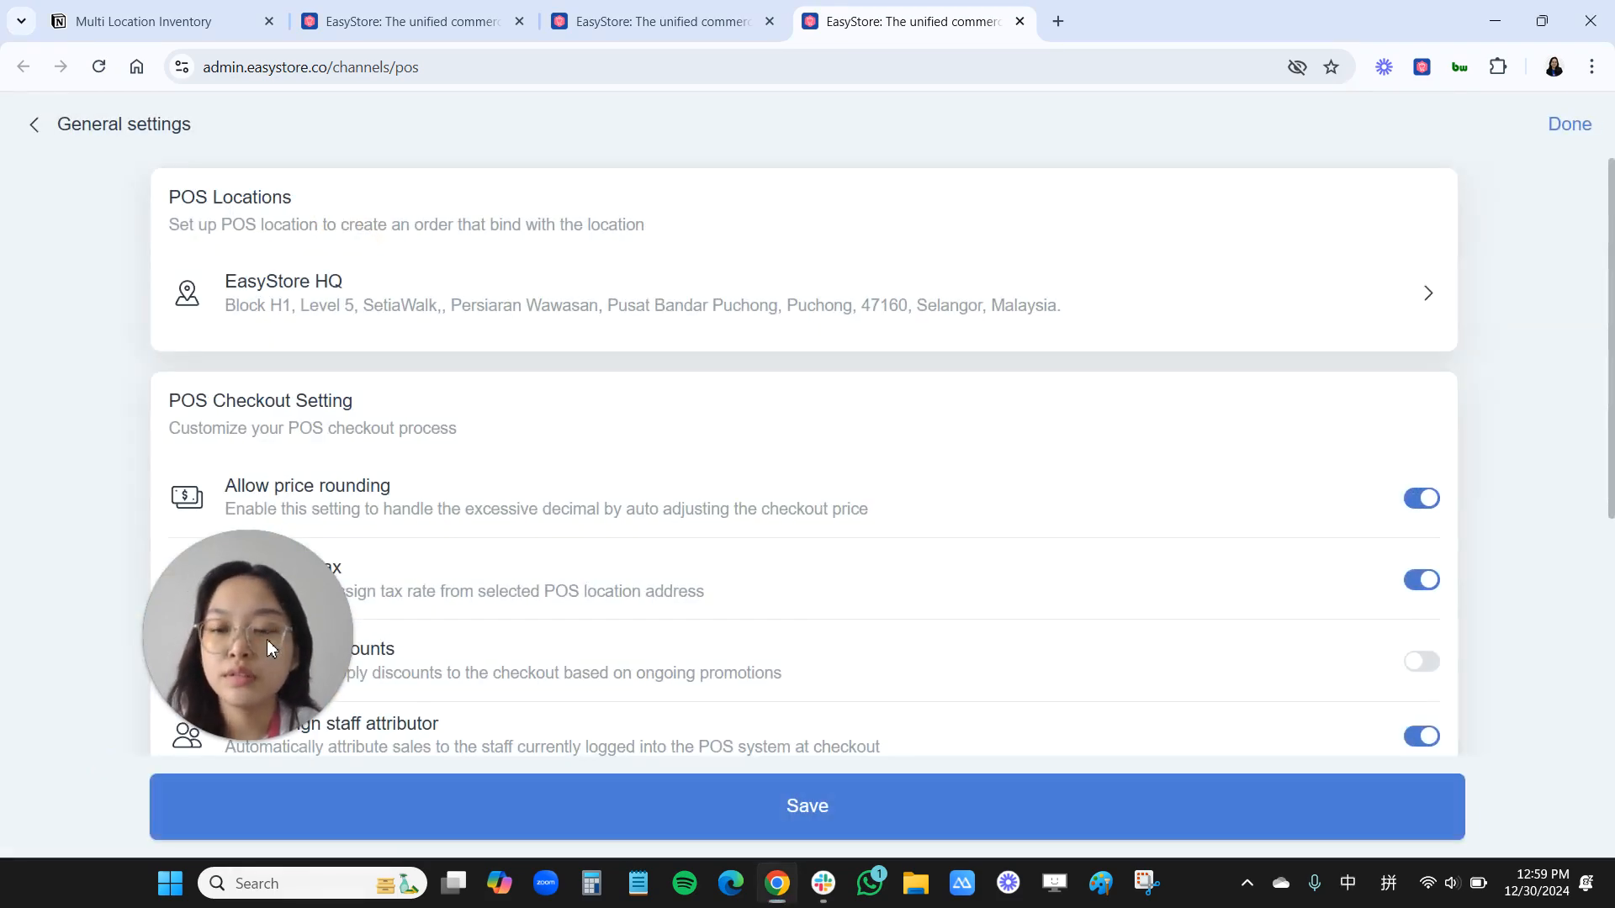
left_click_drag(266, 640, 143, 749)
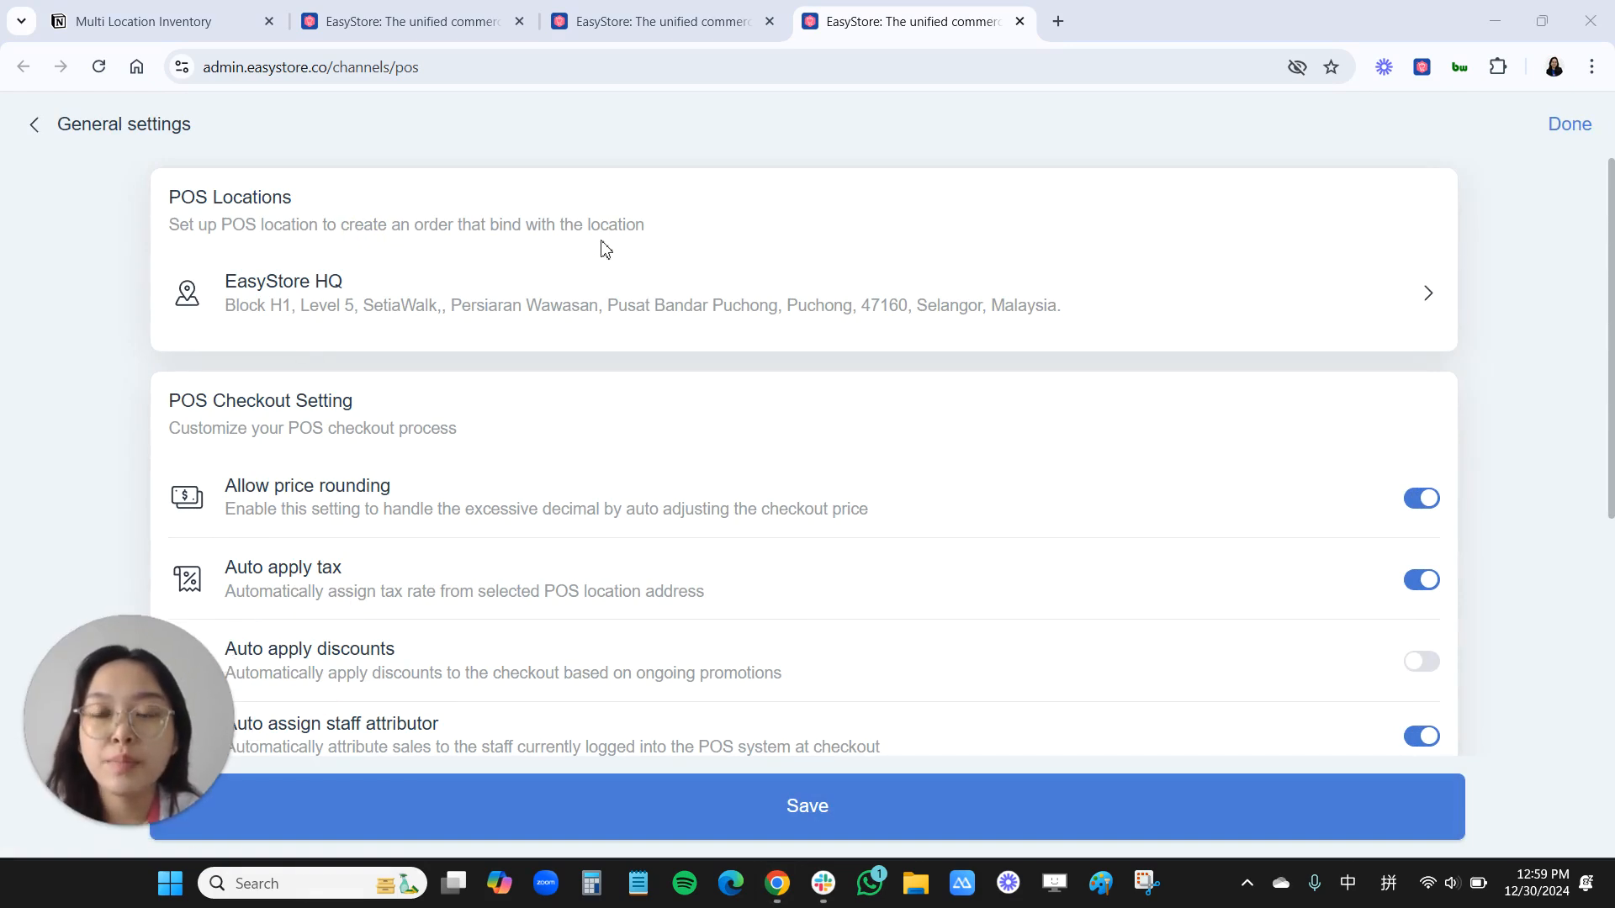
Select EasyStore HQ as the POS location, save the general settings and return to the POS sales screen
left_click(468, 306)
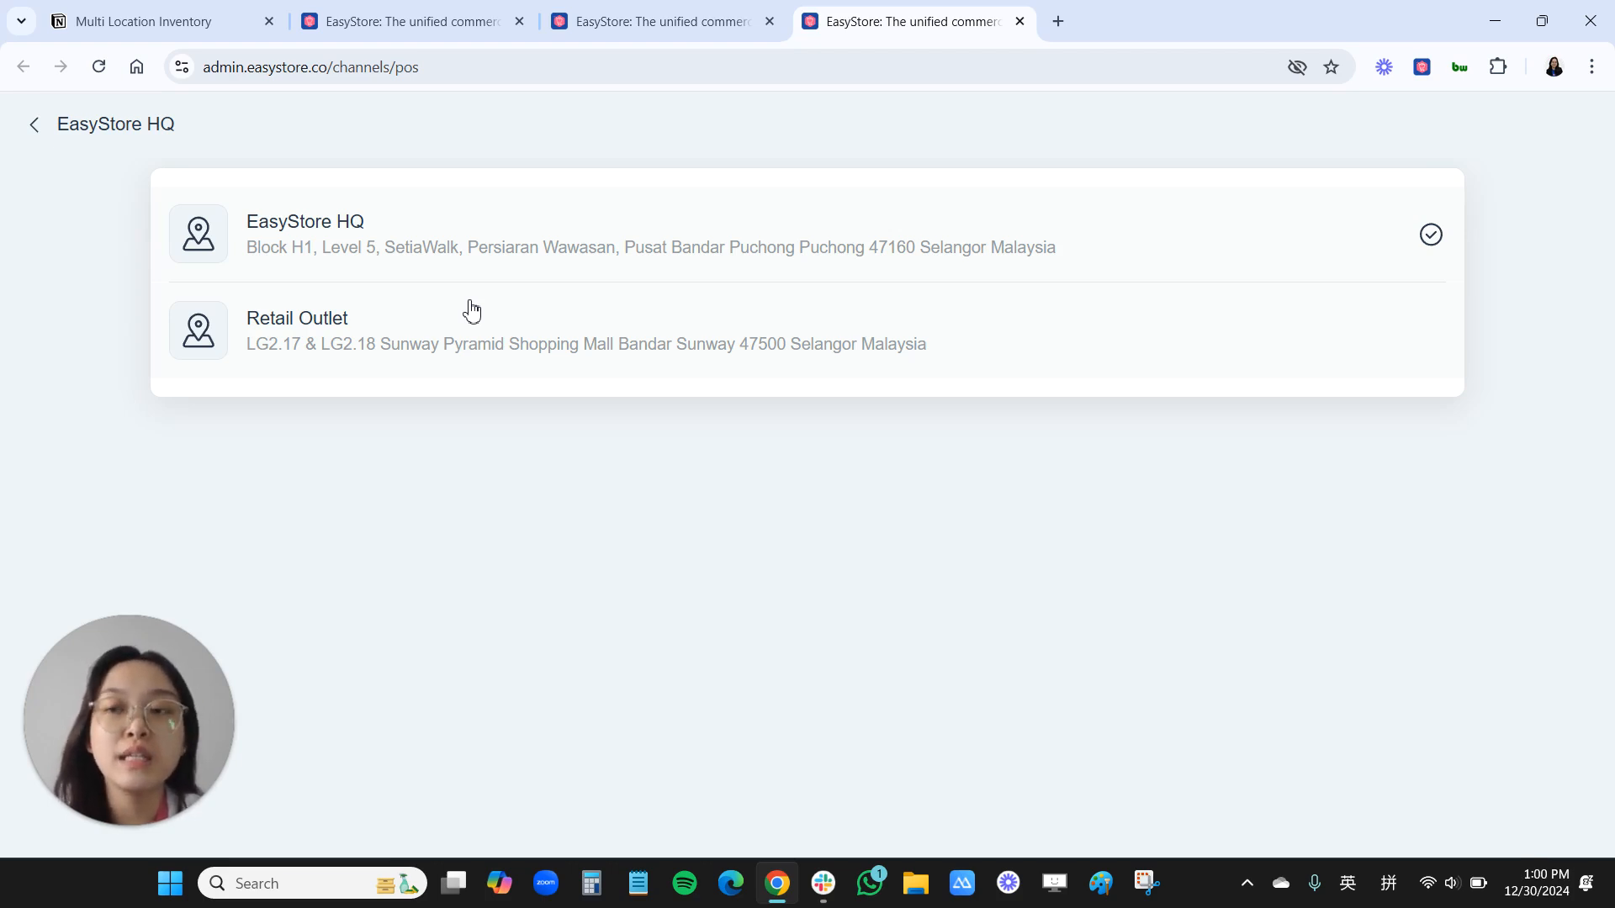
left_click(390, 247)
left_click(38, 128)
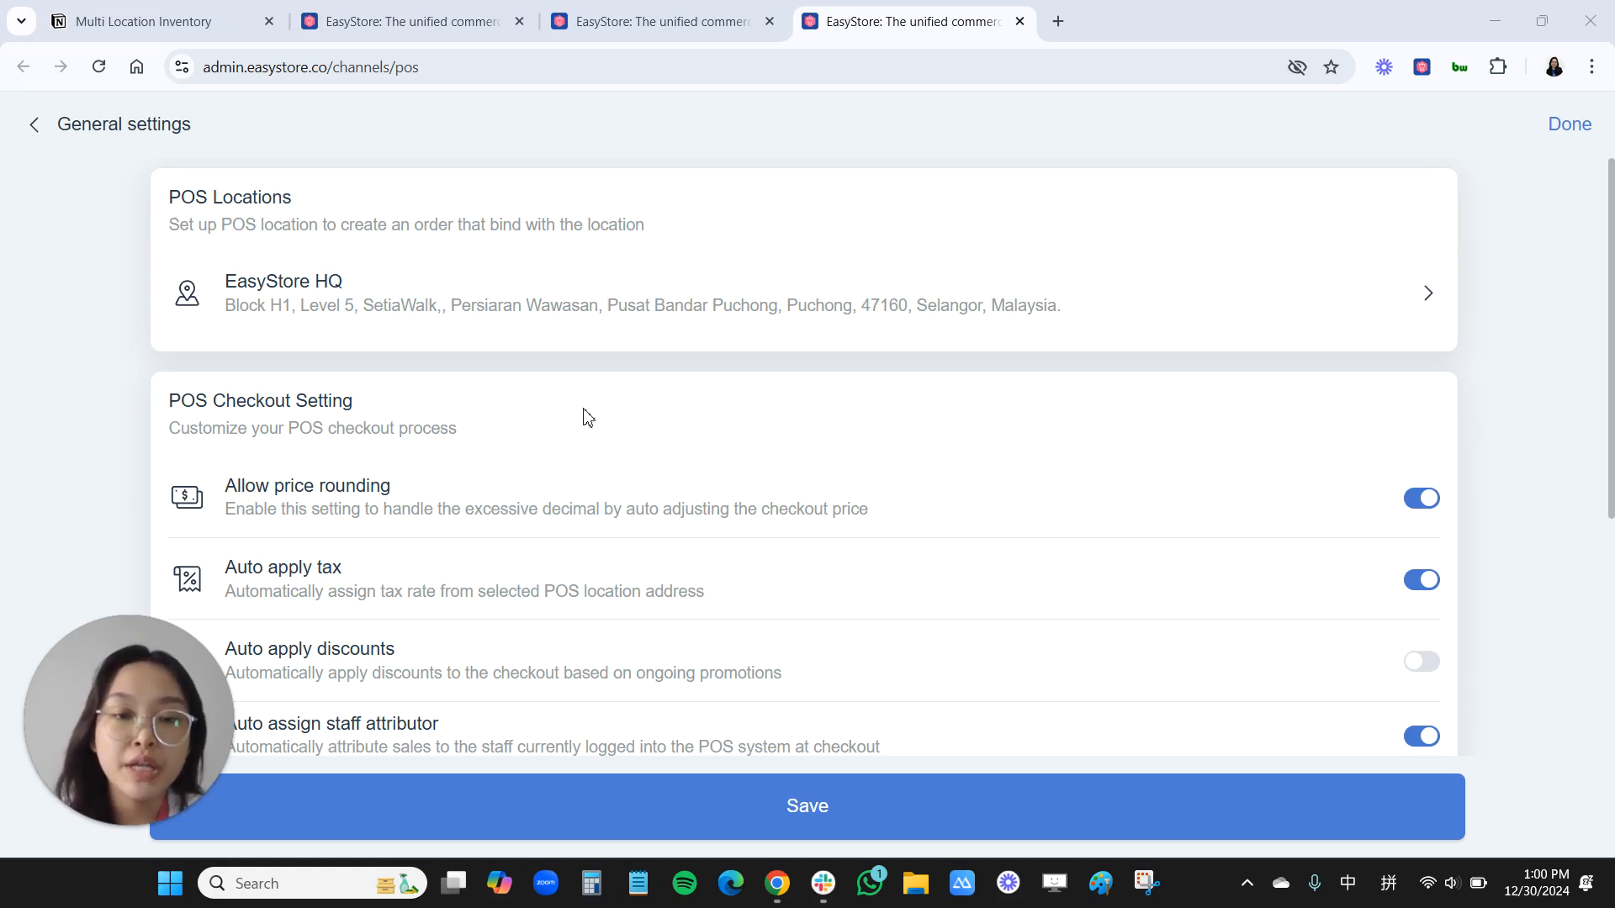
left_click(833, 839)
left_click(1566, 124)
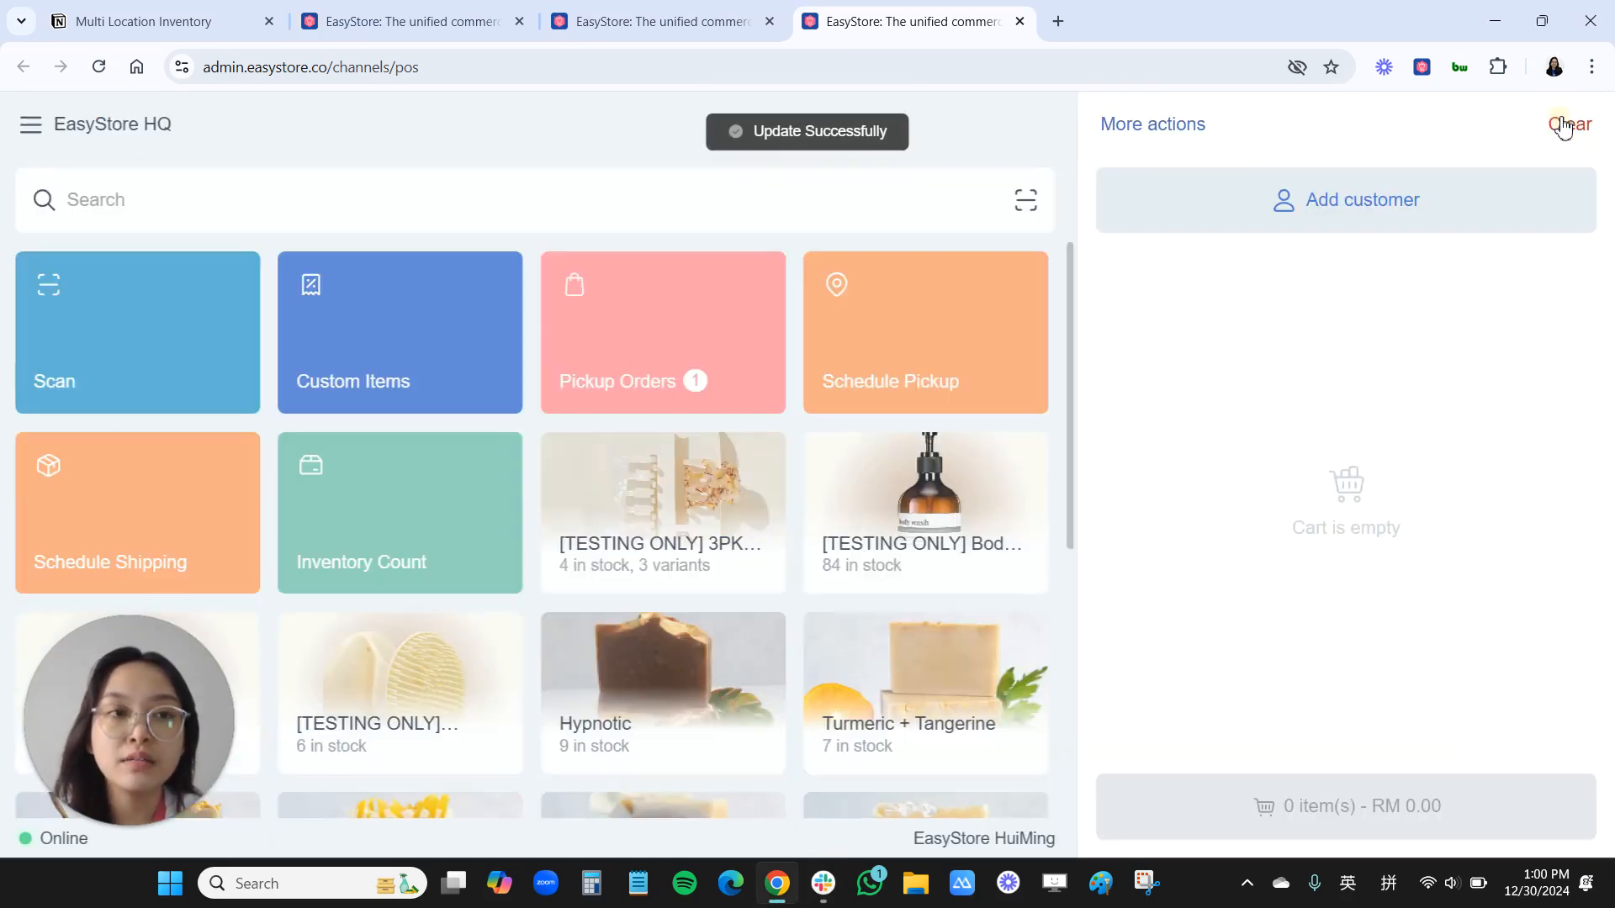
Leave the POS sales screen and confirm switching back to the admin panel
left_click(30, 124)
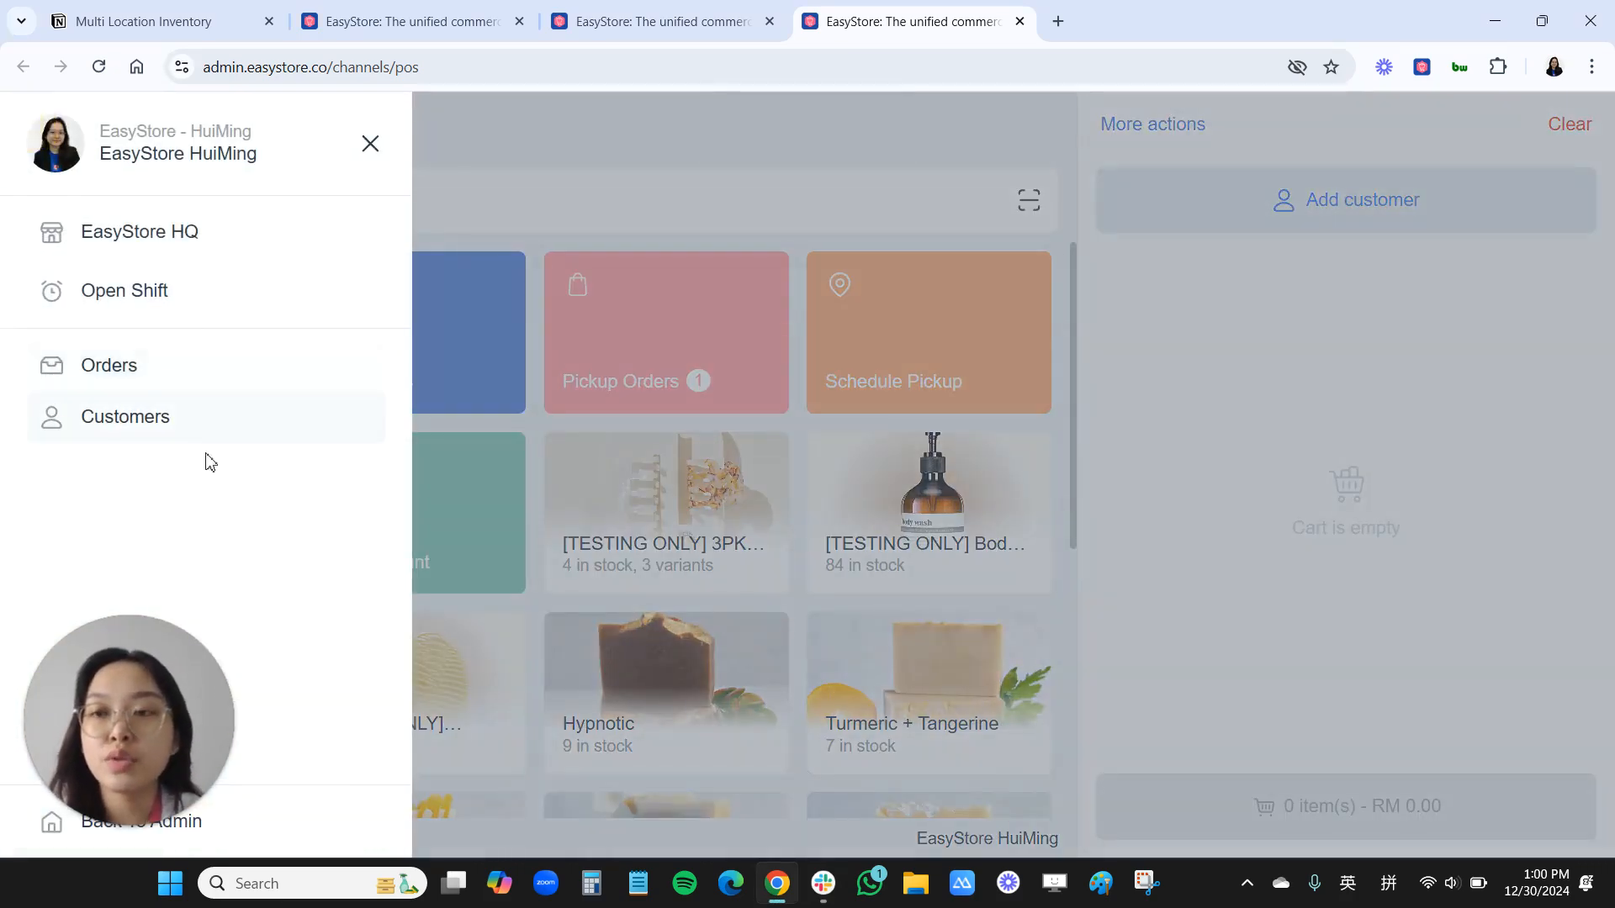
left_click(149, 827)
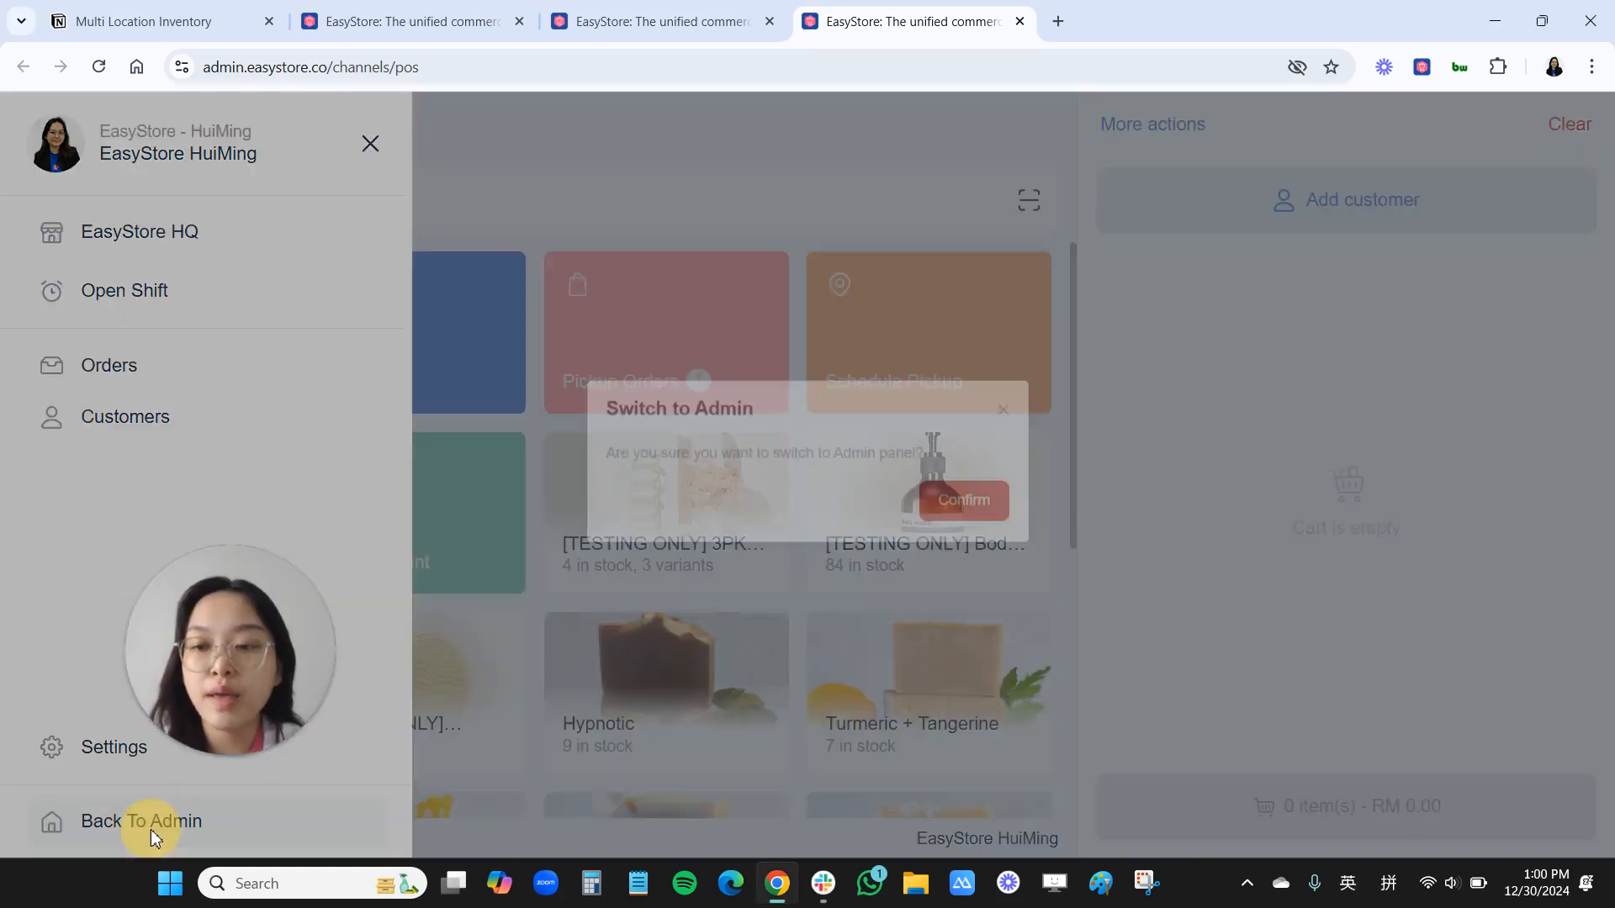
left_click(959, 519)
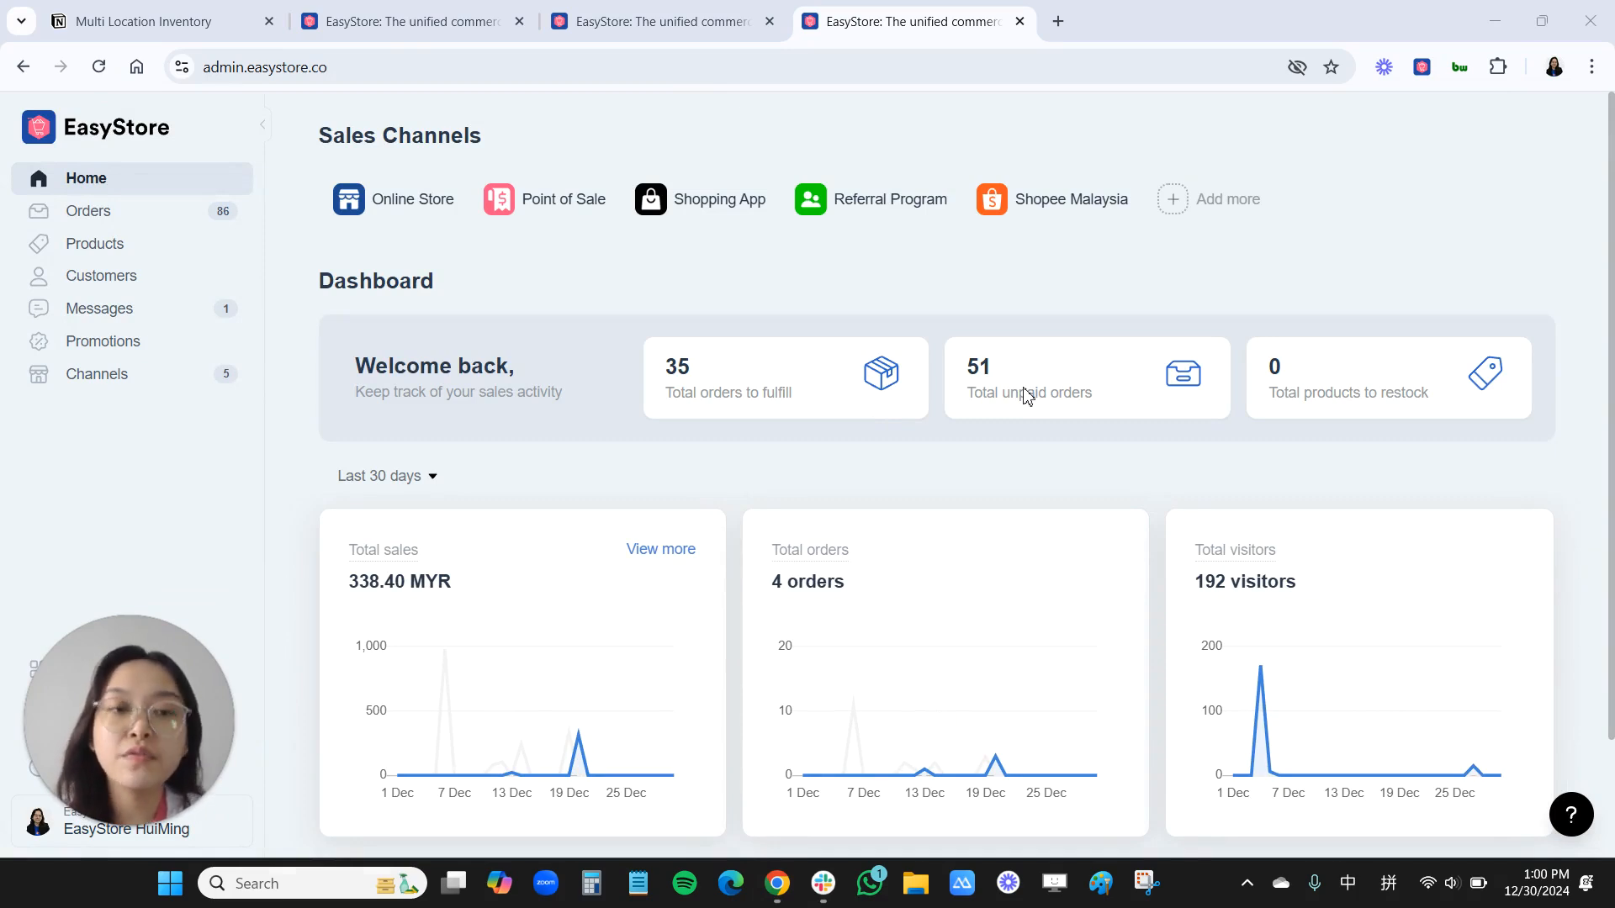
Go to the Shopee Malaysia channel's accounts and open the connected seller account for editing
left_click(194, 387)
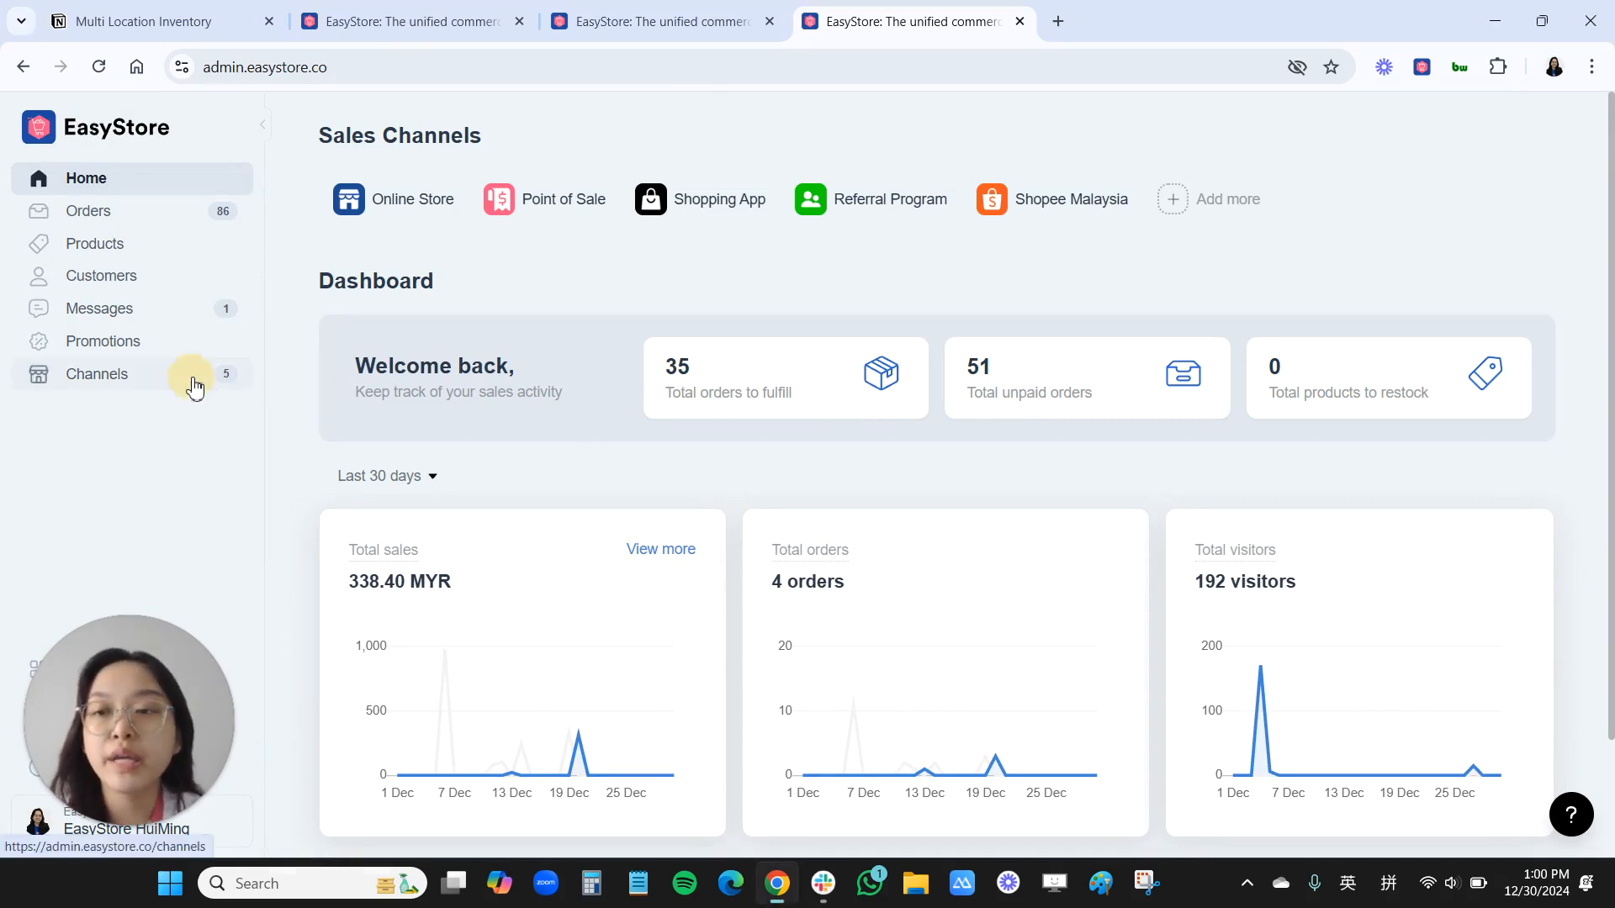
left_click(475, 454)
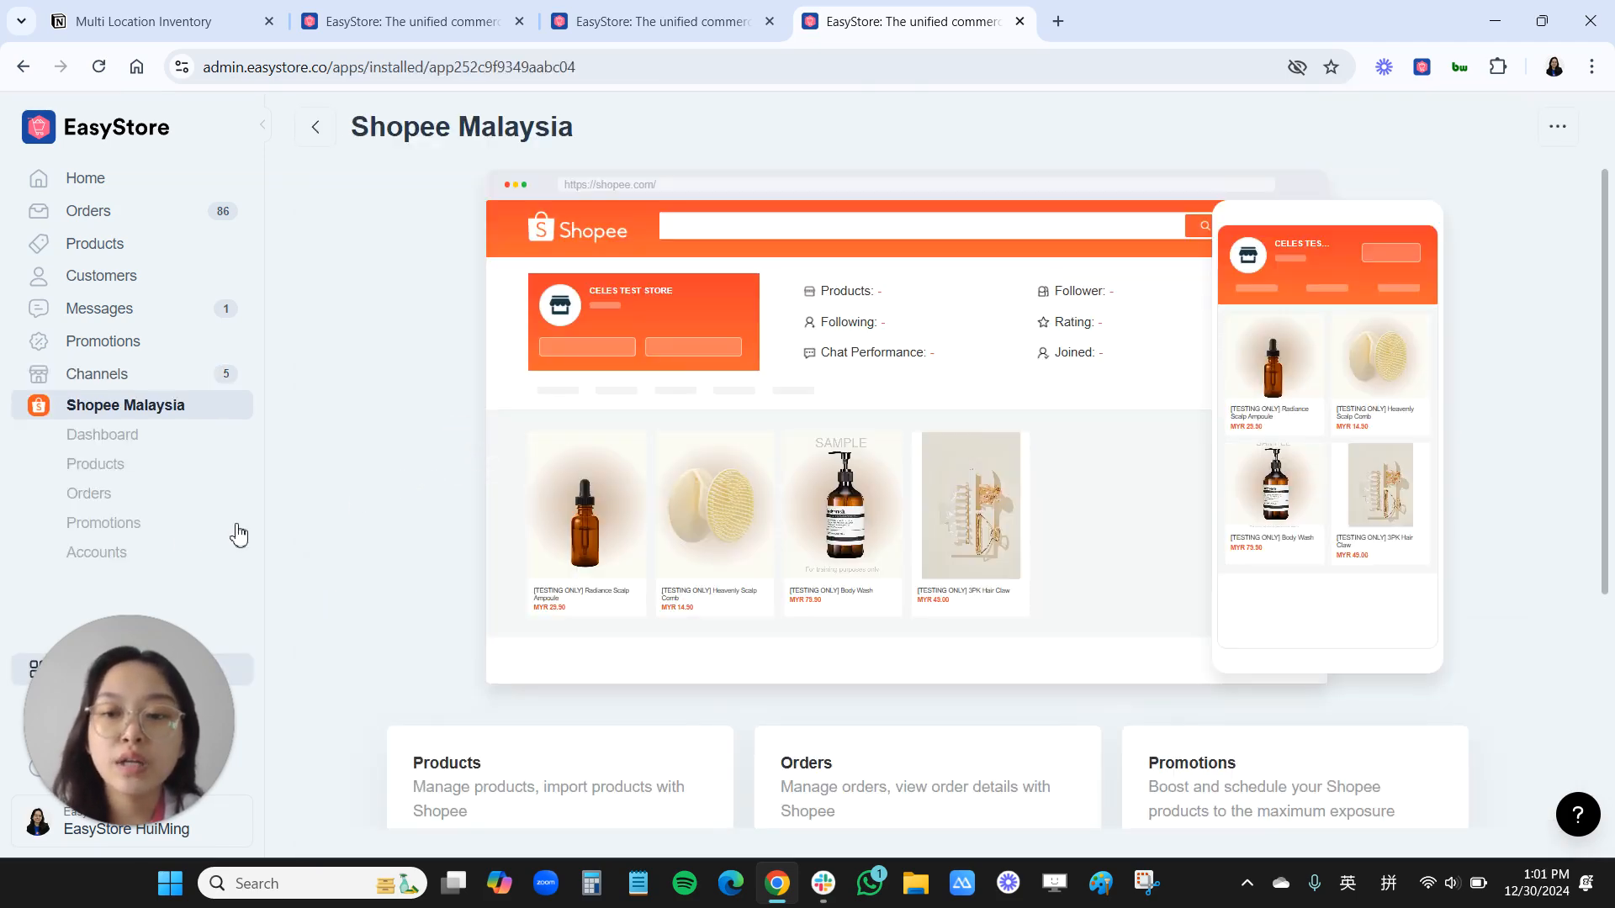
left_click(109, 552)
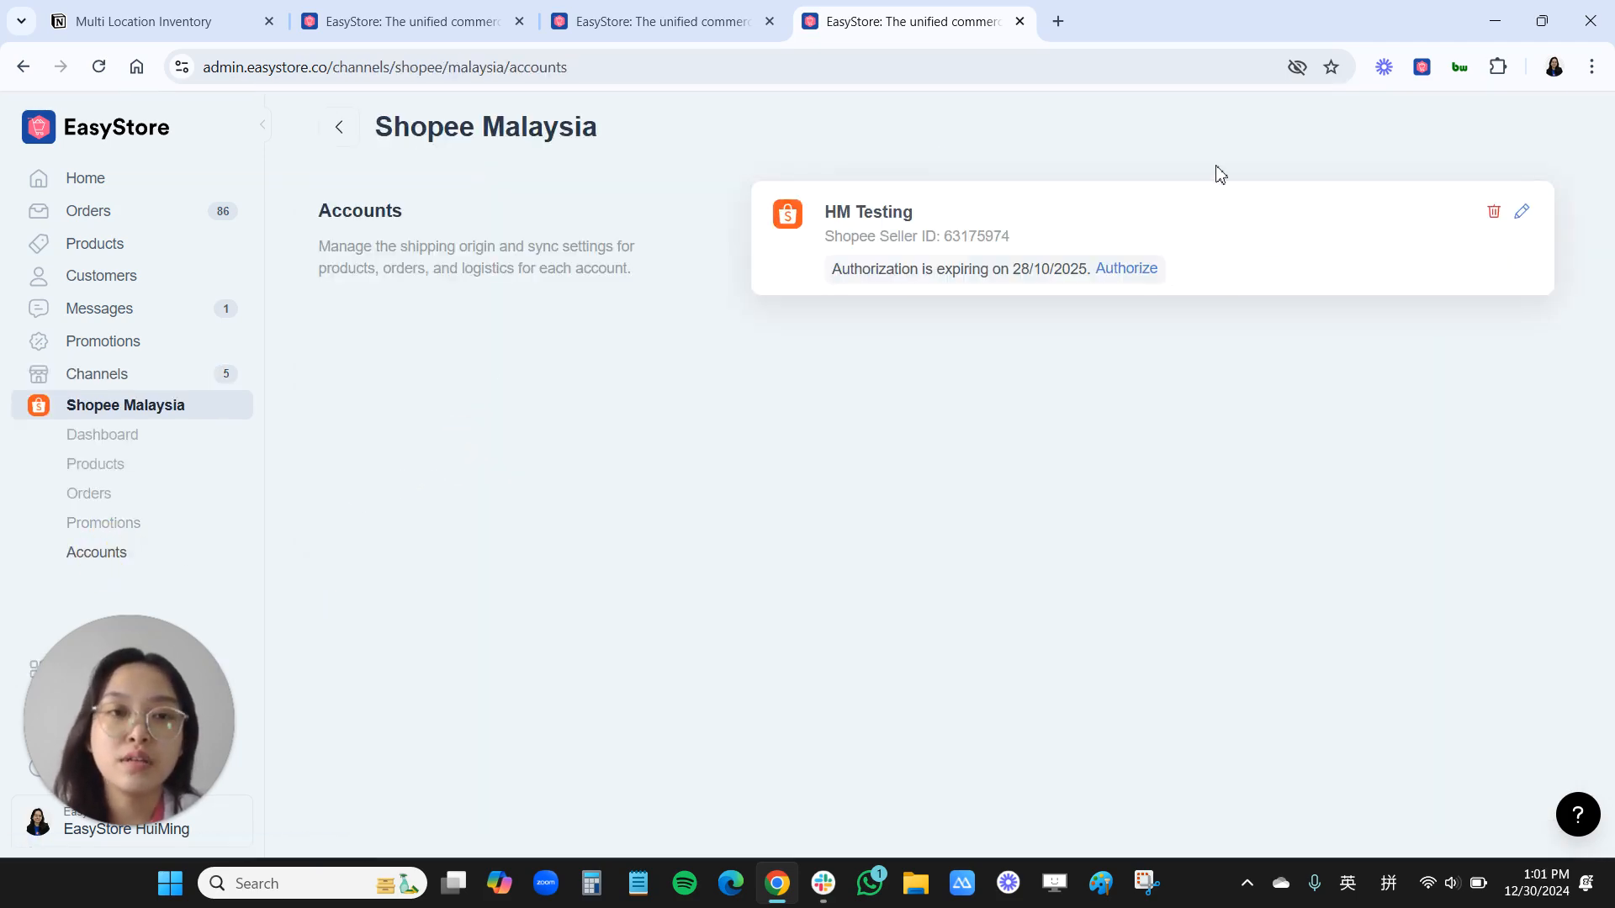
left_click(1522, 215)
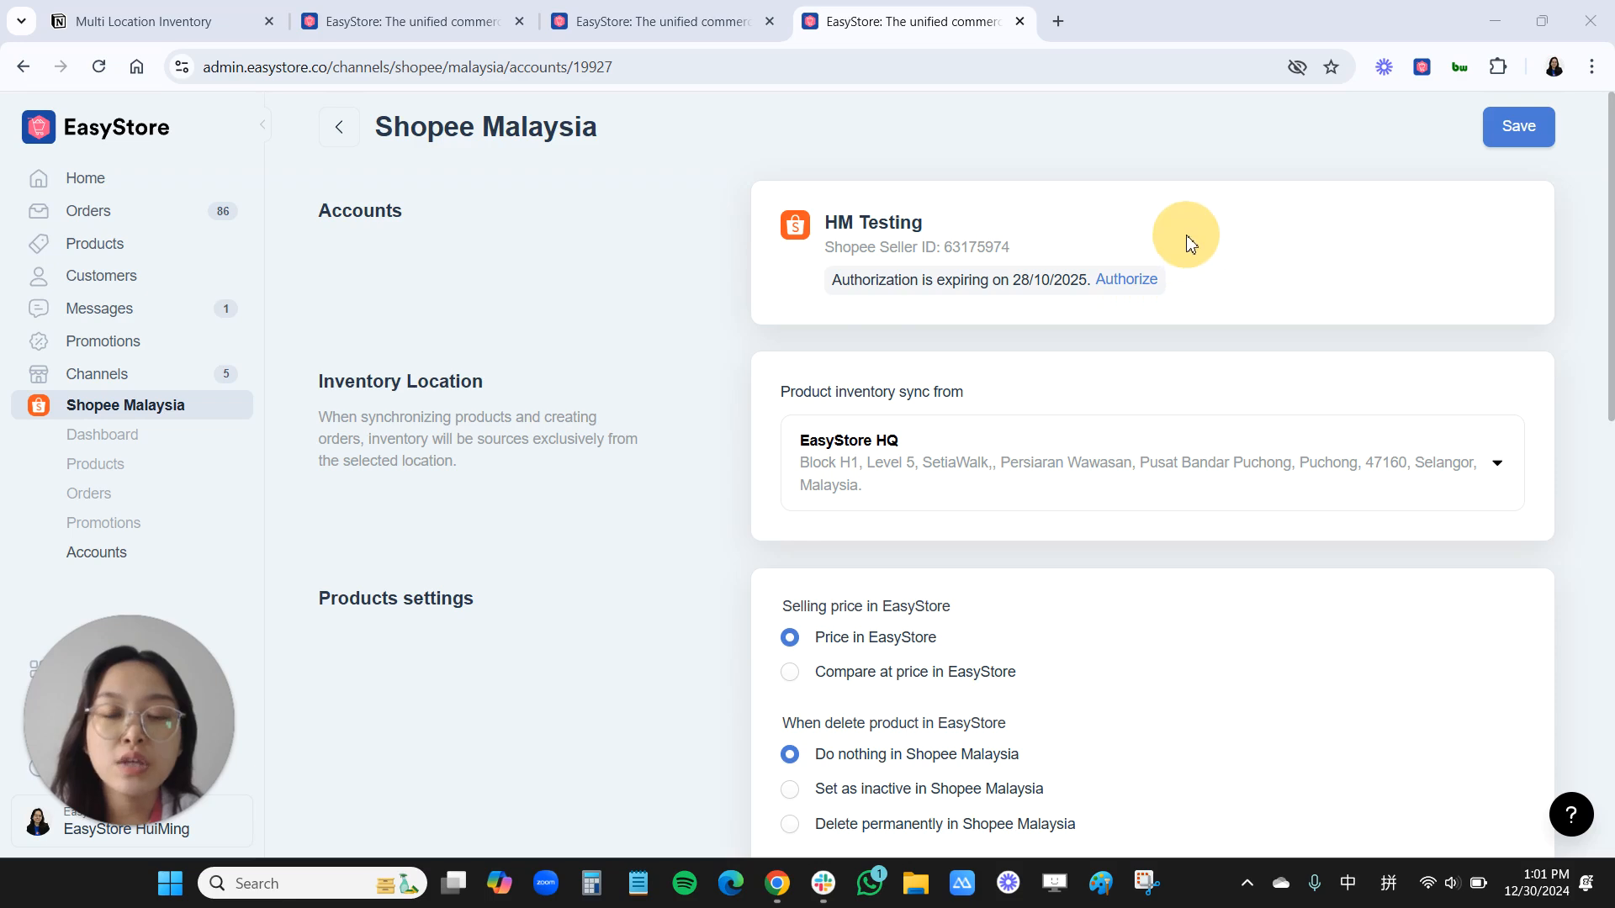
Choose EasyStore HQ as the inventory location that the Shopee account's products sync from
triple_click(410, 385)
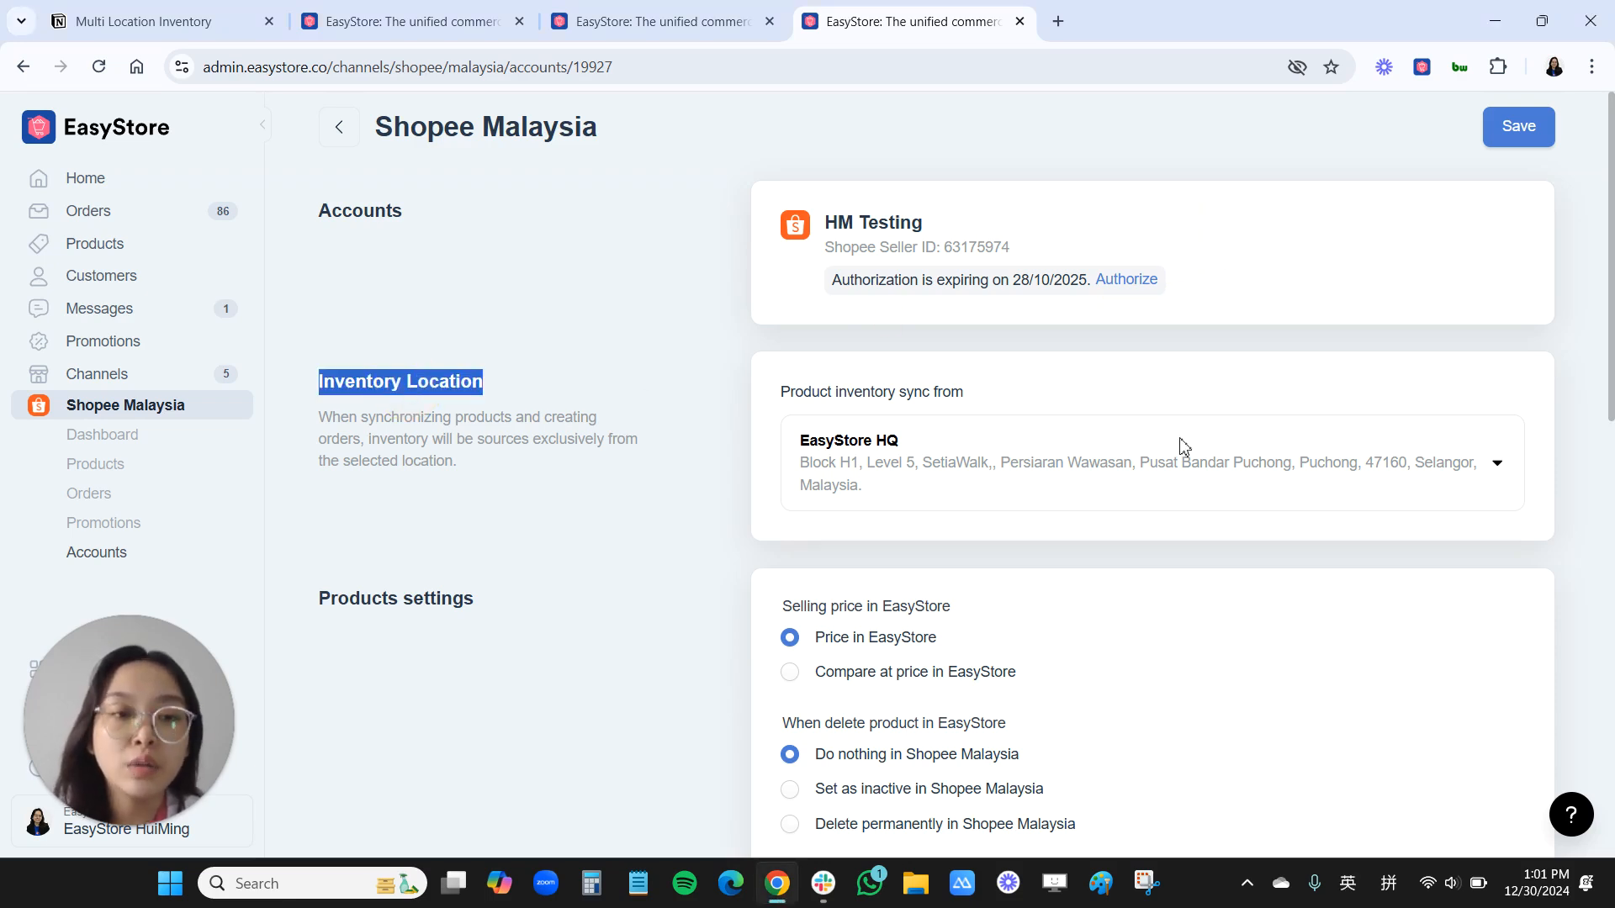
left_click(1151, 360)
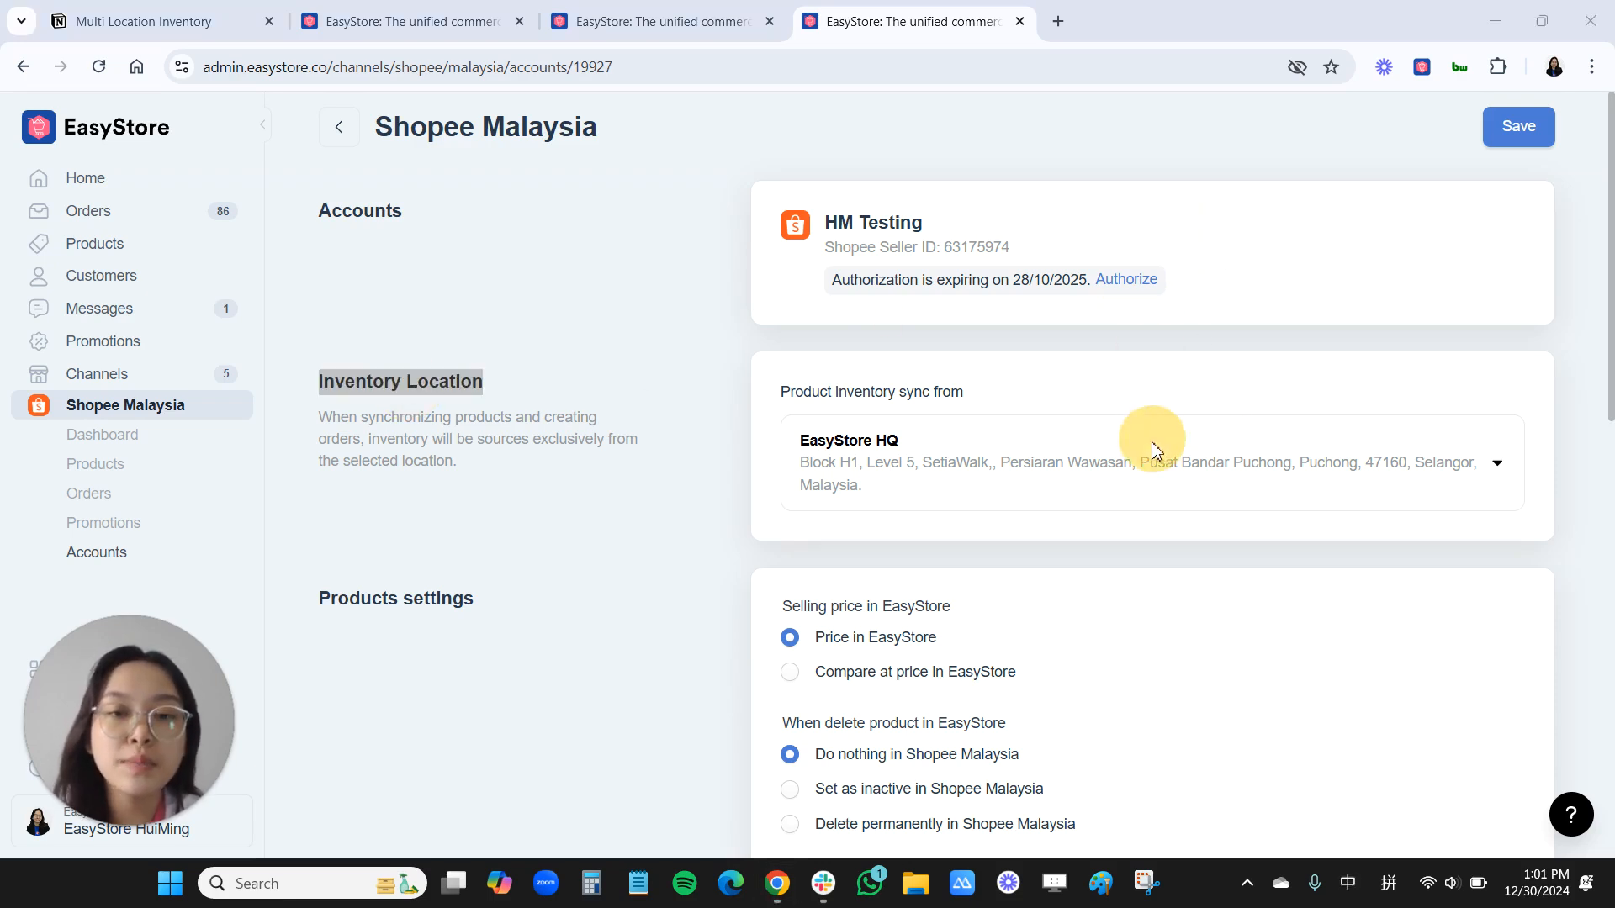
left_click(885, 464)
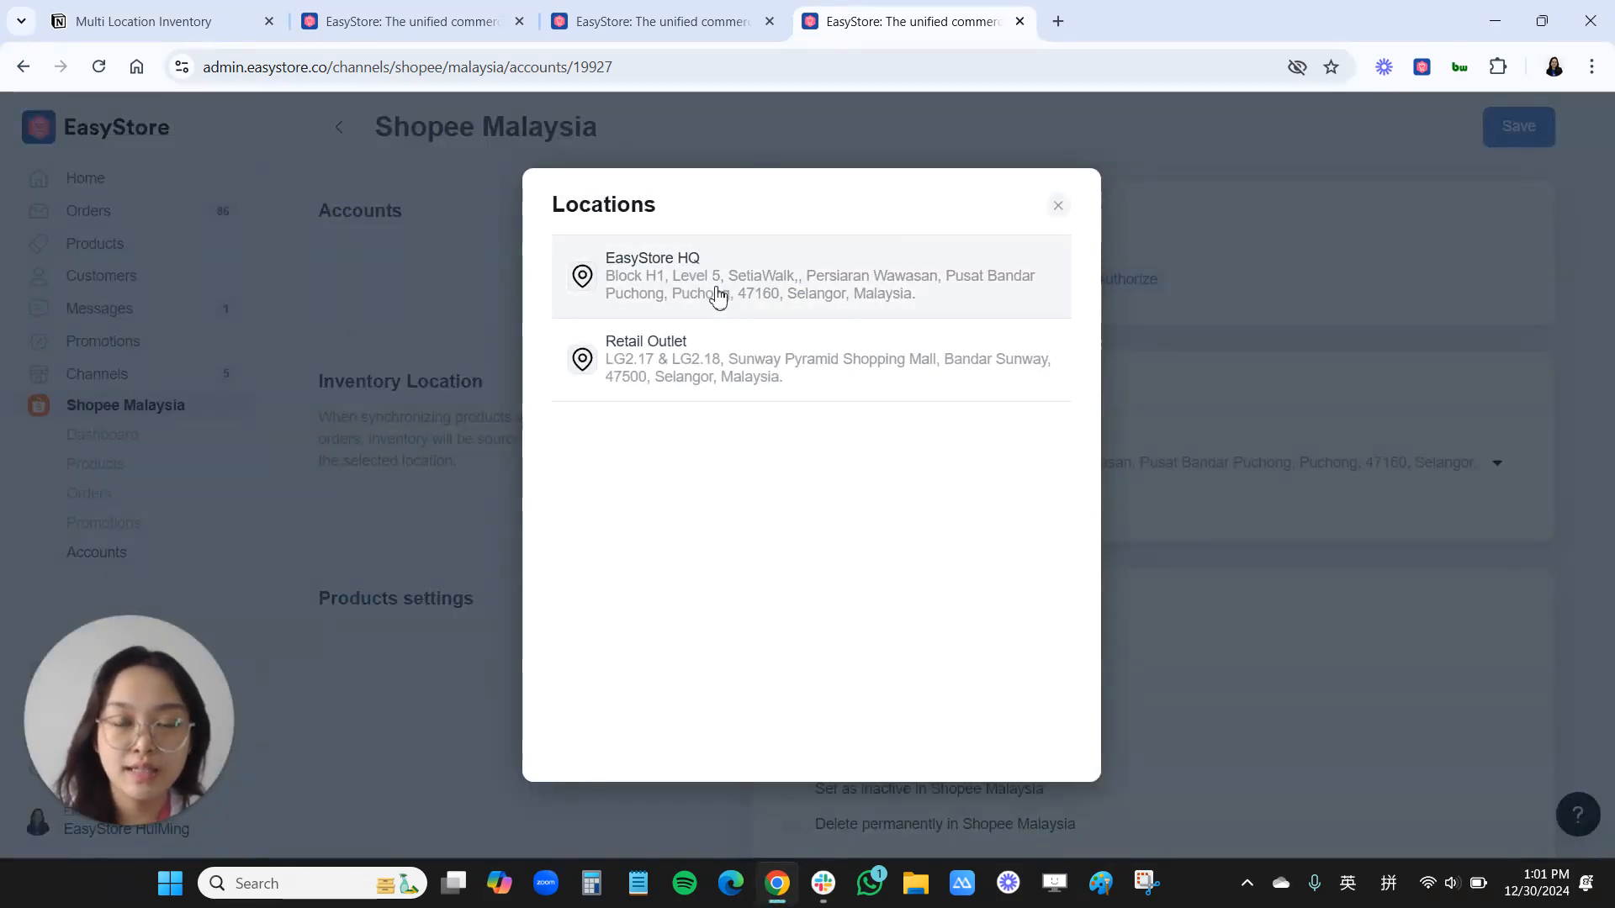
left_click(710, 288)
left_click(1062, 324)
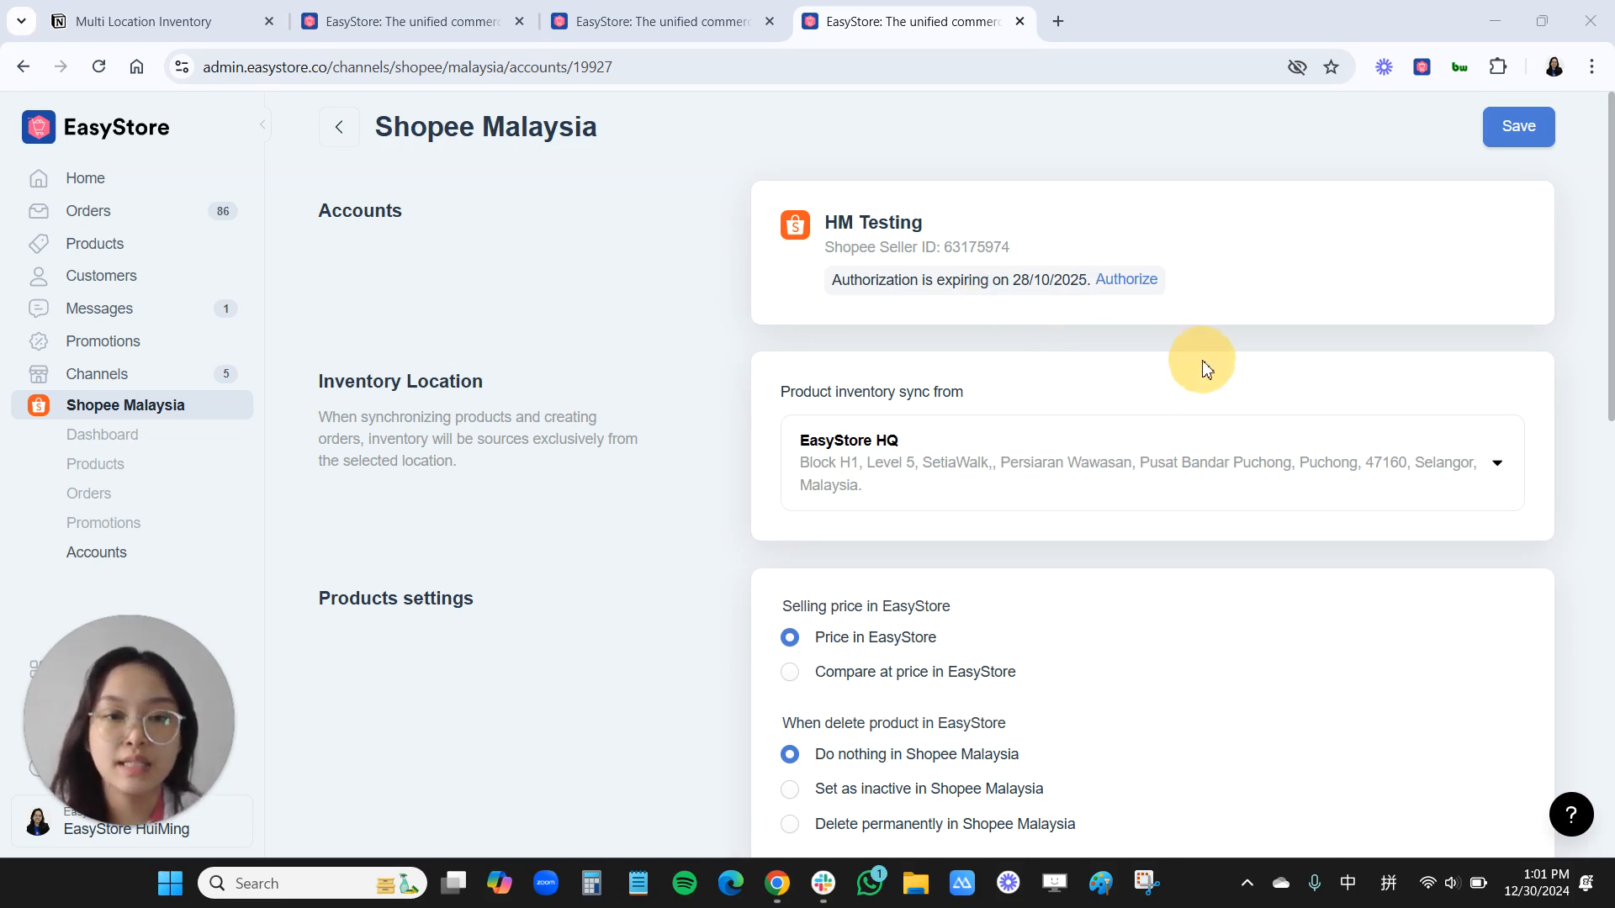
left_click_drag(775, 453, 795, 511)
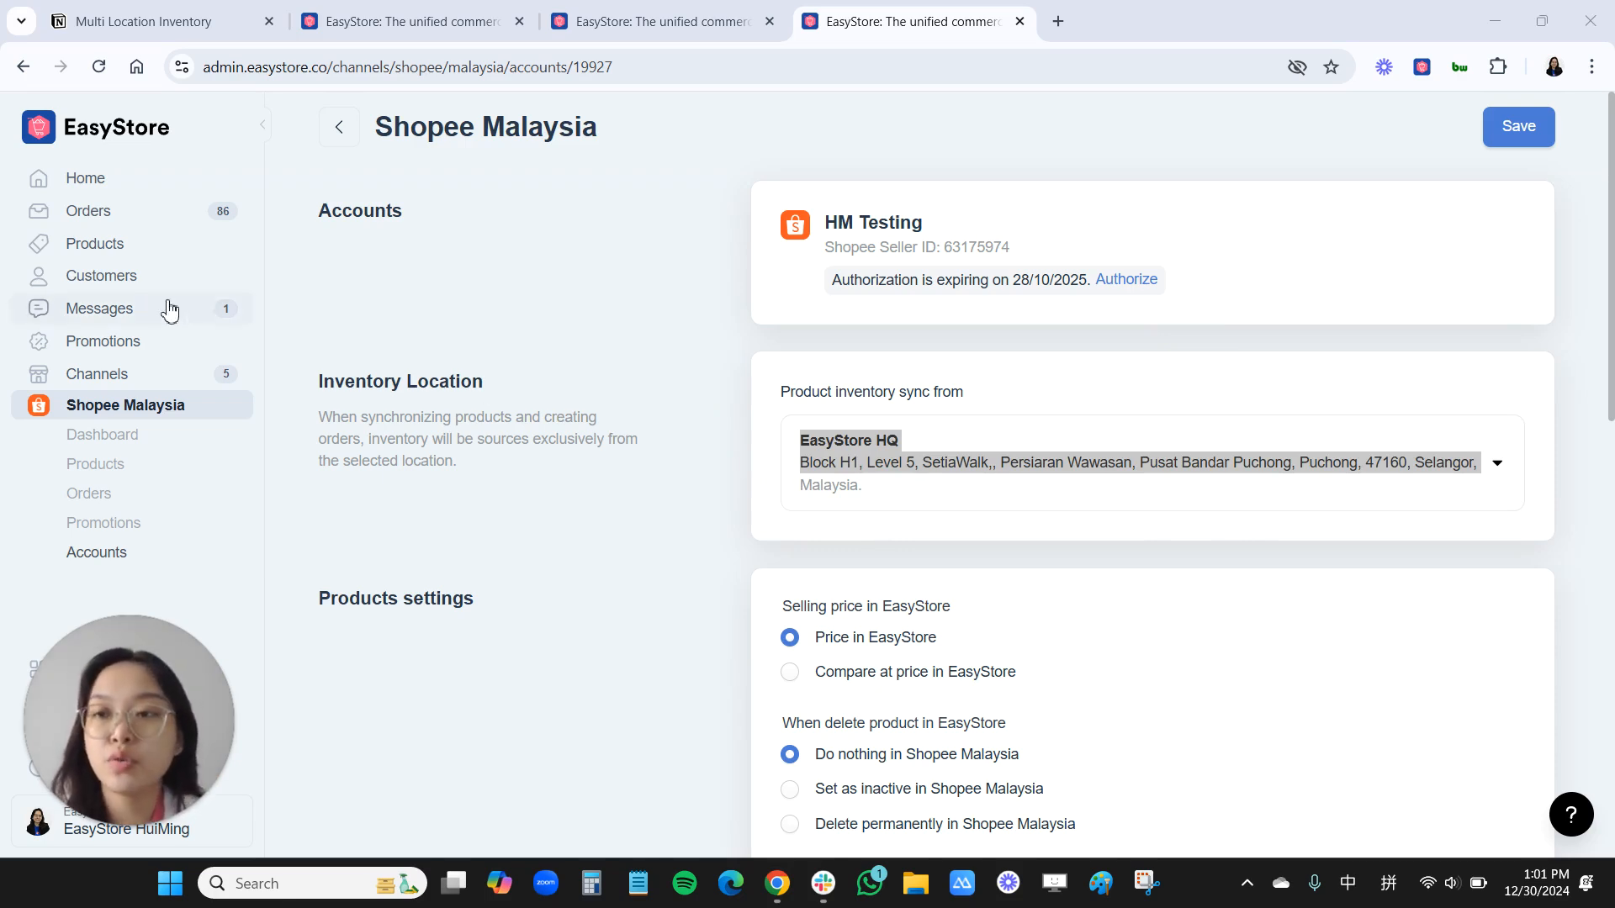
Open the 148.20 MYR Point of Sale order from the orders list and check which location fulfils it
left_click(180, 219)
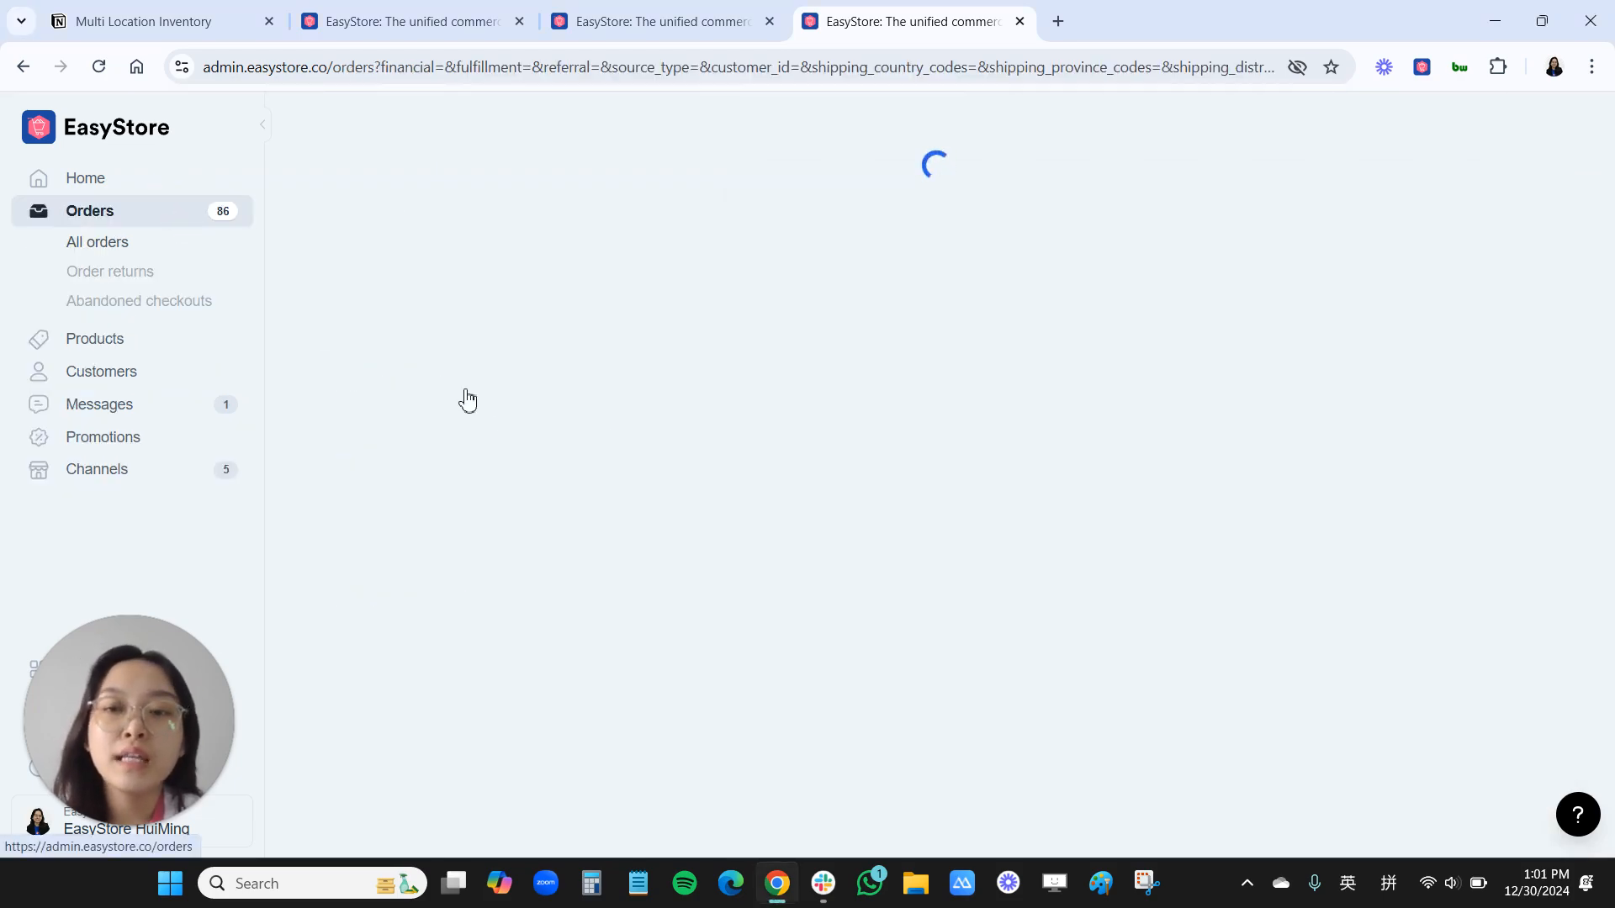
scroll(440, 566, "down", 3)
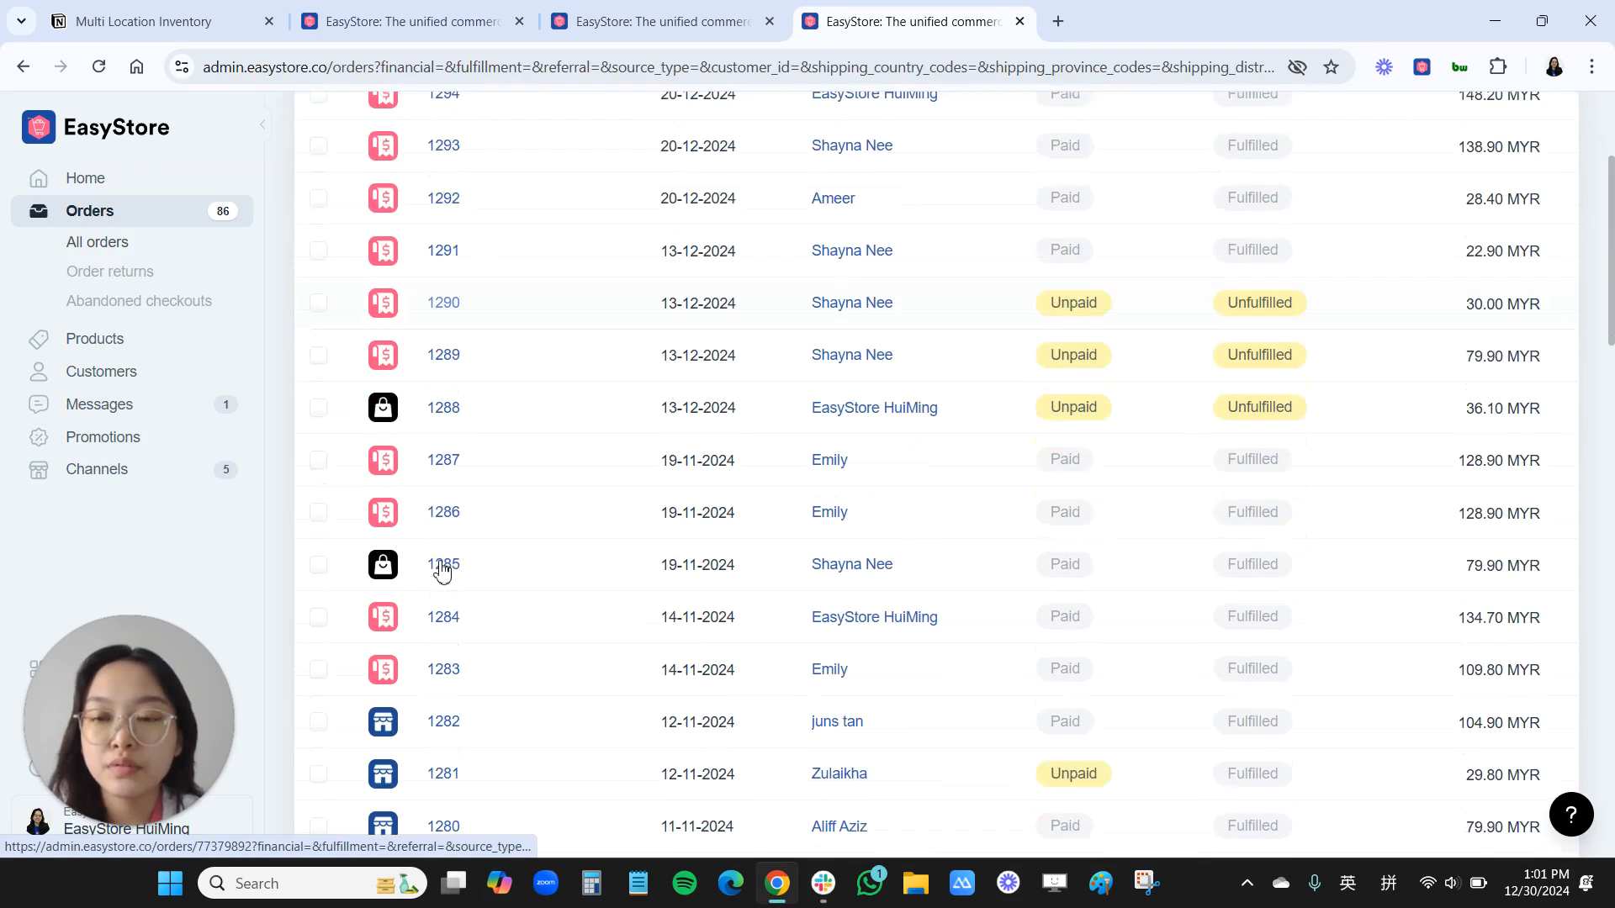
scroll(463, 307, "up", 2)
left_click(438, 239)
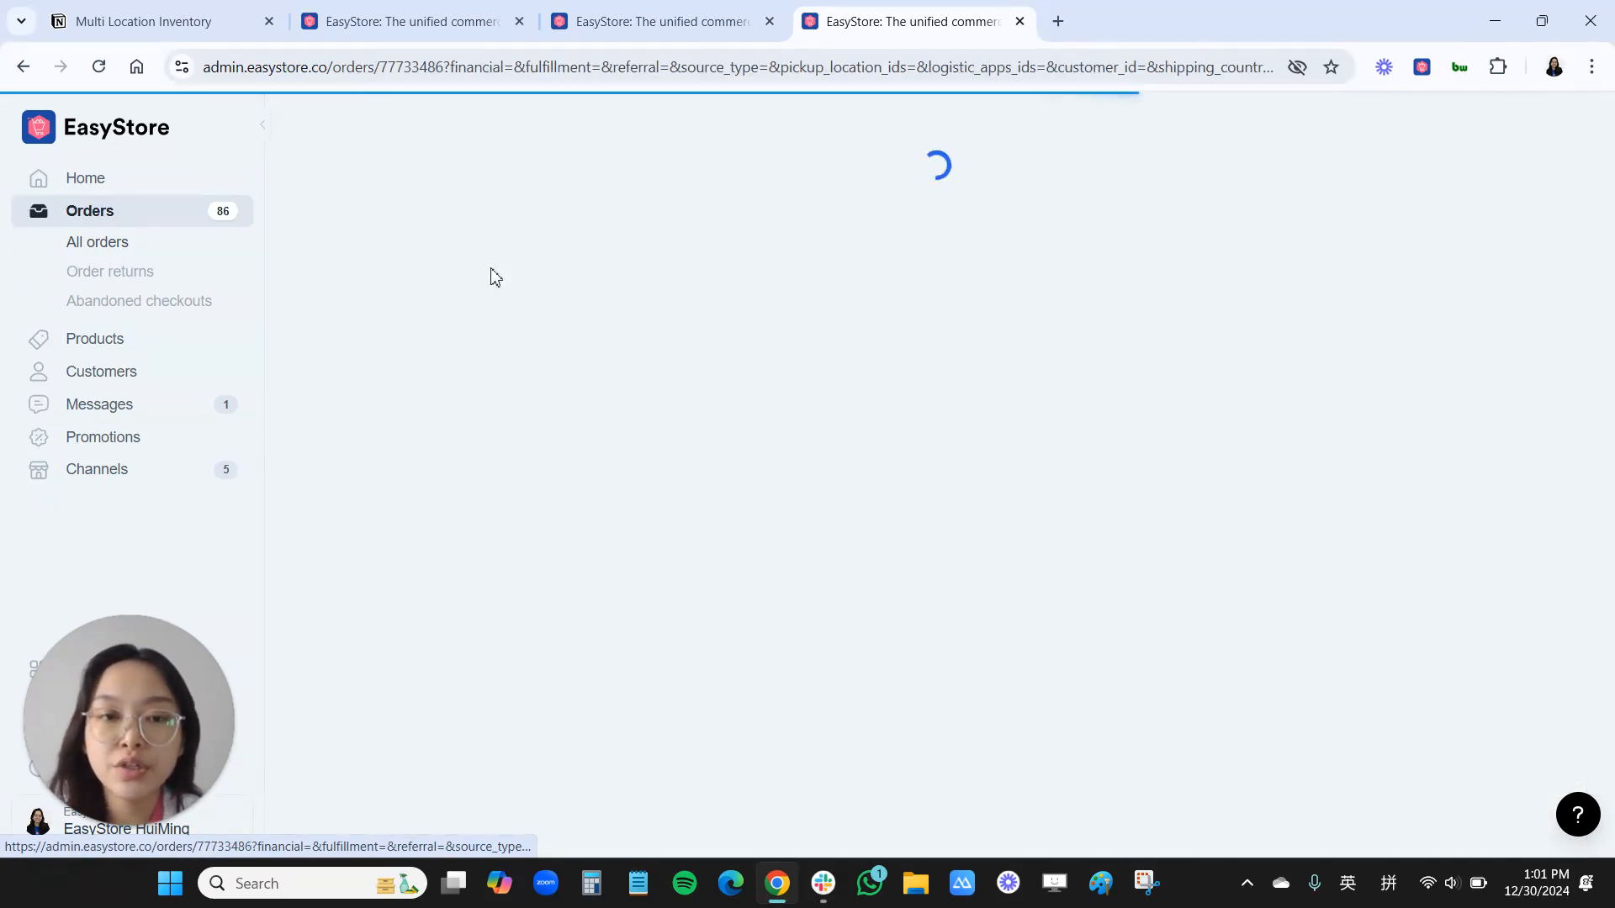
scroll(621, 489, "down", 2)
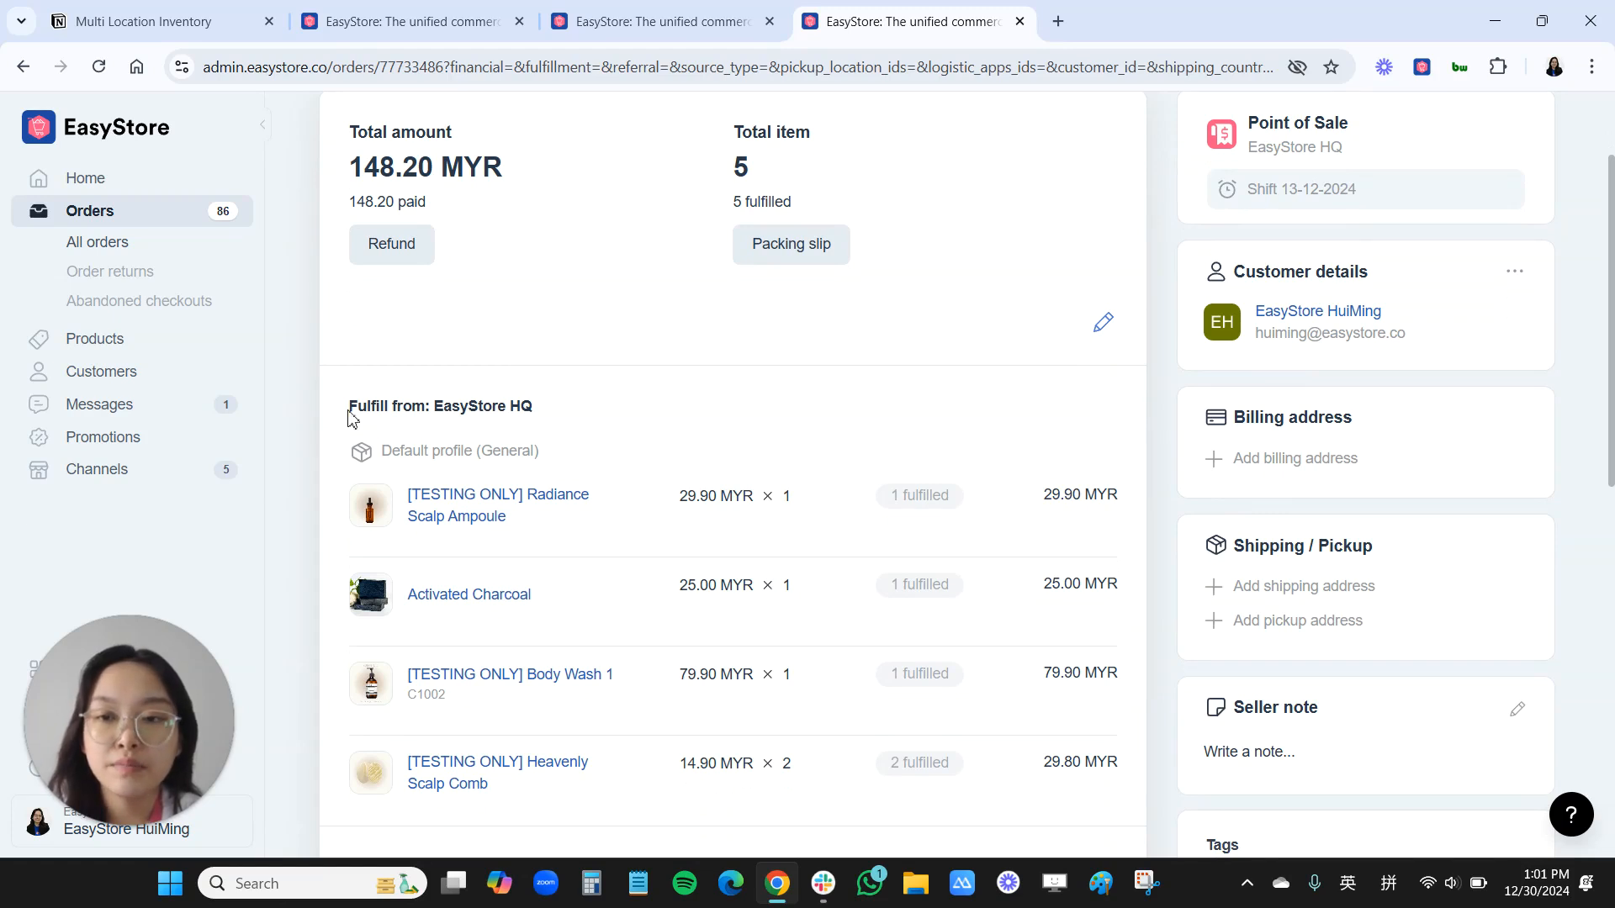
left_click_drag(347, 407, 547, 420)
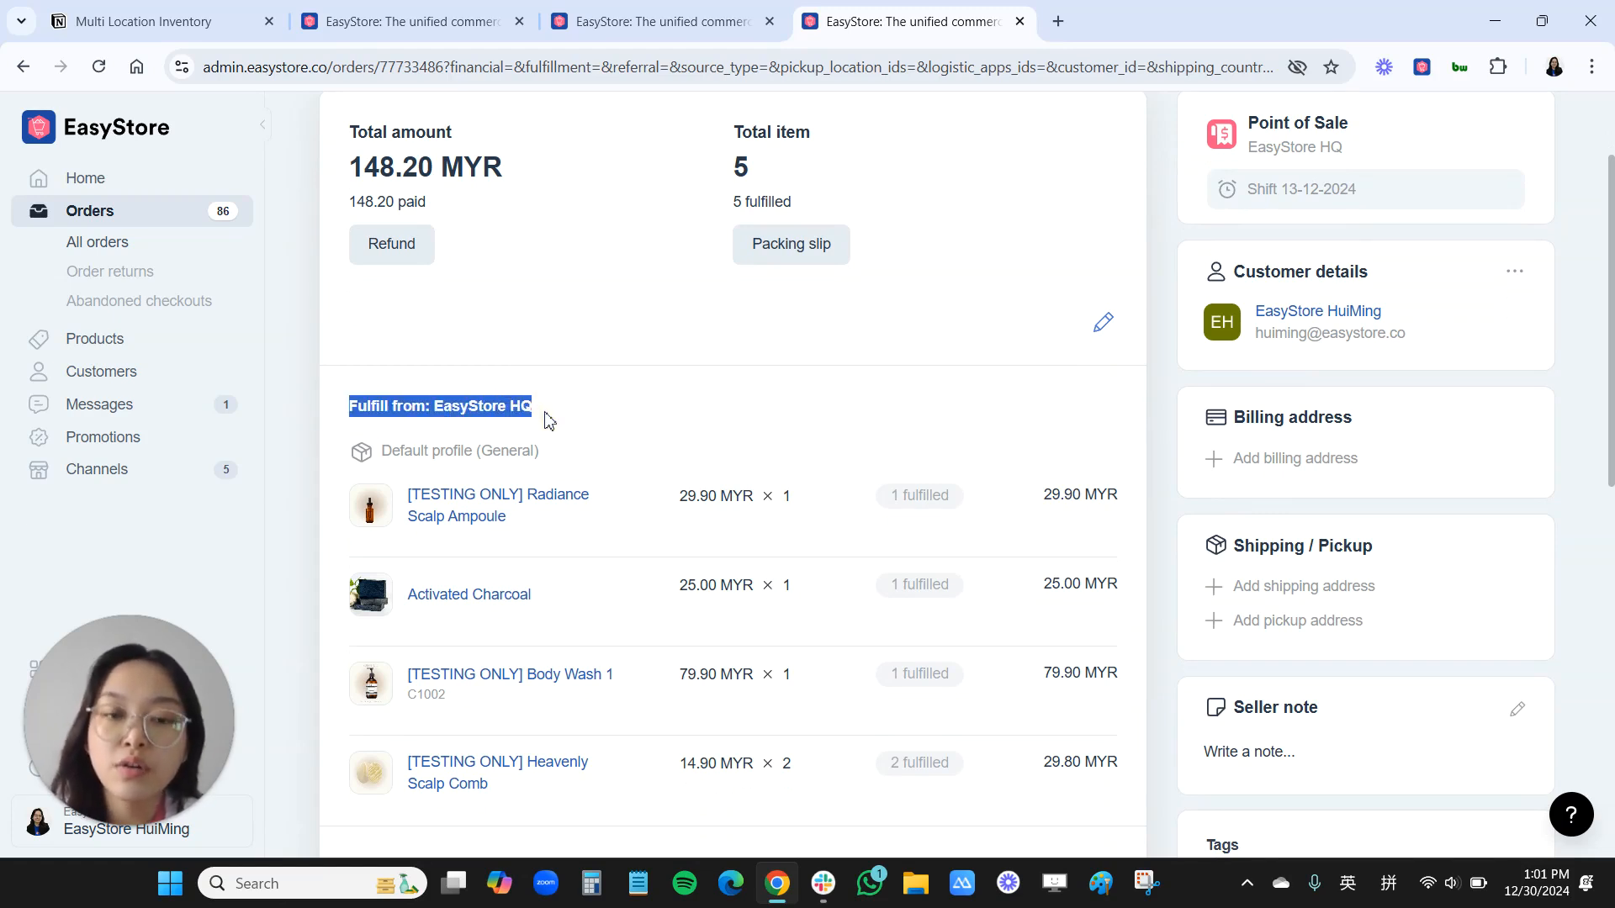
scroll(547, 420, "up", 2)
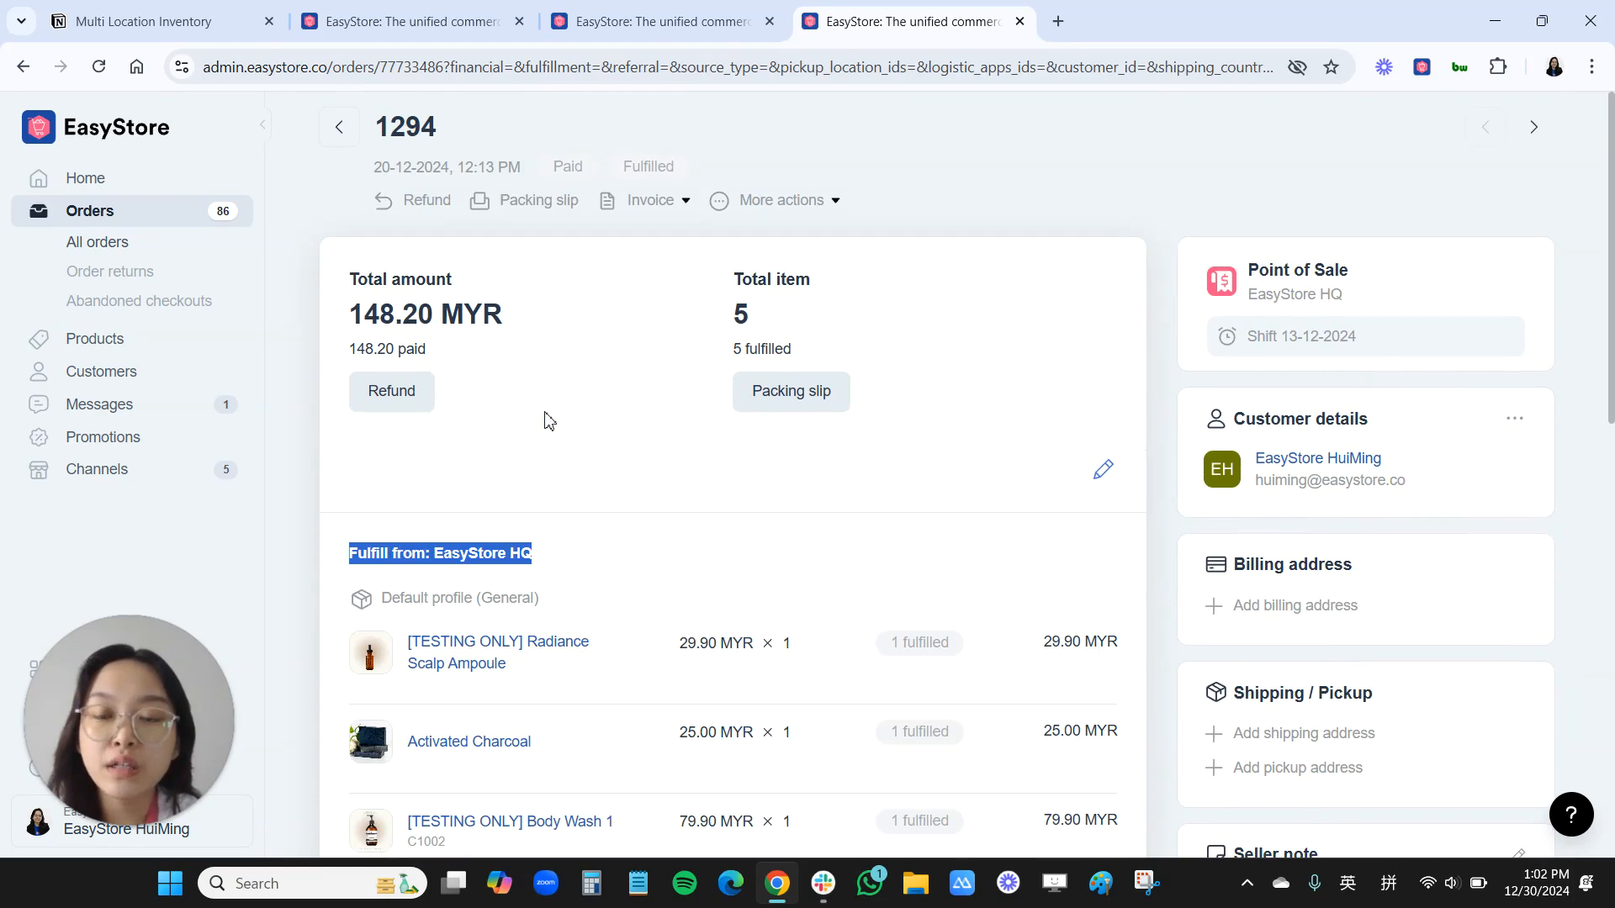